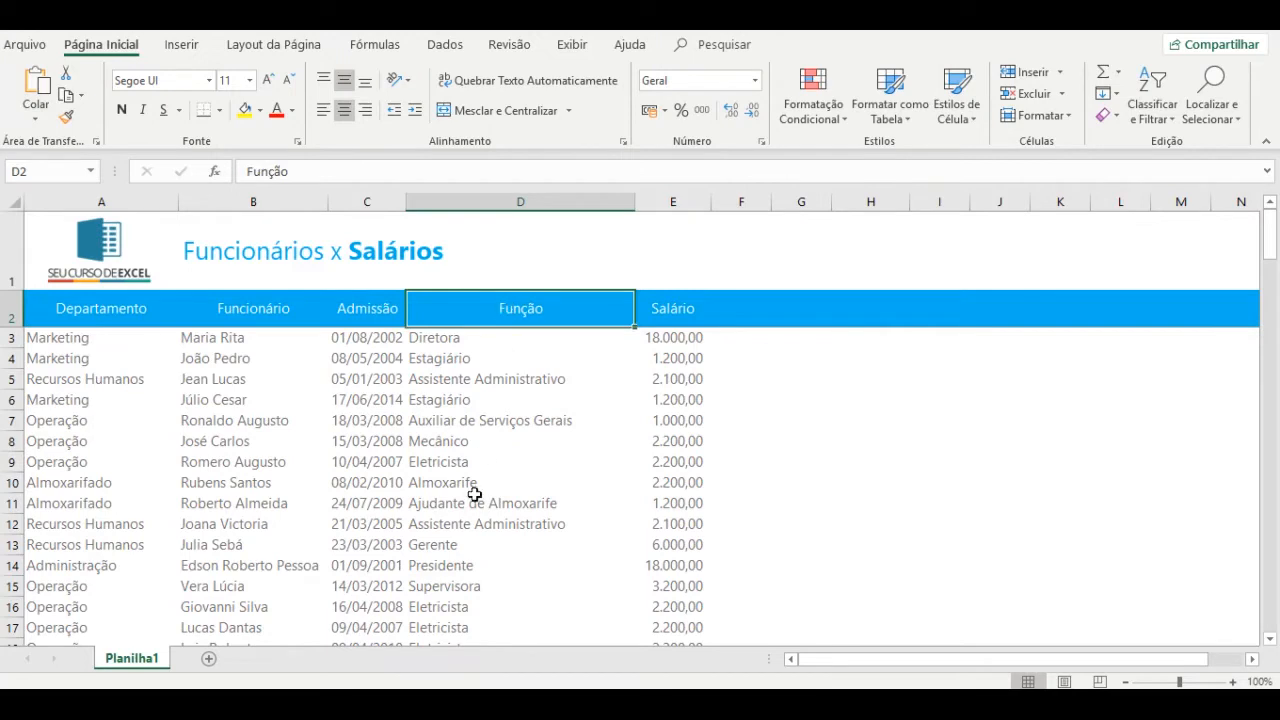
Review the employee table's Departamento, Funcionário, Admissão, Função and Salário columns.
click(674, 310)
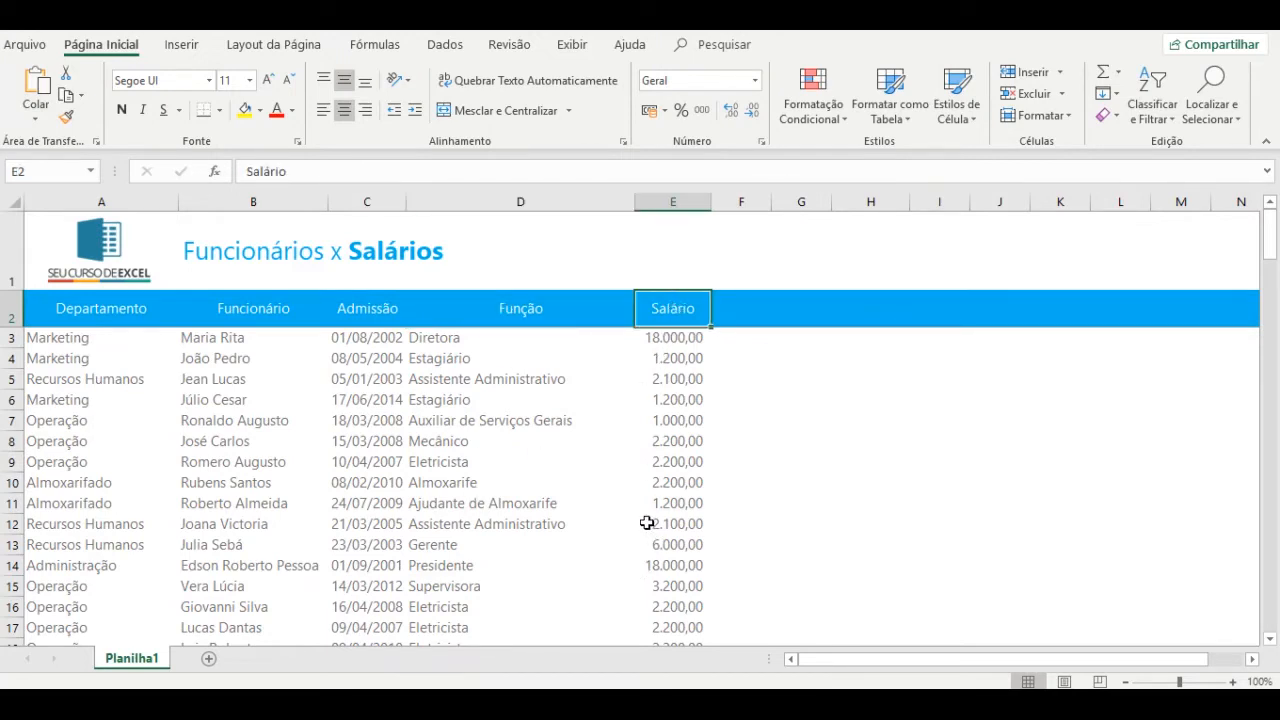
click(427, 478)
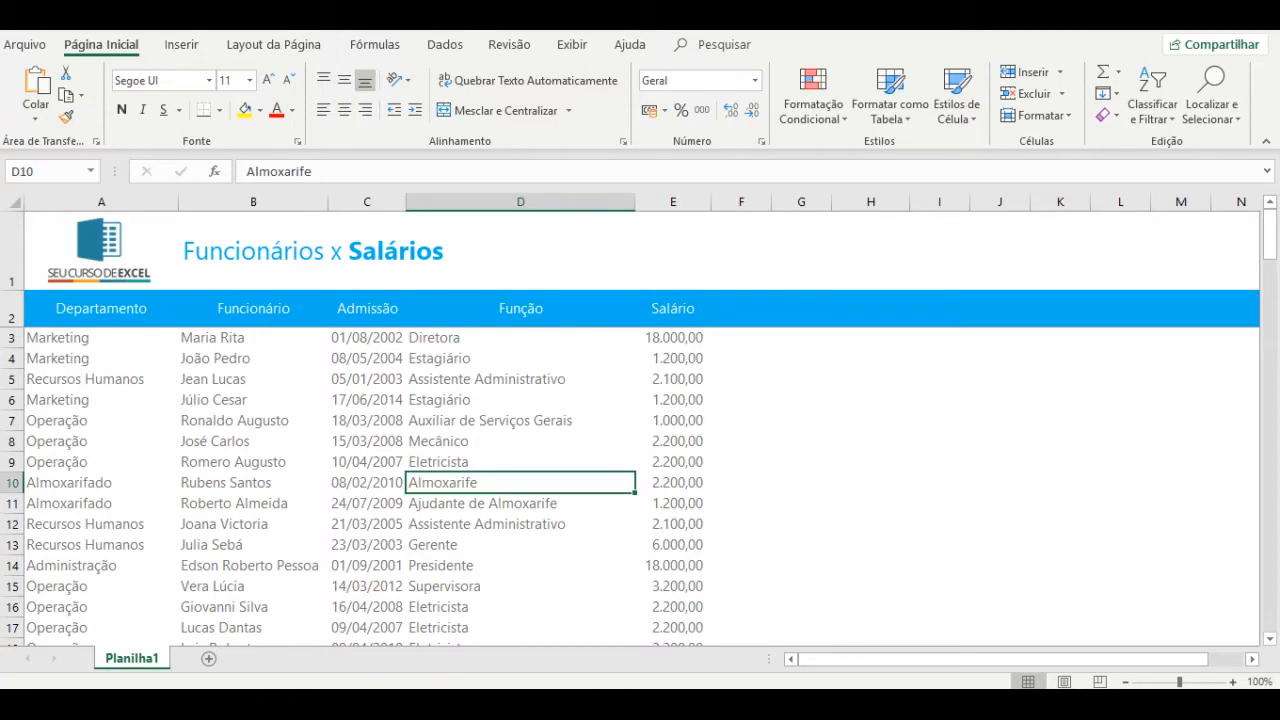
mouse_move(359, 704)
click(250, 441)
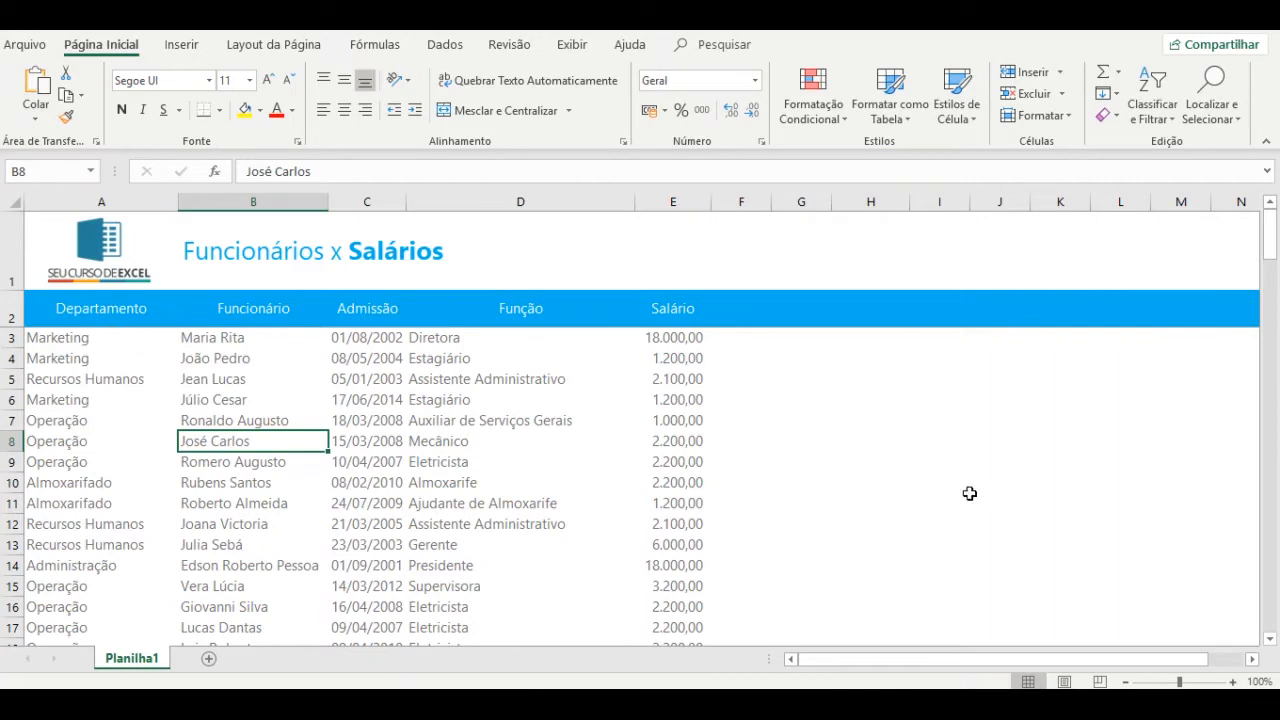
click(170, 356)
click(76, 448)
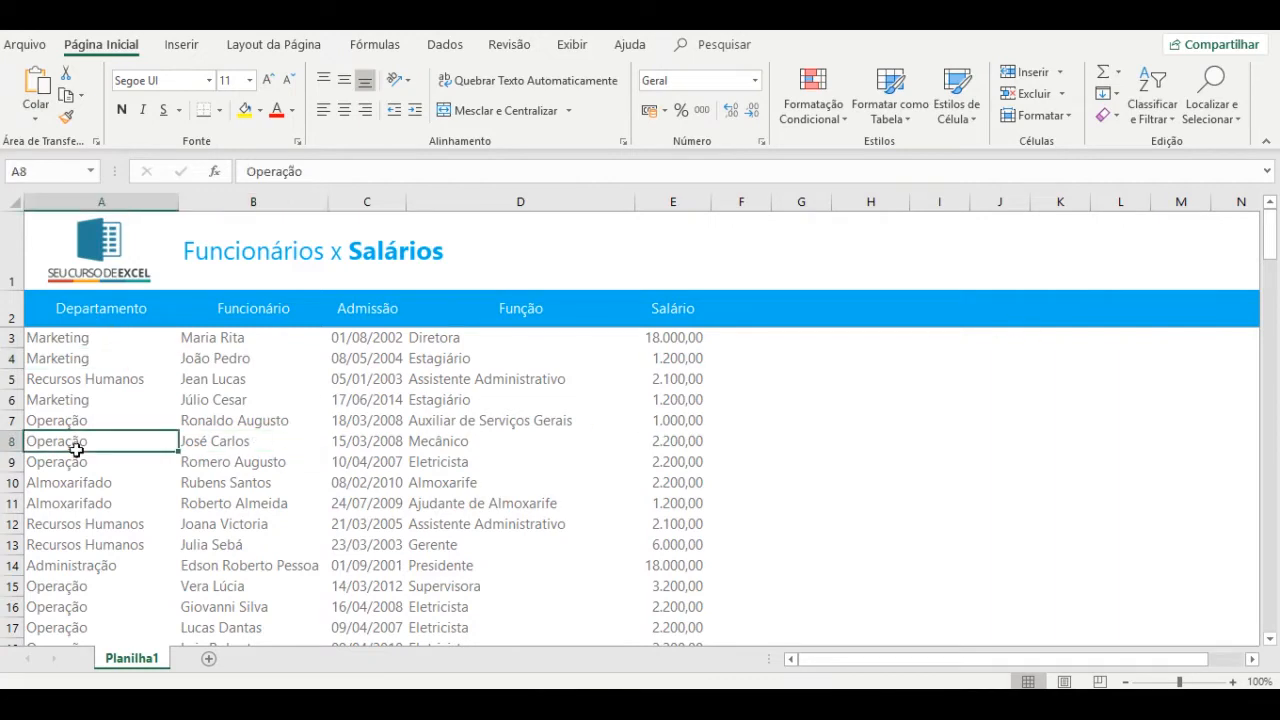
click(108, 308)
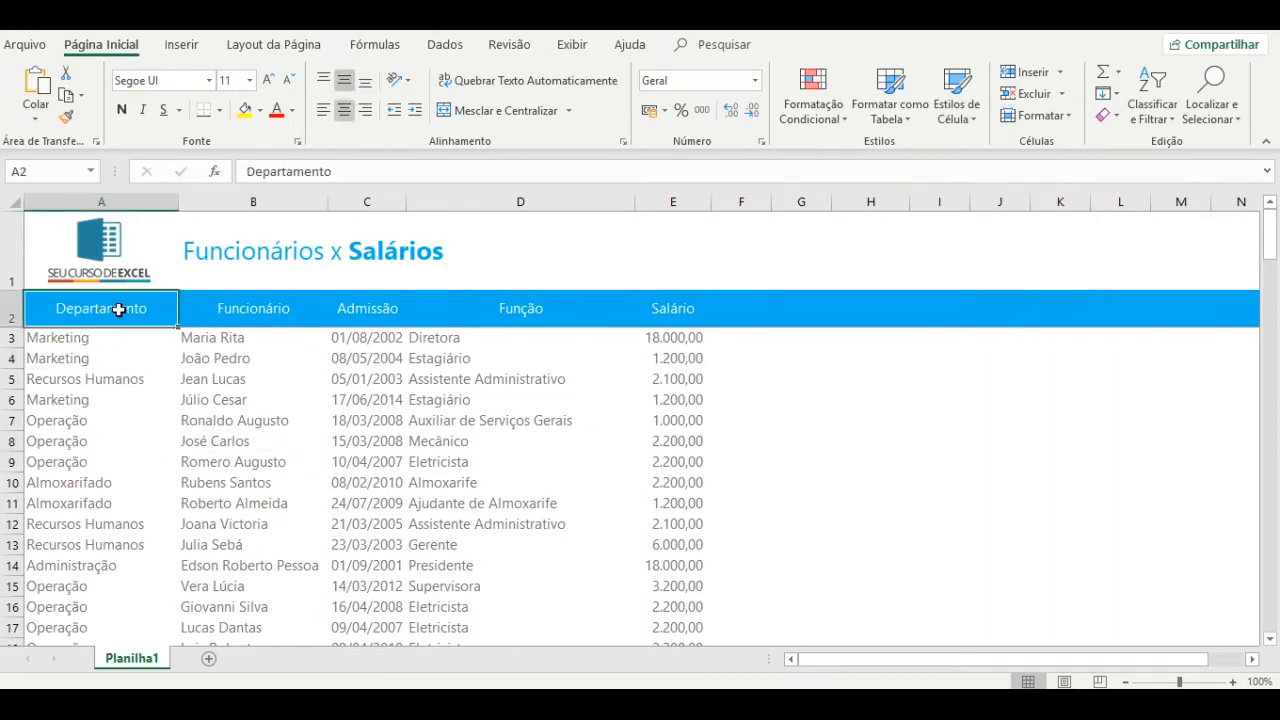
click(242, 310)
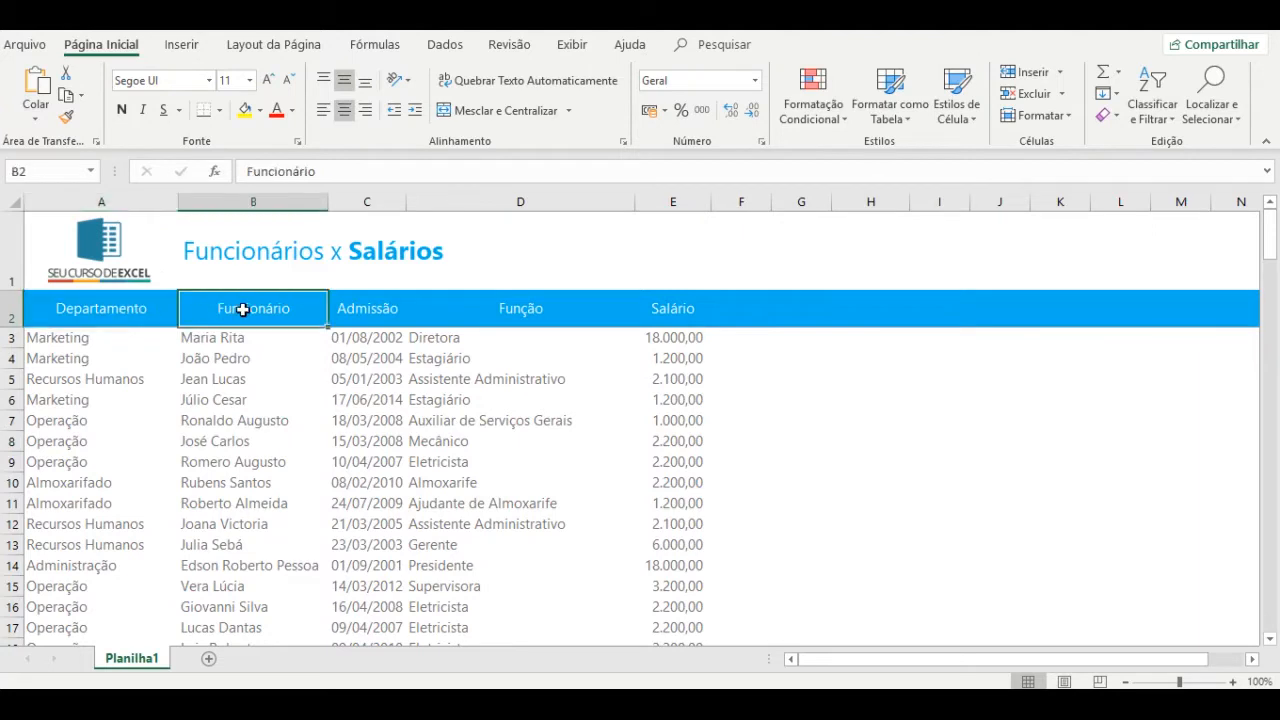
click(345, 308)
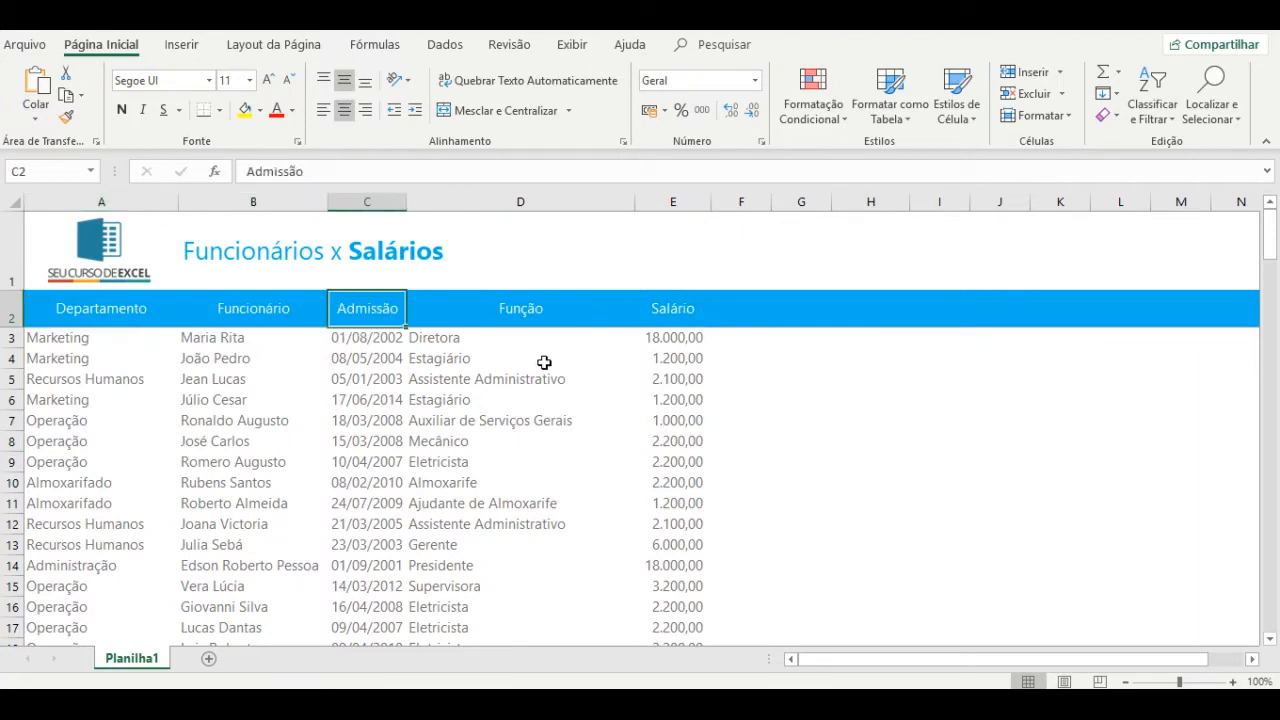
click(254, 396)
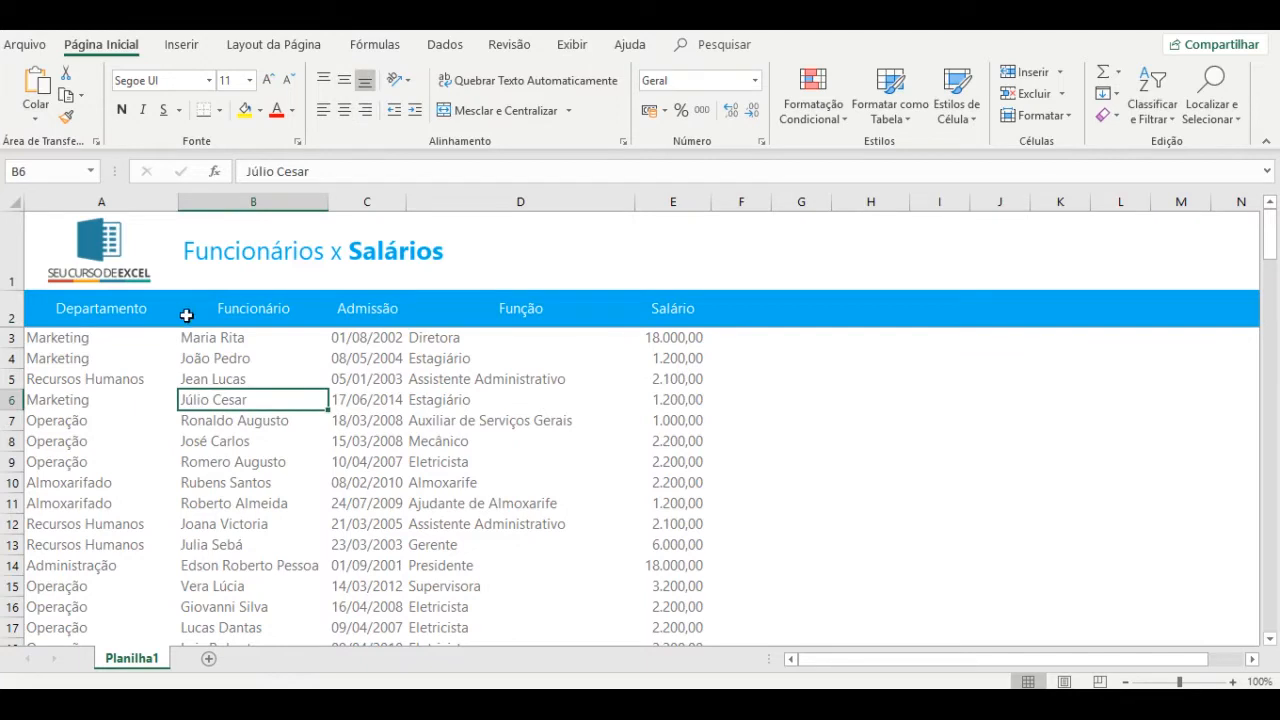
Select the data range A2:E30 and start a PivotTable from it via Inserir > Tabela Dinâmica.
click(99, 307)
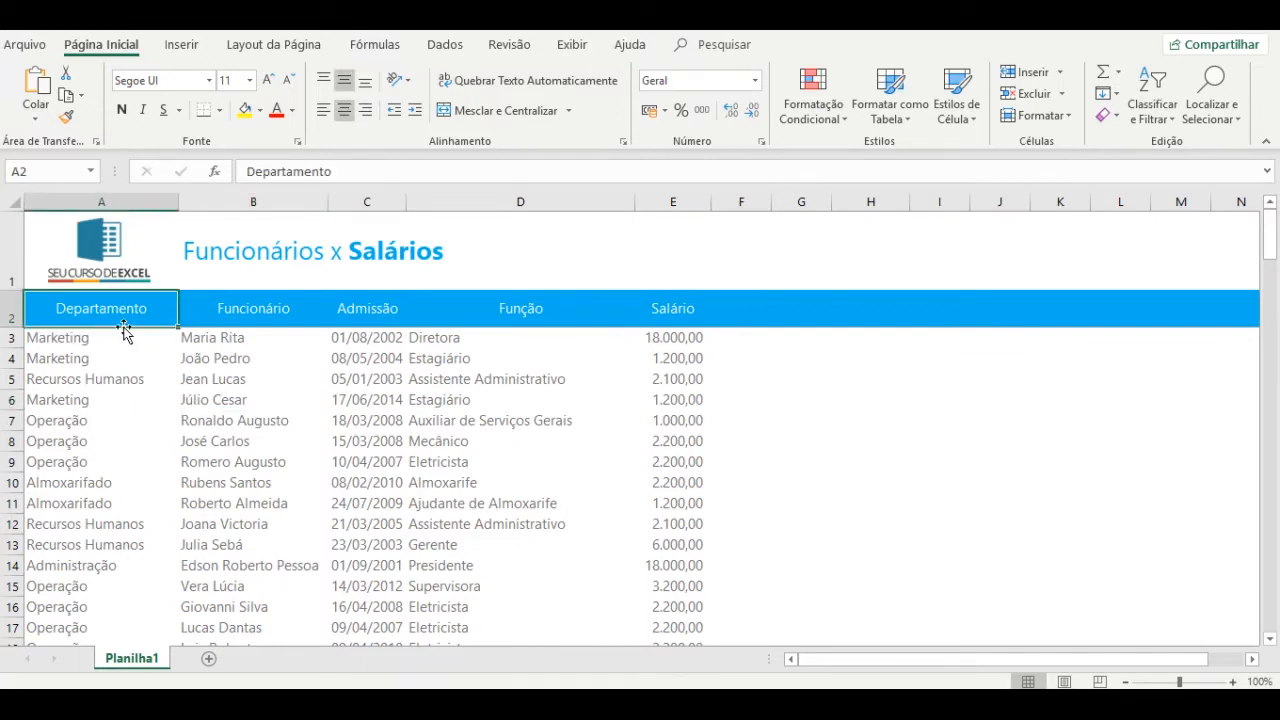
key(shift+Down)
key(shift+Down)
key(shift+Down)
key(shift+Down)
key(ctrl+q)
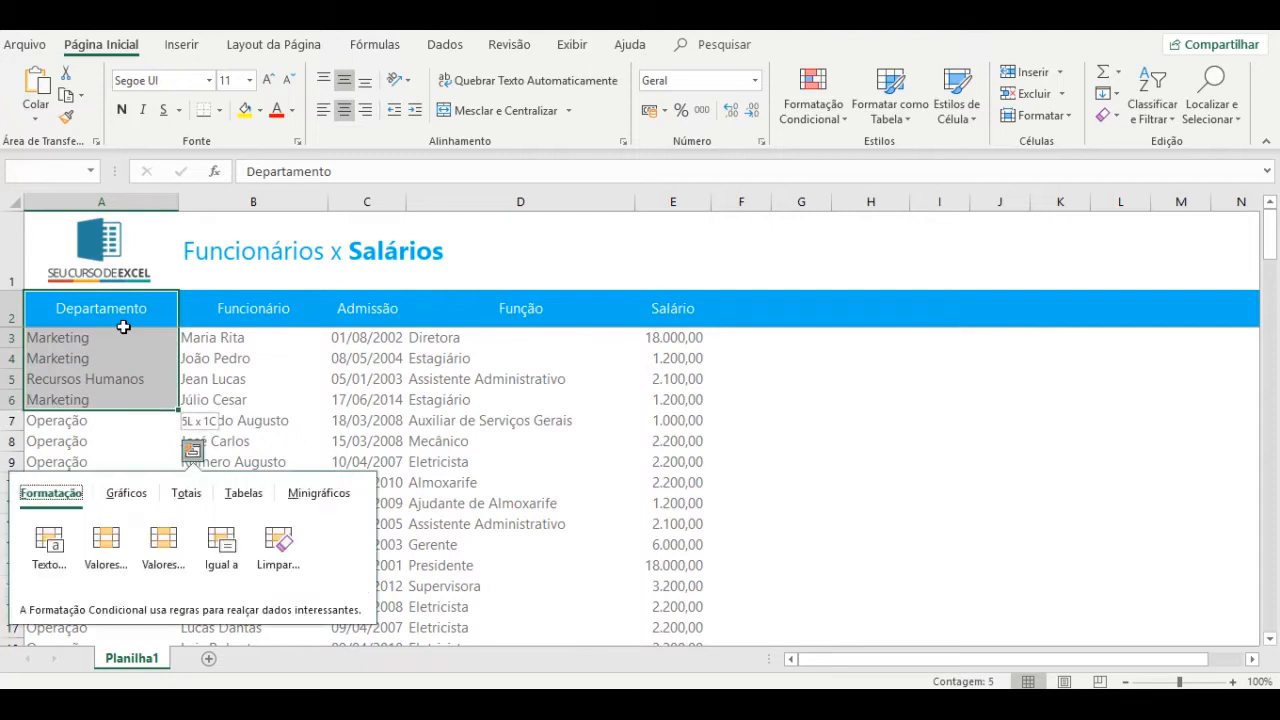
shift+click(672, 436)
key(shift+Down)
key(shift+Down)
key(shift+Down)
key(shift+Down)
key(shift+Down)
key(shift+Down)
key(shift+Down)
key(shift+Down)
key(shift+Down)
key(shift+Down)
key(shift+Down)
key(shift+Down)
key(shift+Down)
key(shift+Down)
key(shift+Down)
key(shift+Down)
key(shift+Down)
key(shift+Down)
key(shift+Down)
key(shift+Down)
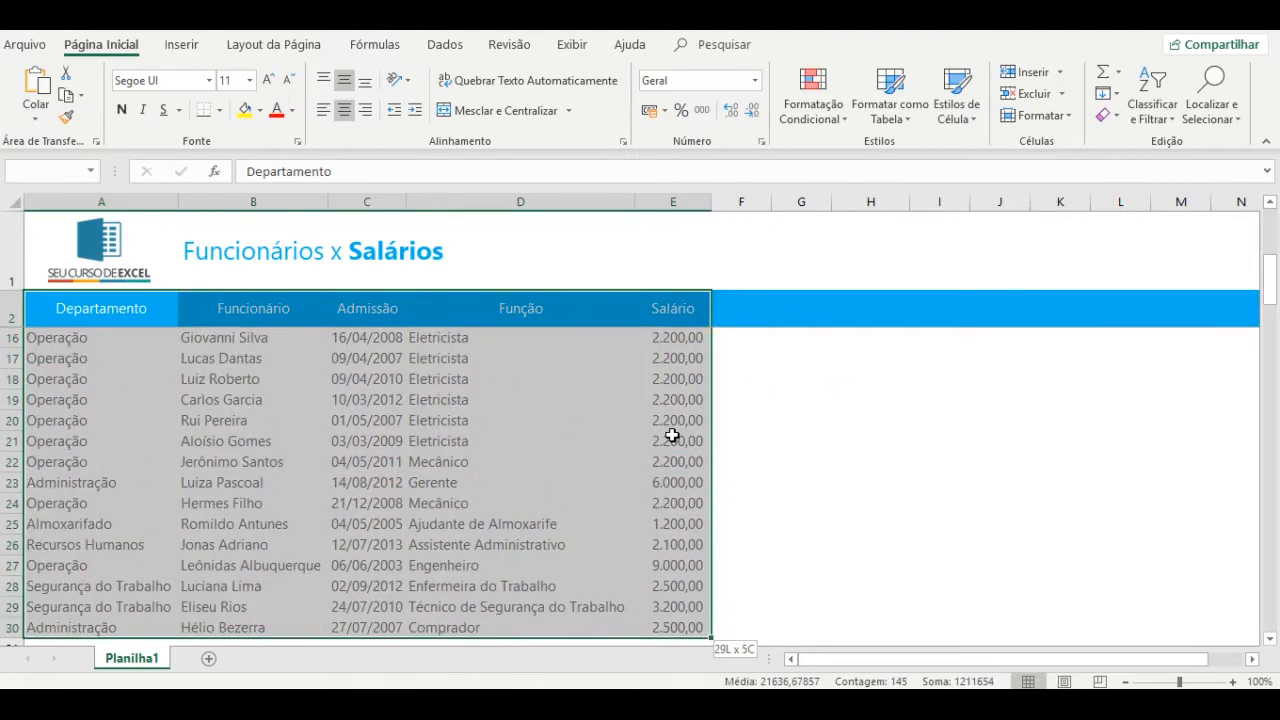
click(182, 45)
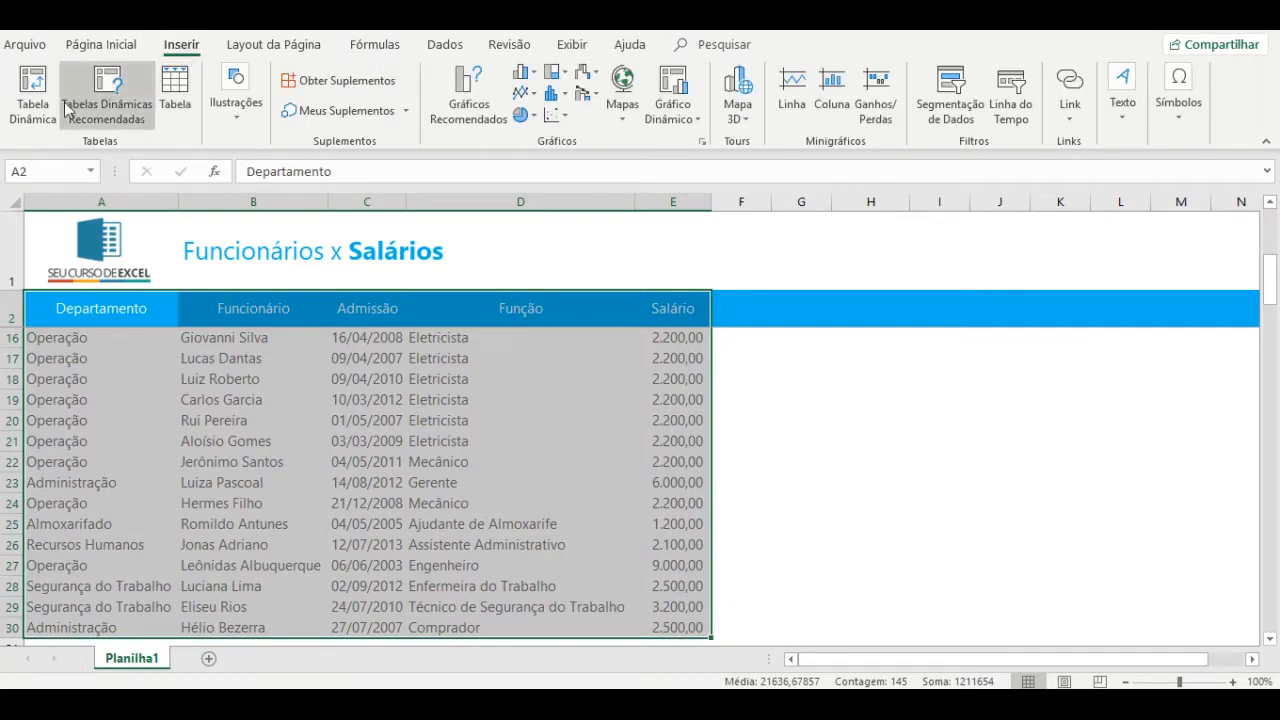
click(33, 100)
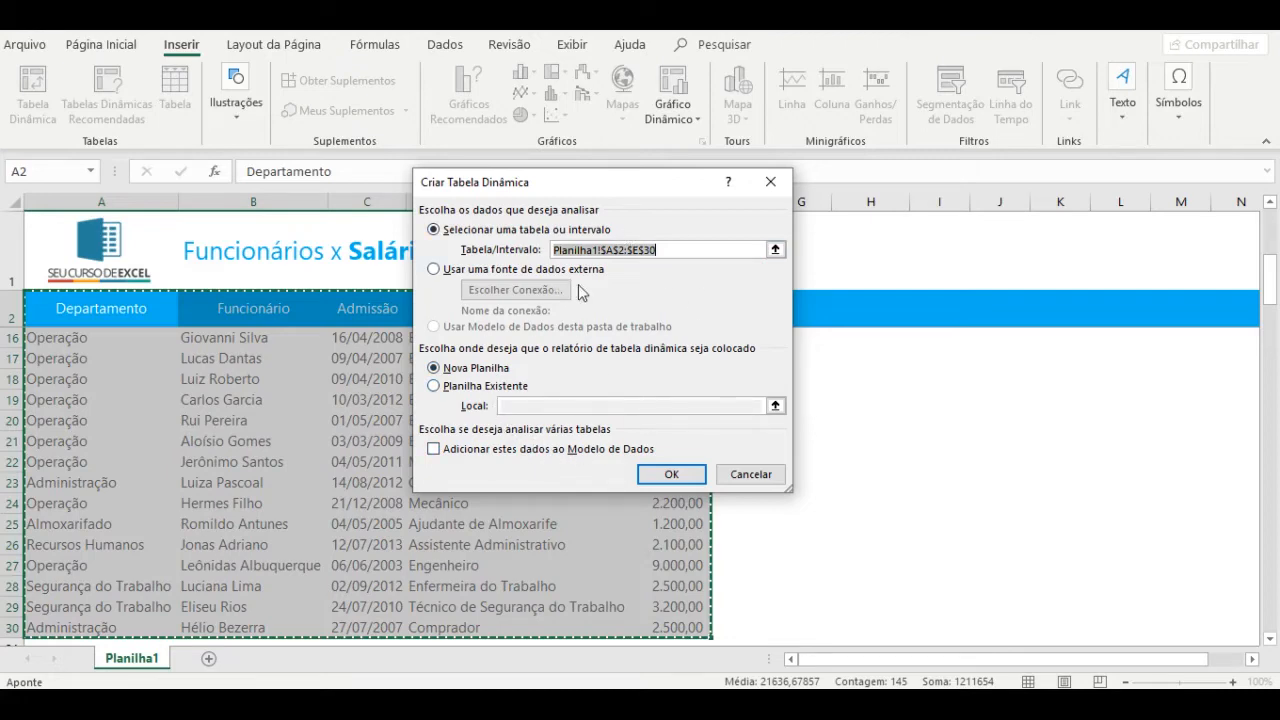
Confirm the PivotTable on a new sheet, check Planilha1's data, then return to Planilha2.
click(672, 476)
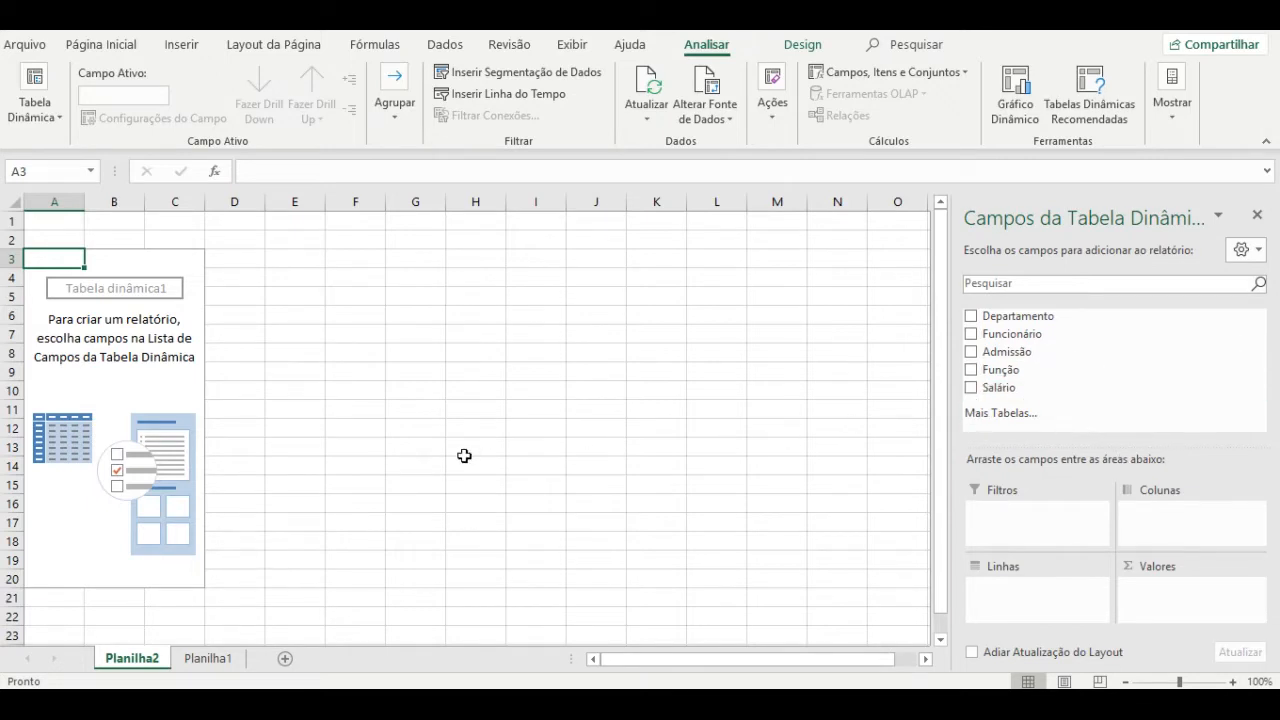
click(204, 659)
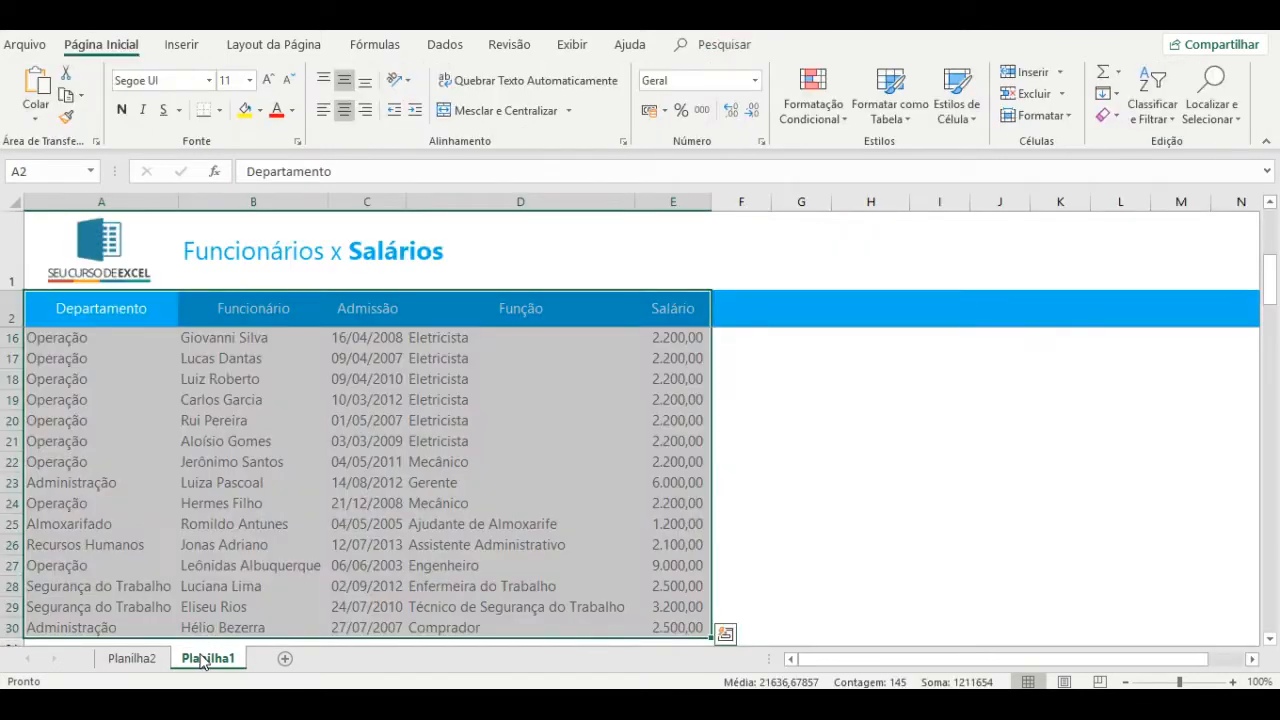
click(102, 342)
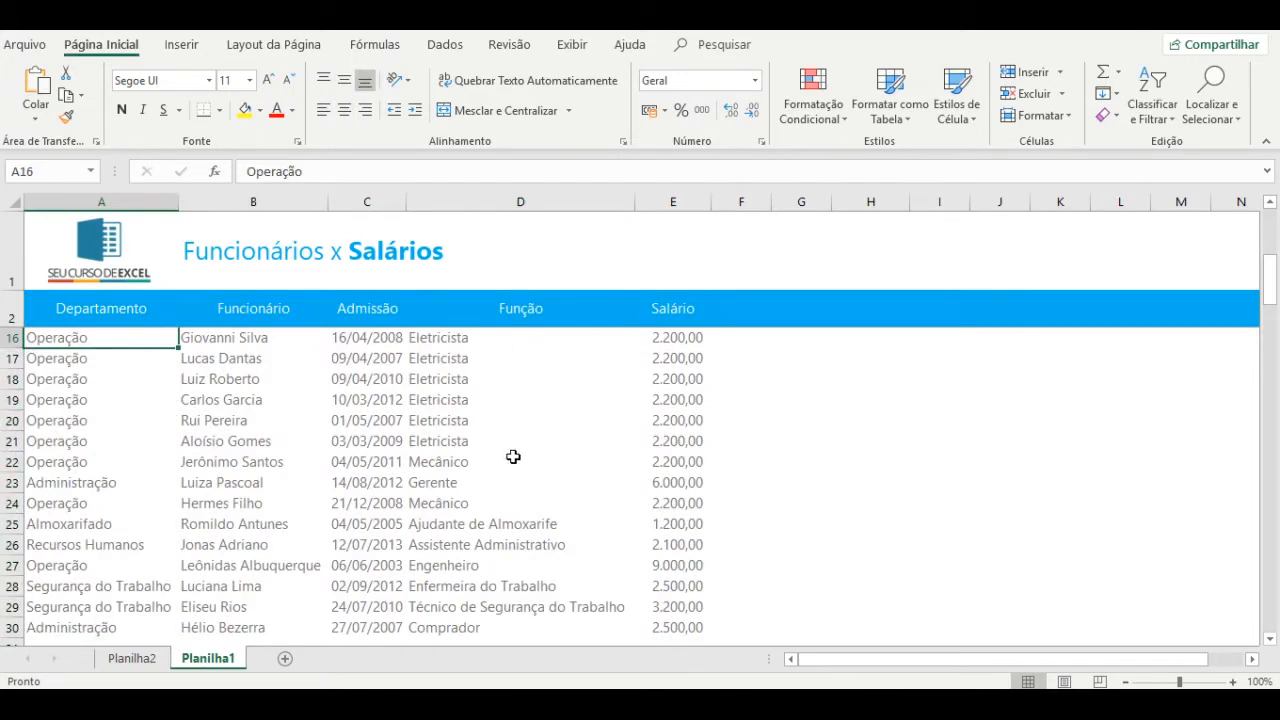
click(135, 658)
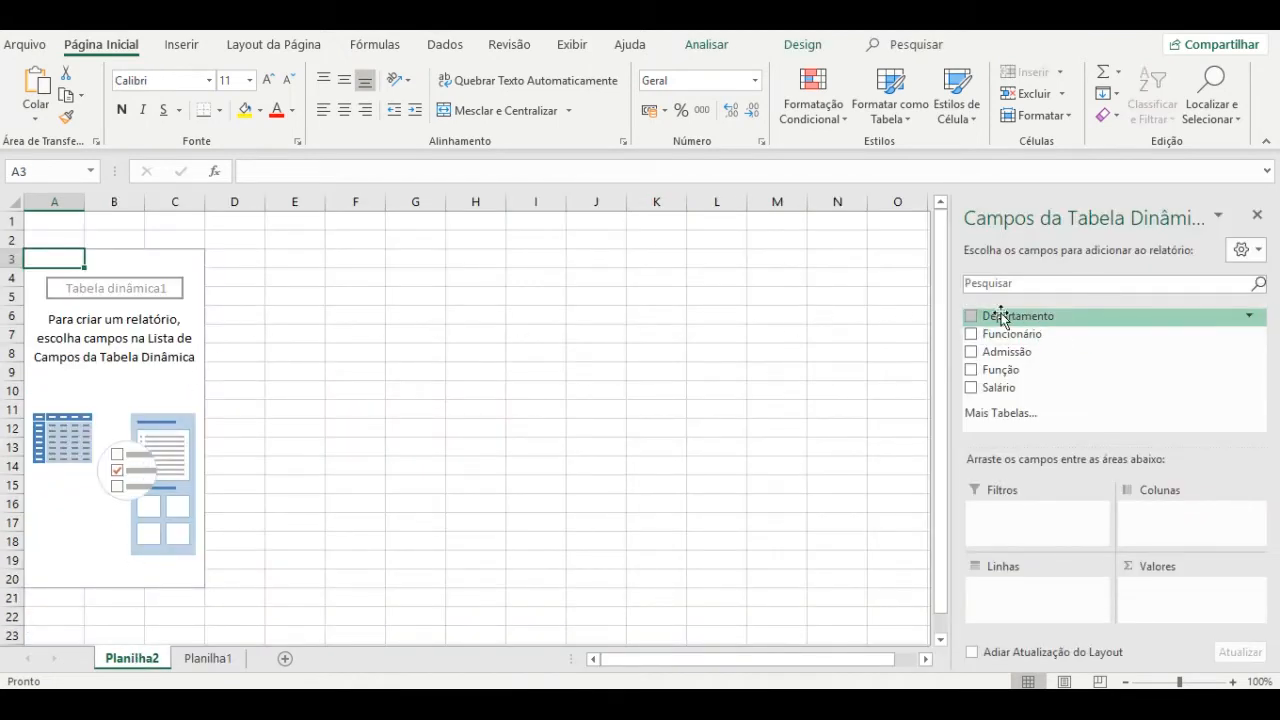
Put Departamento in Linhas and Salário in Valores, giving a 104700 grand total.
drag(1003, 316, 1007, 600)
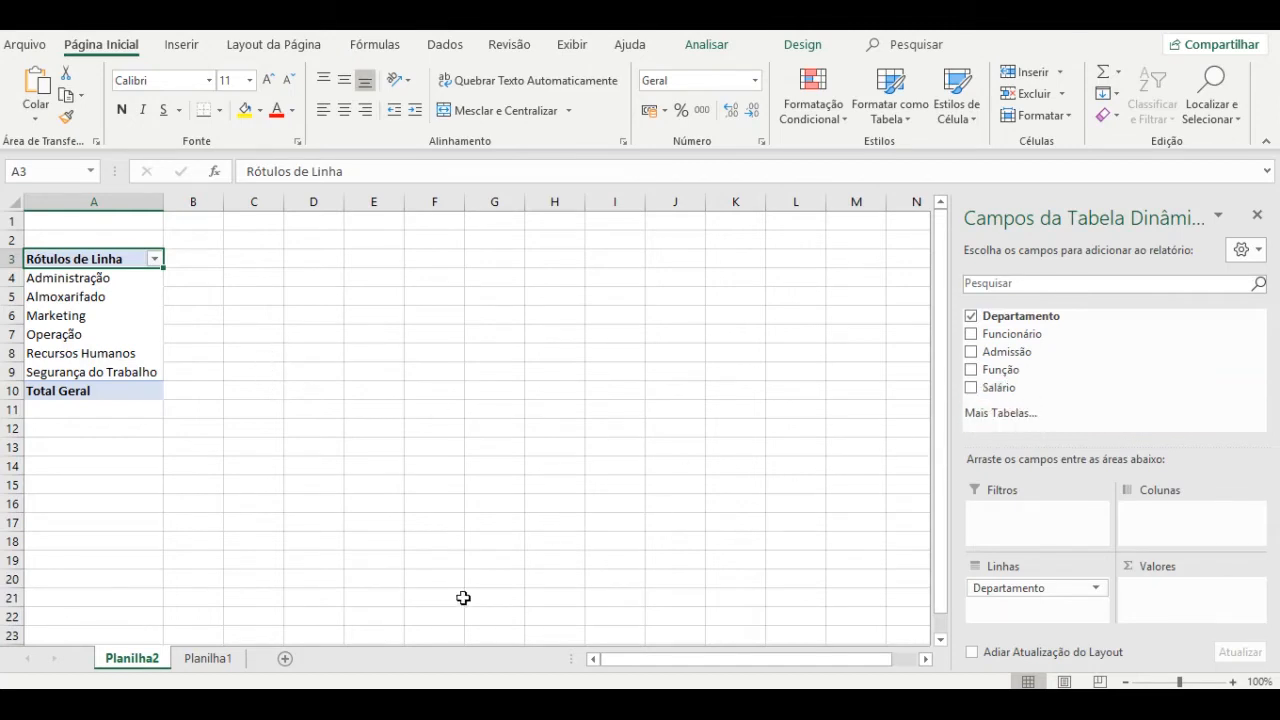
click(208, 658)
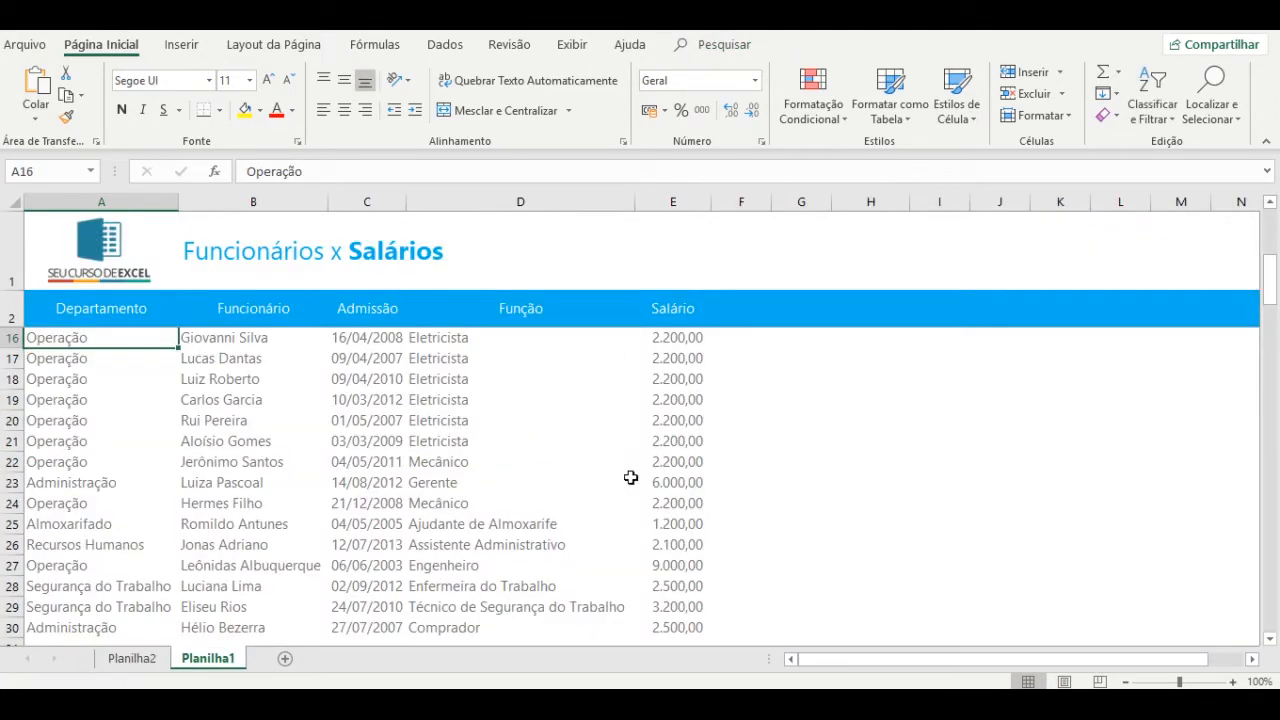
click(110, 662)
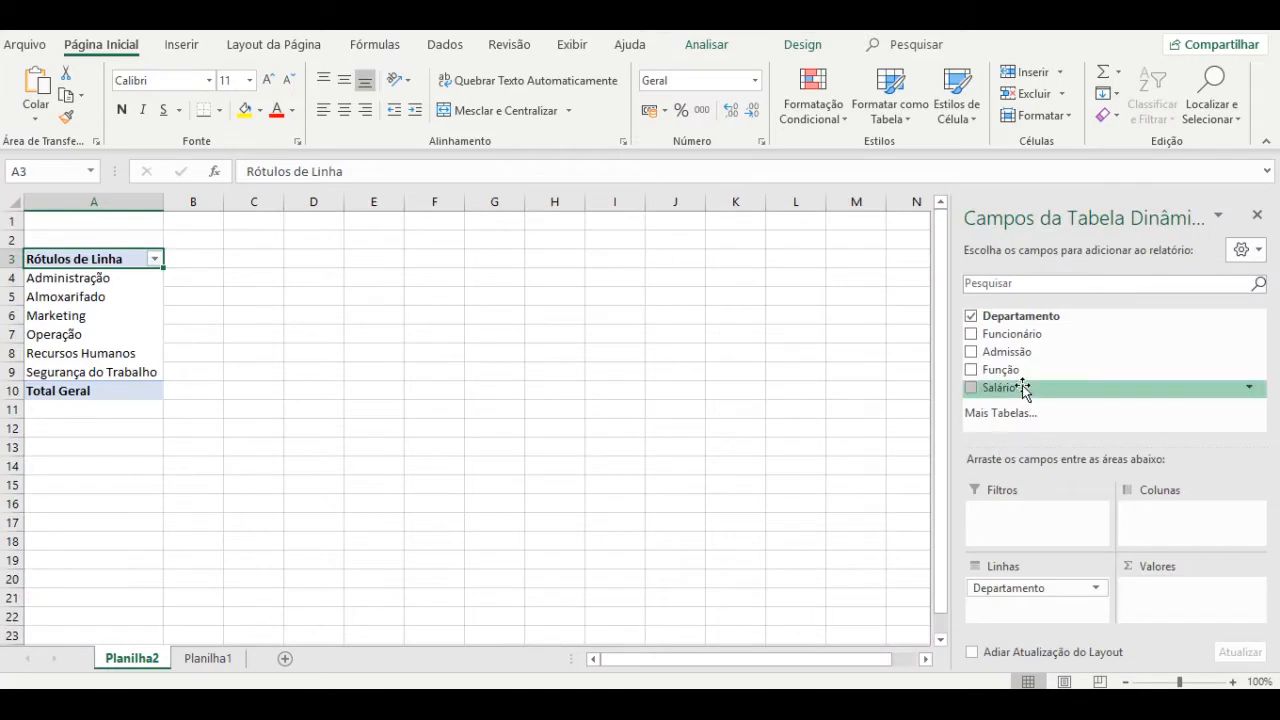
drag(1023, 390, 1167, 605)
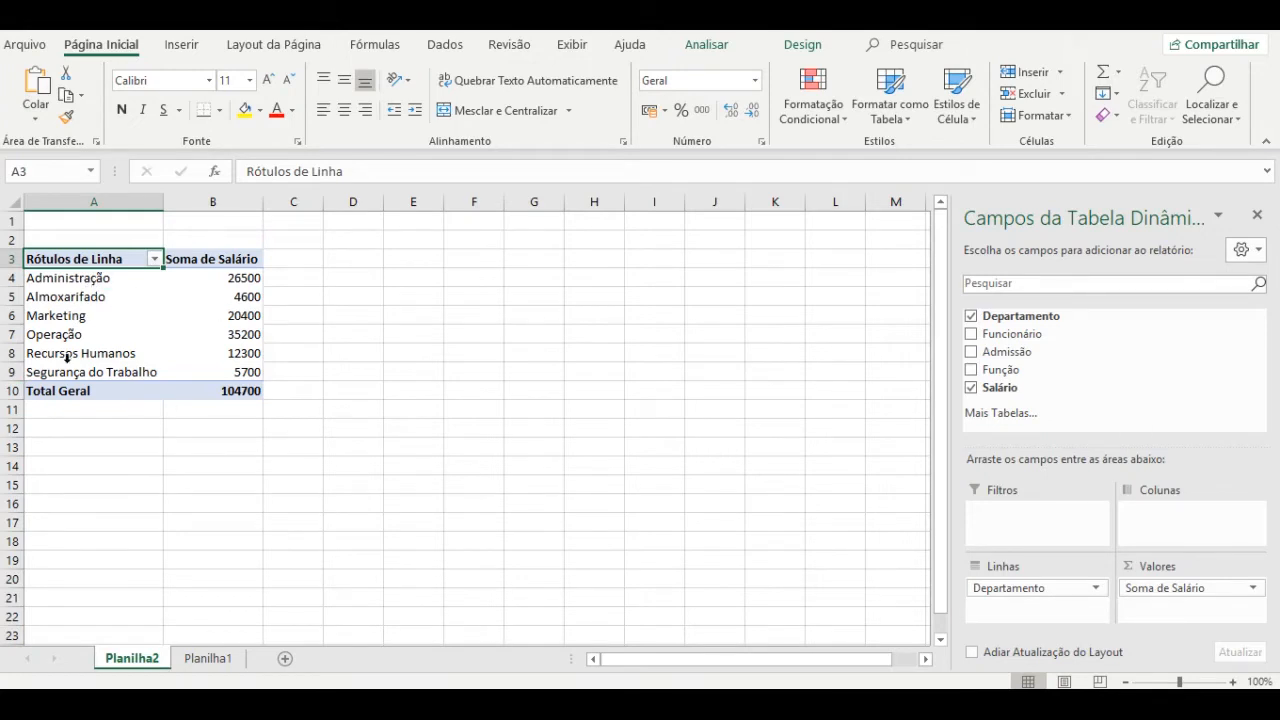
click(78, 270)
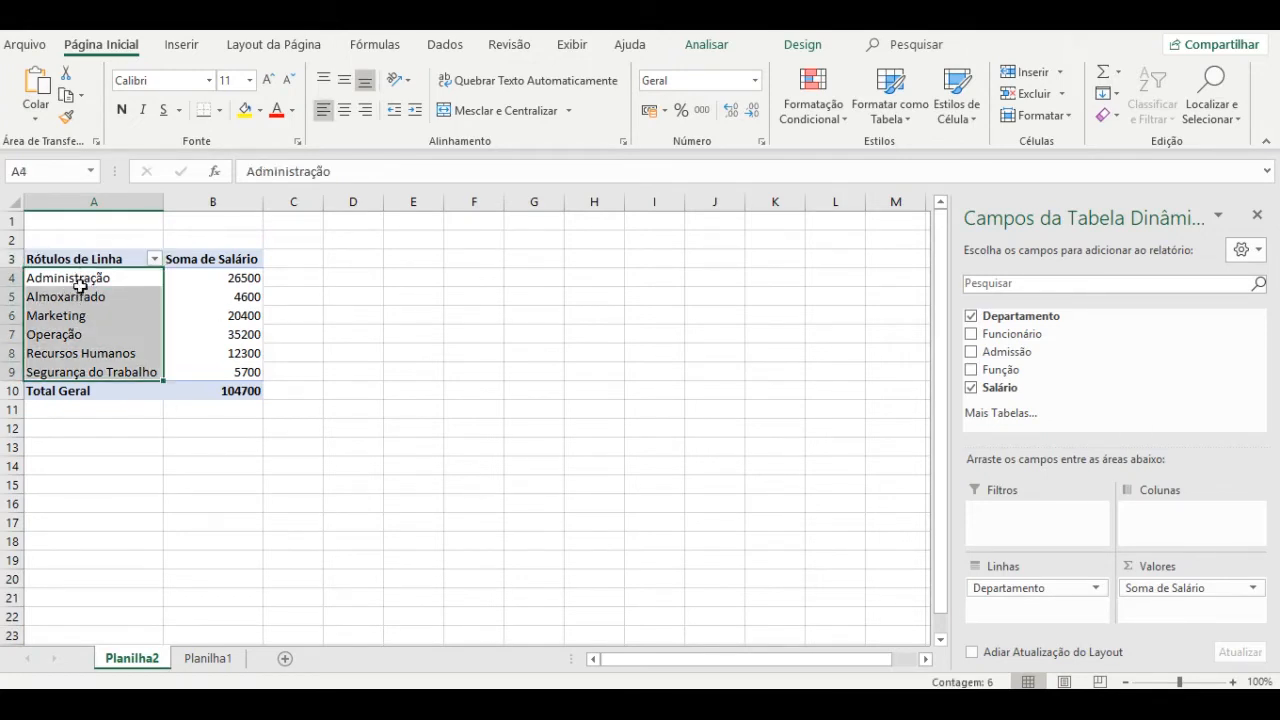
click(236, 277)
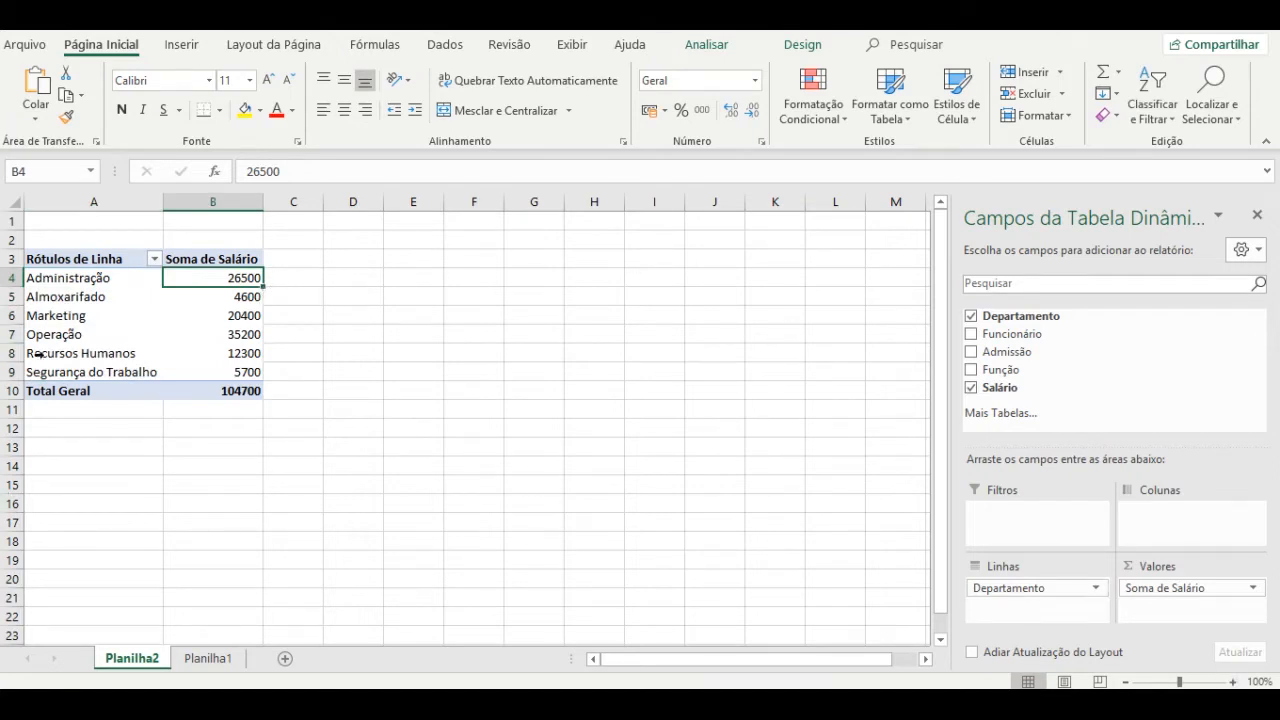
Format Soma de Salário as Número with a thousands separator and two decimals, e.g. 26.500,00.
click(1255, 589)
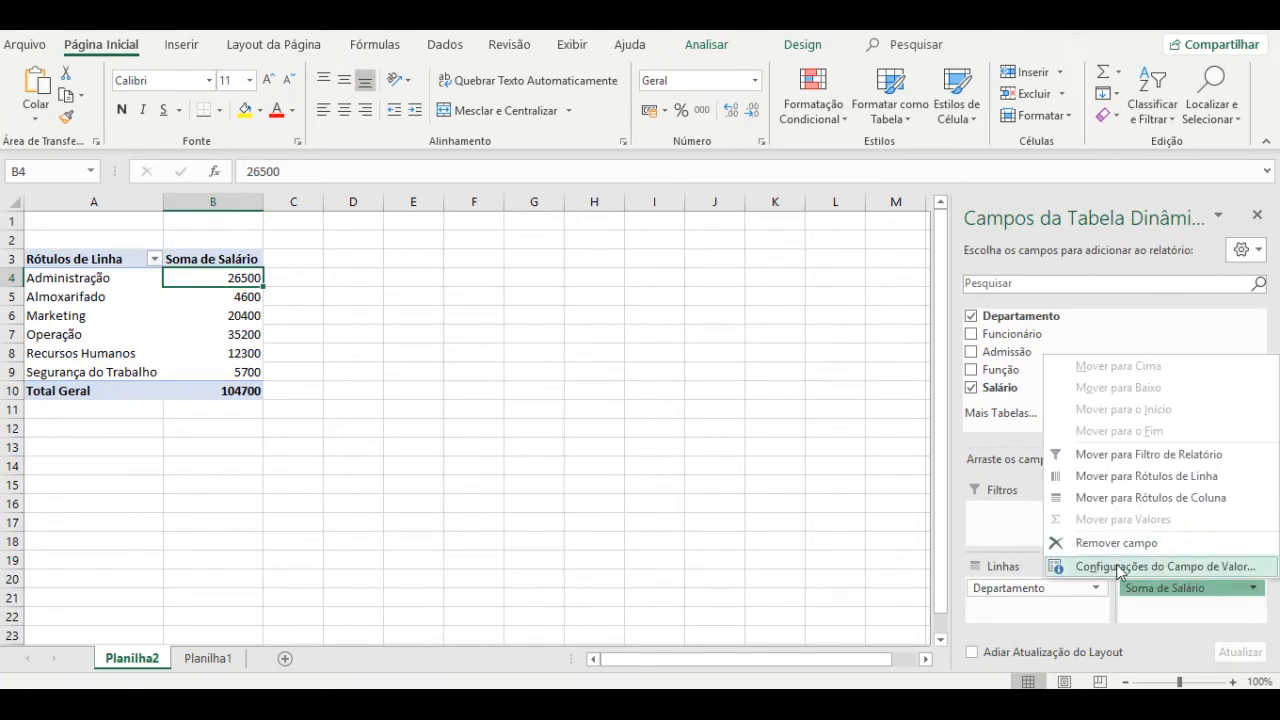
click(1118, 568)
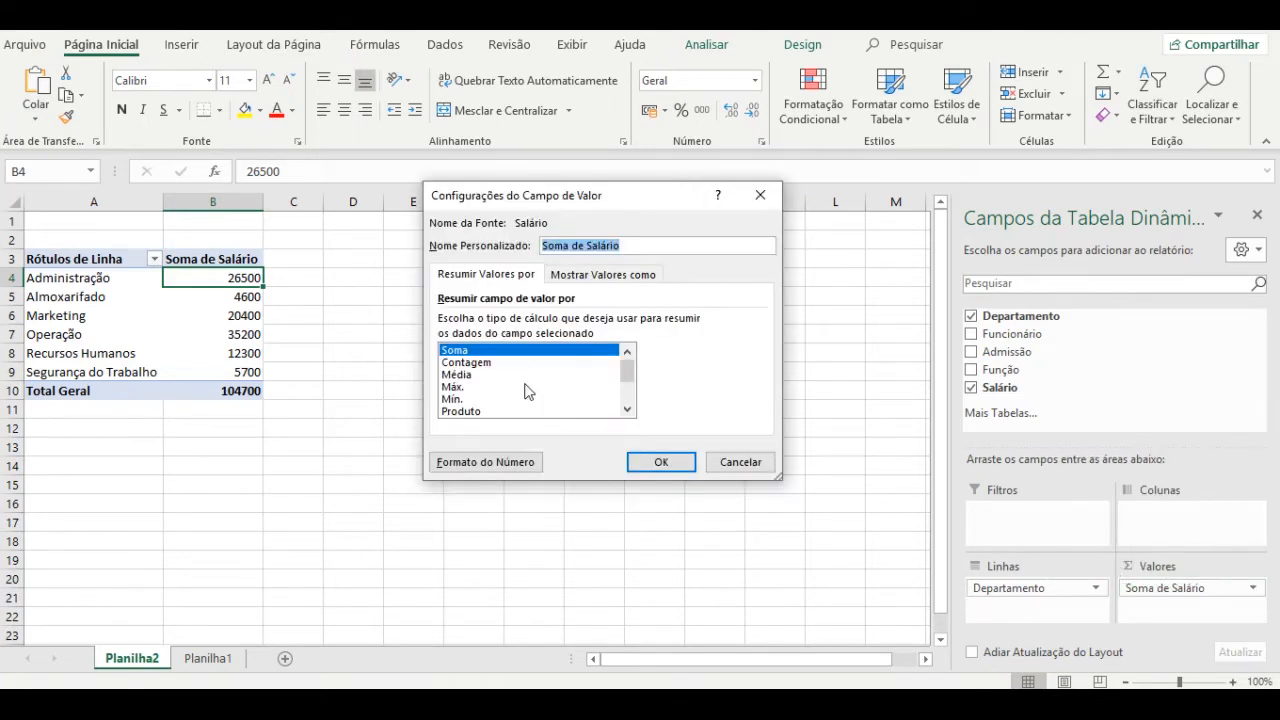
click(494, 461)
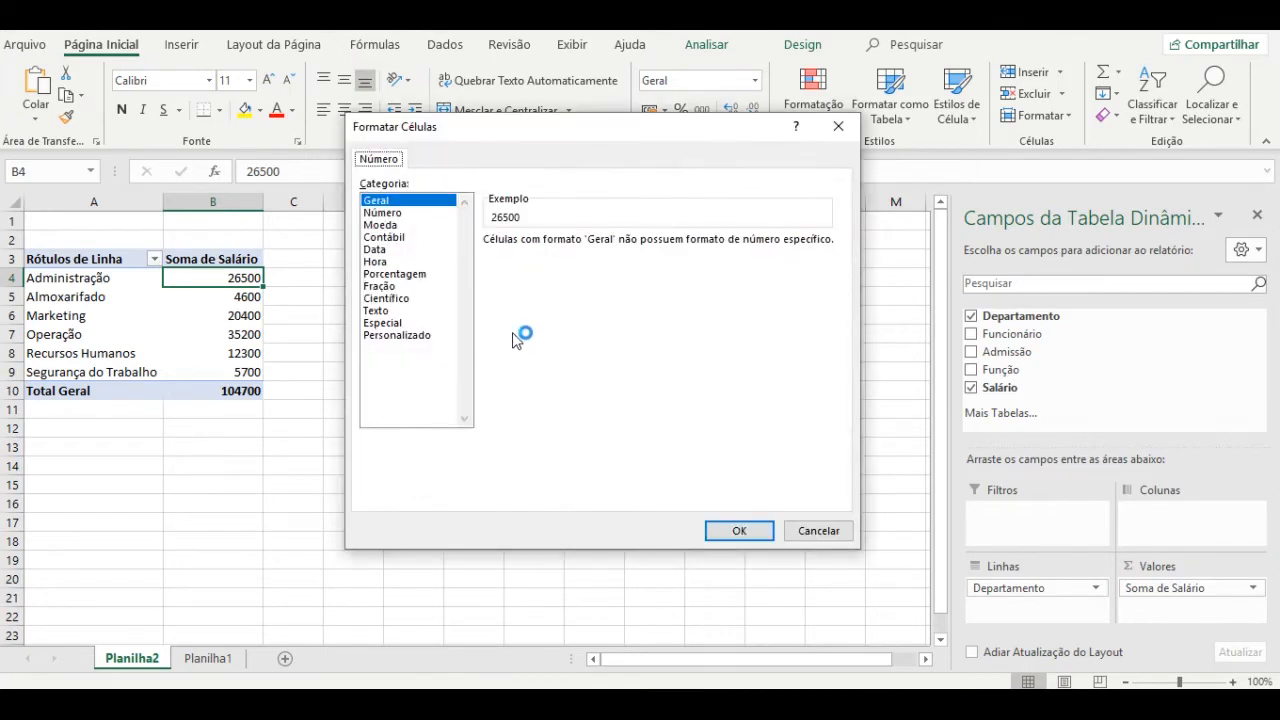
click(410, 212)
click(528, 265)
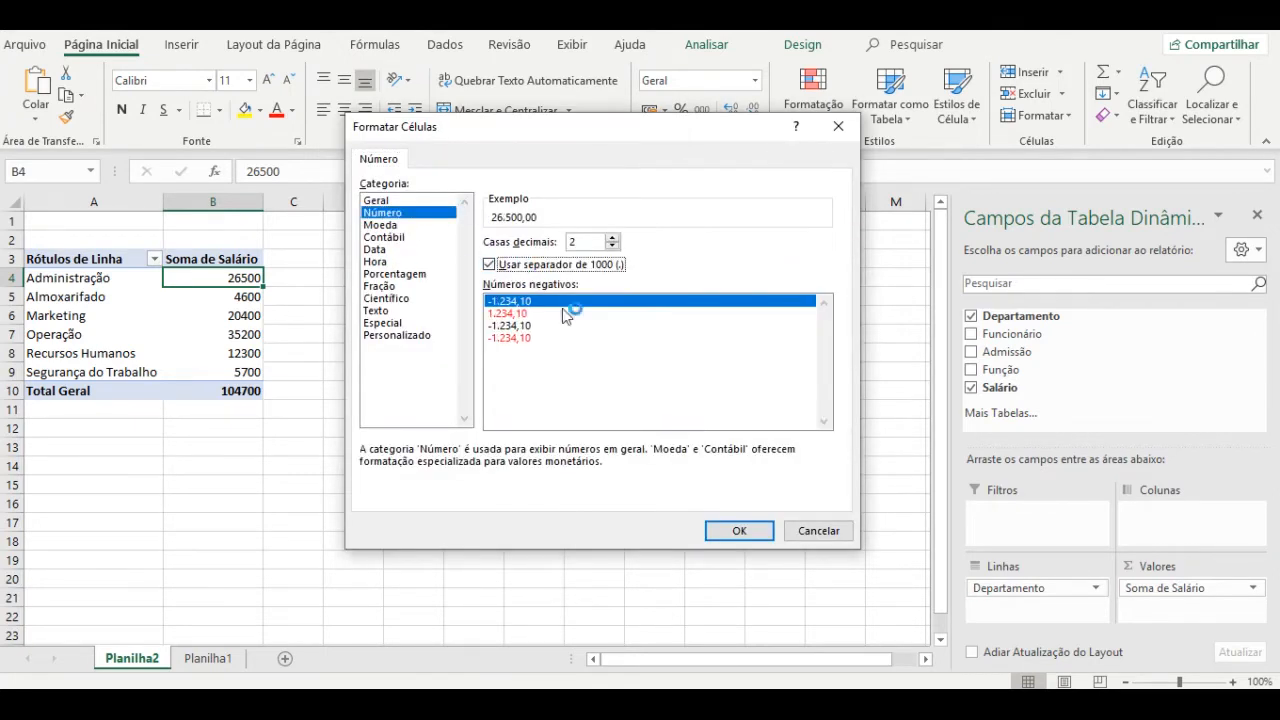
click(740, 531)
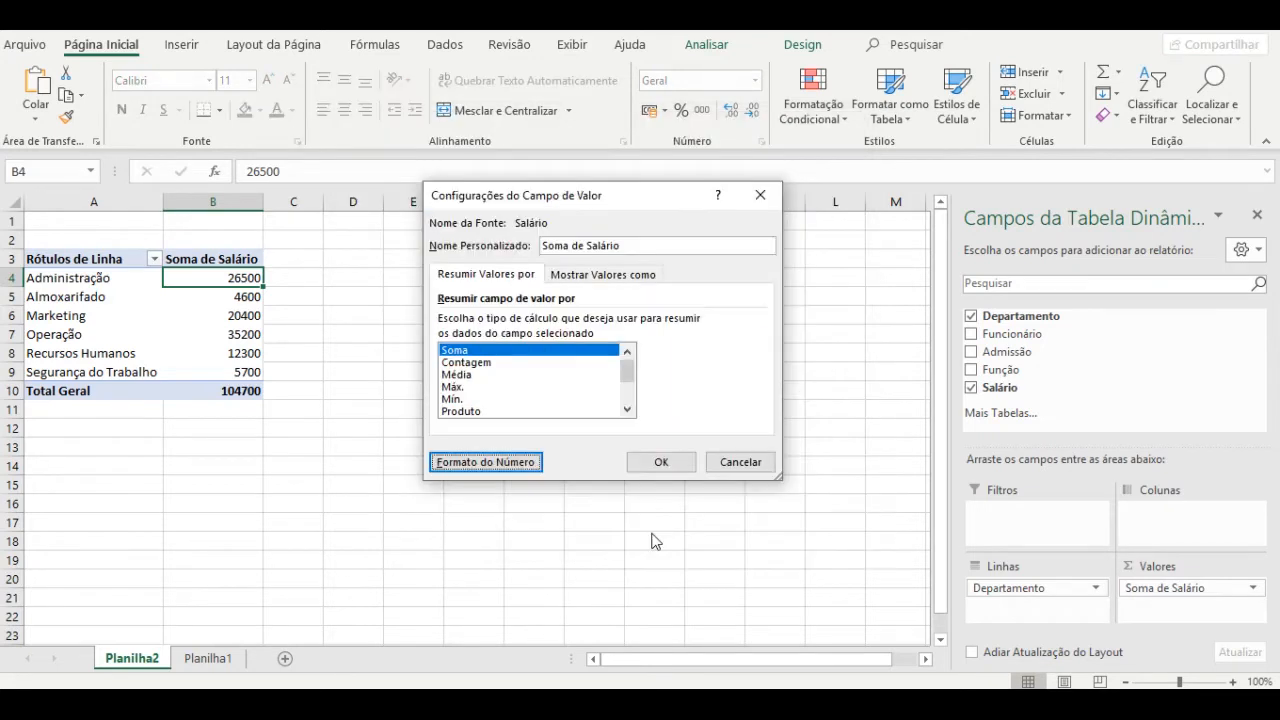
click(664, 470)
click(413, 465)
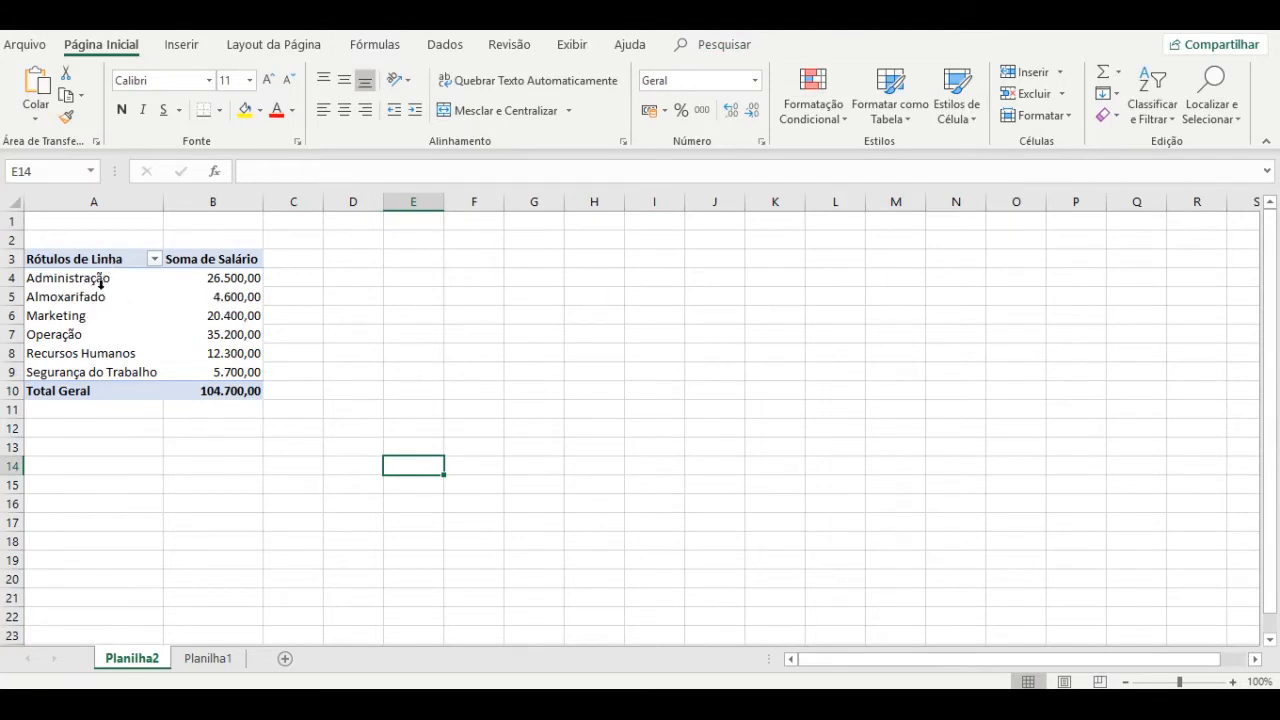
click(236, 278)
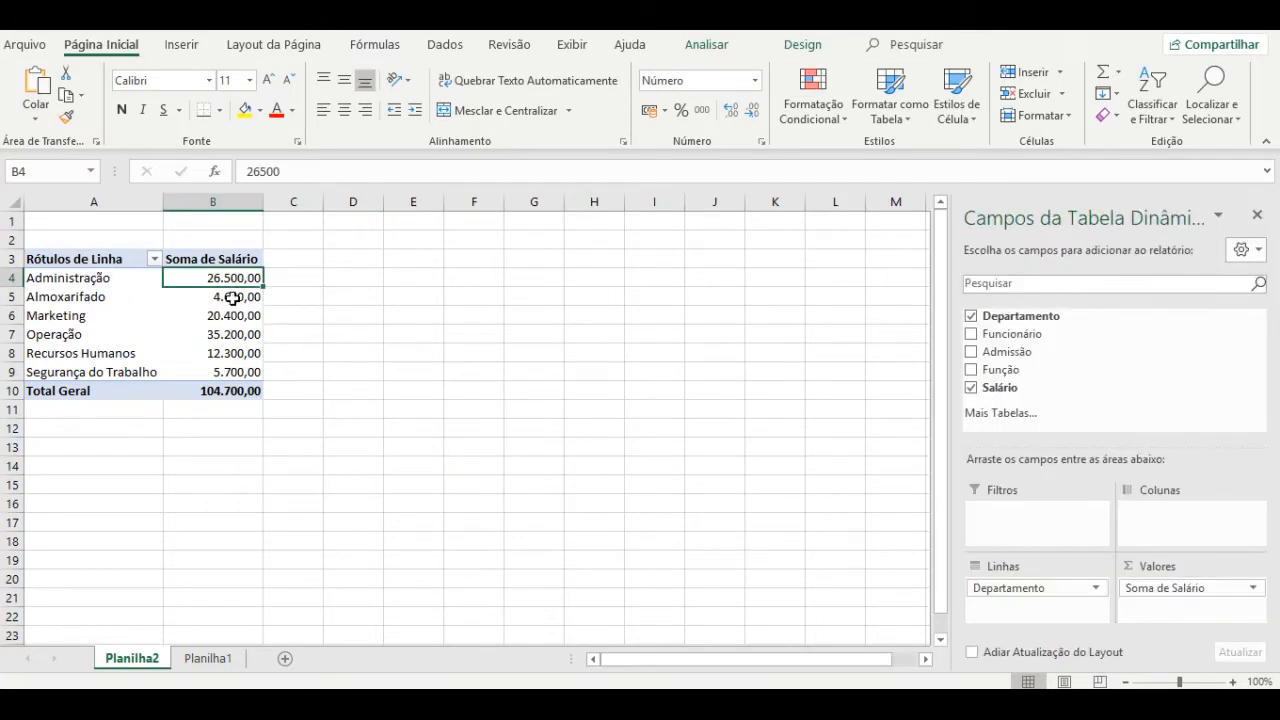
click(78, 300)
click(250, 300)
click(95, 316)
click(220, 320)
click(128, 338)
click(232, 341)
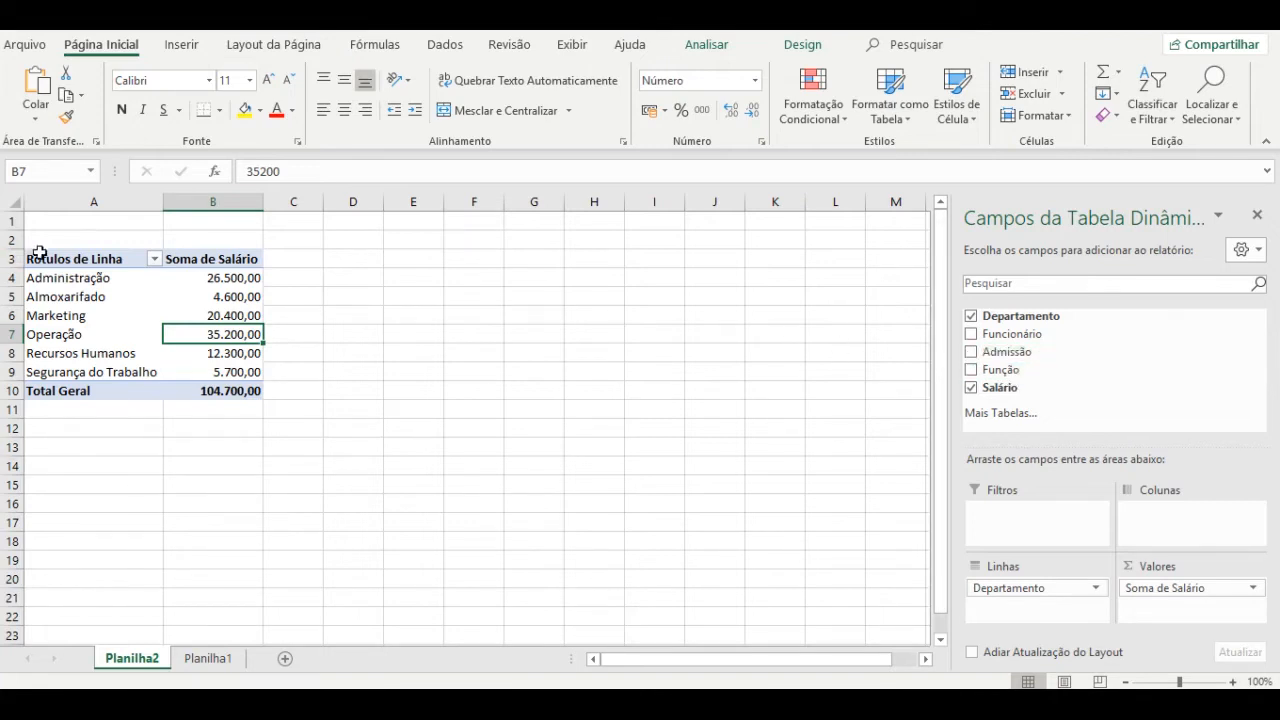
drag(990, 369, 1040, 603)
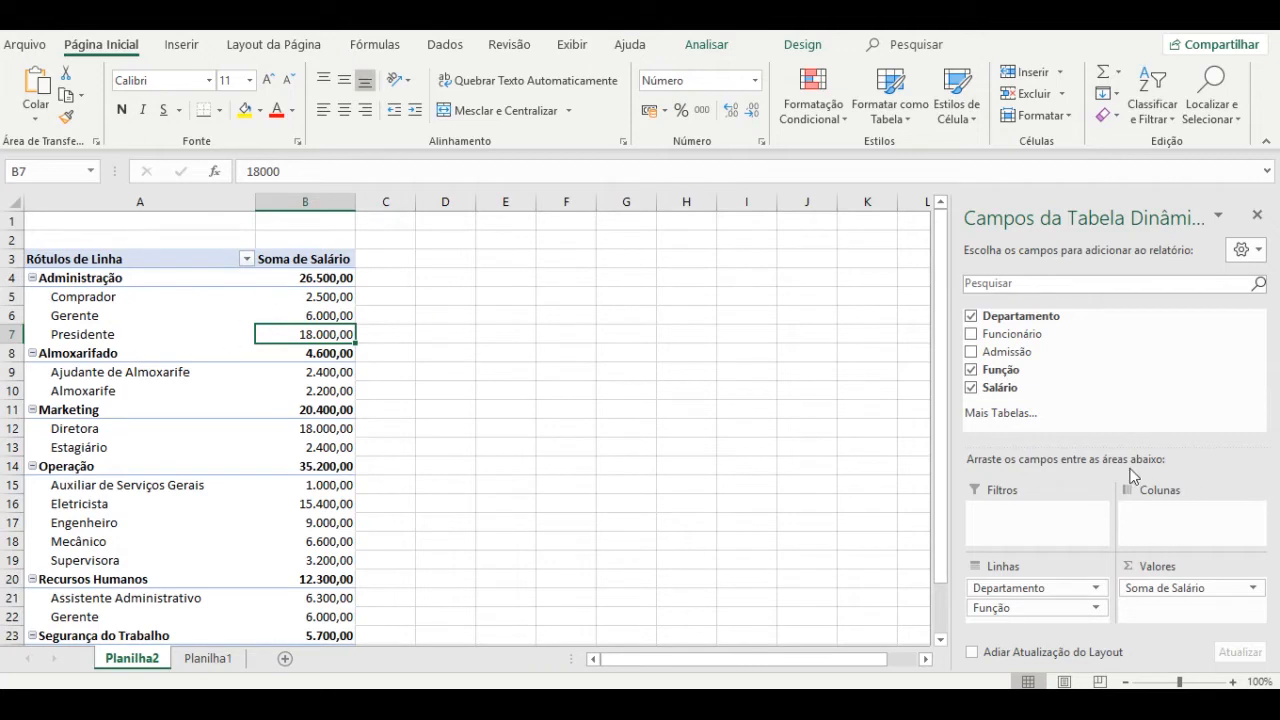
click(133, 296)
click(136, 277)
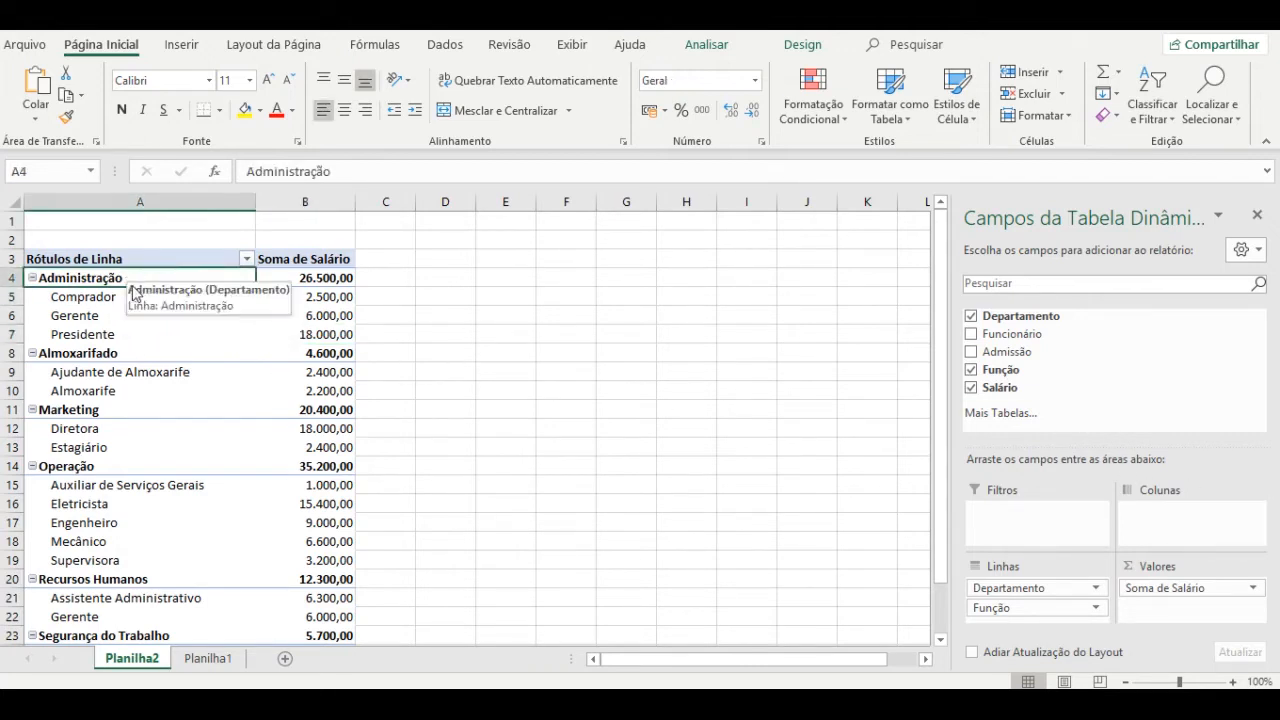
click(131, 297)
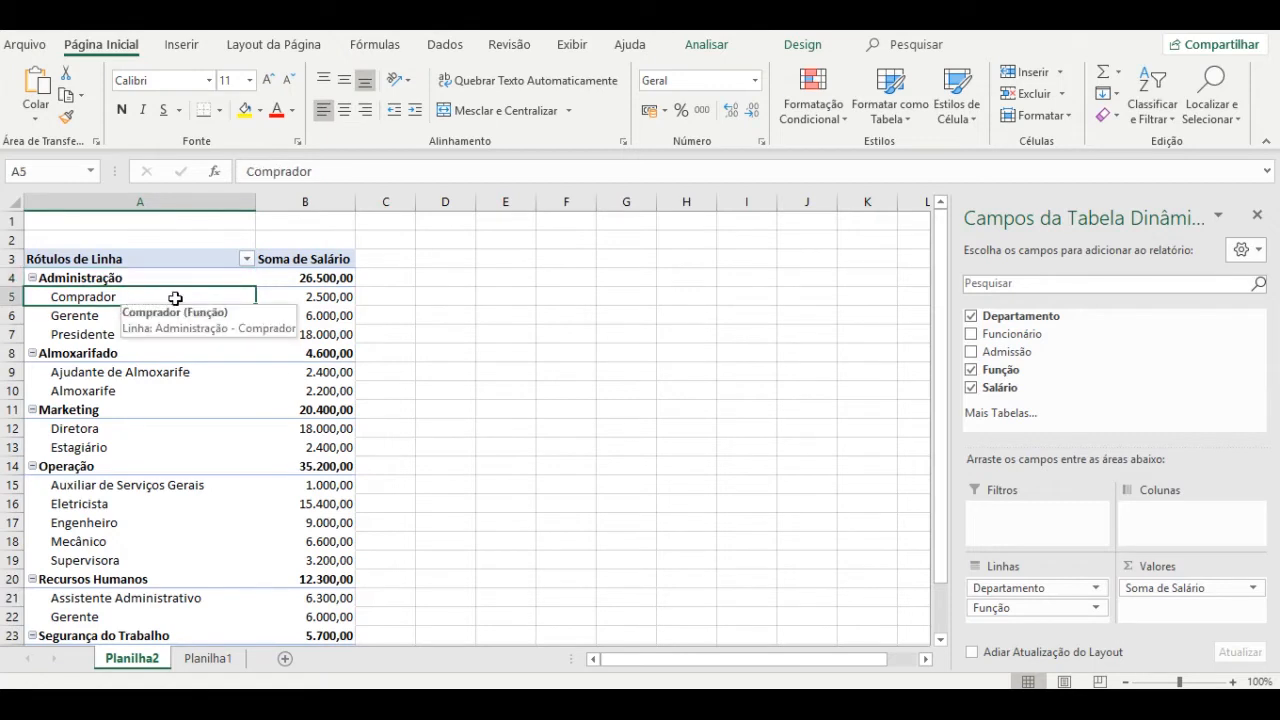
click(316, 299)
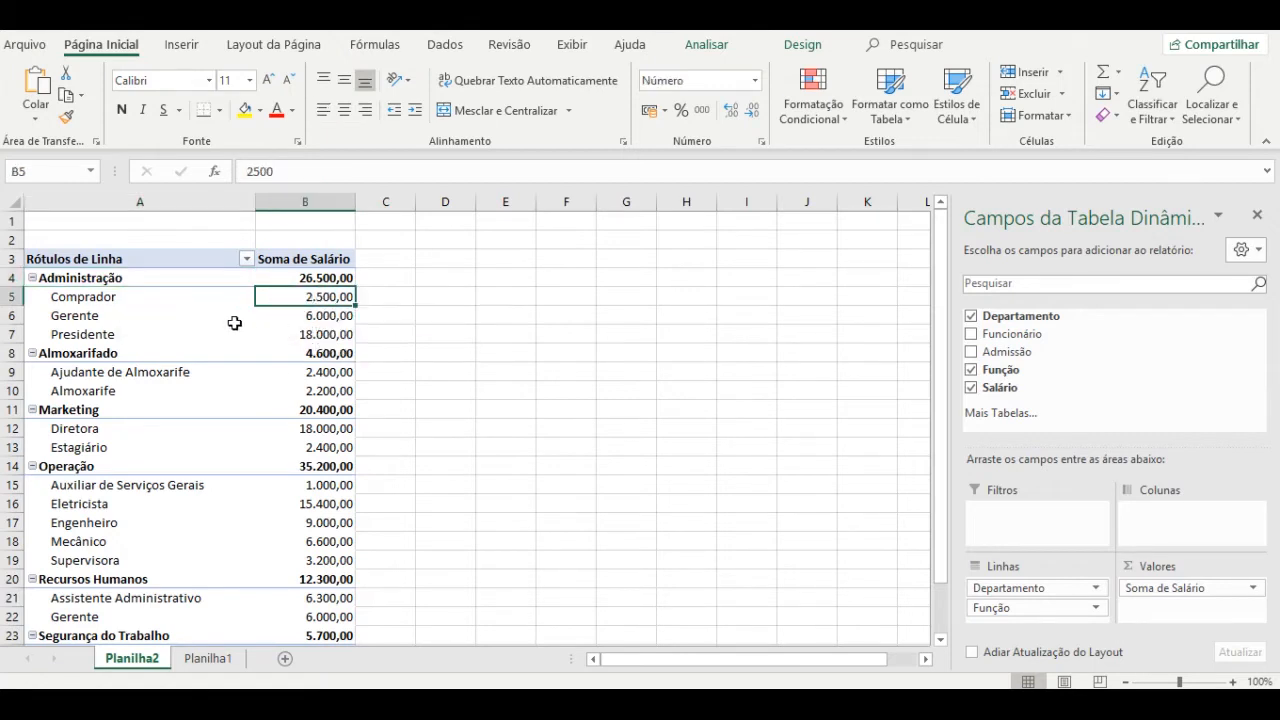
click(85, 315)
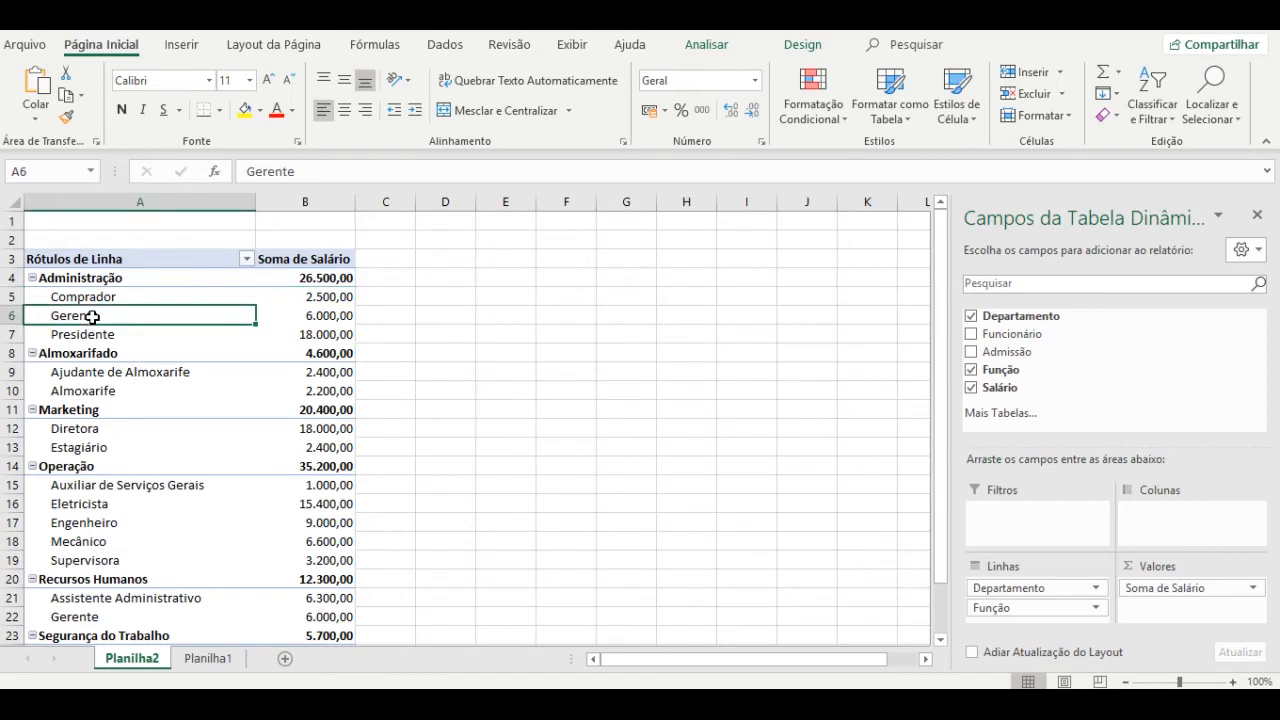
click(110, 277)
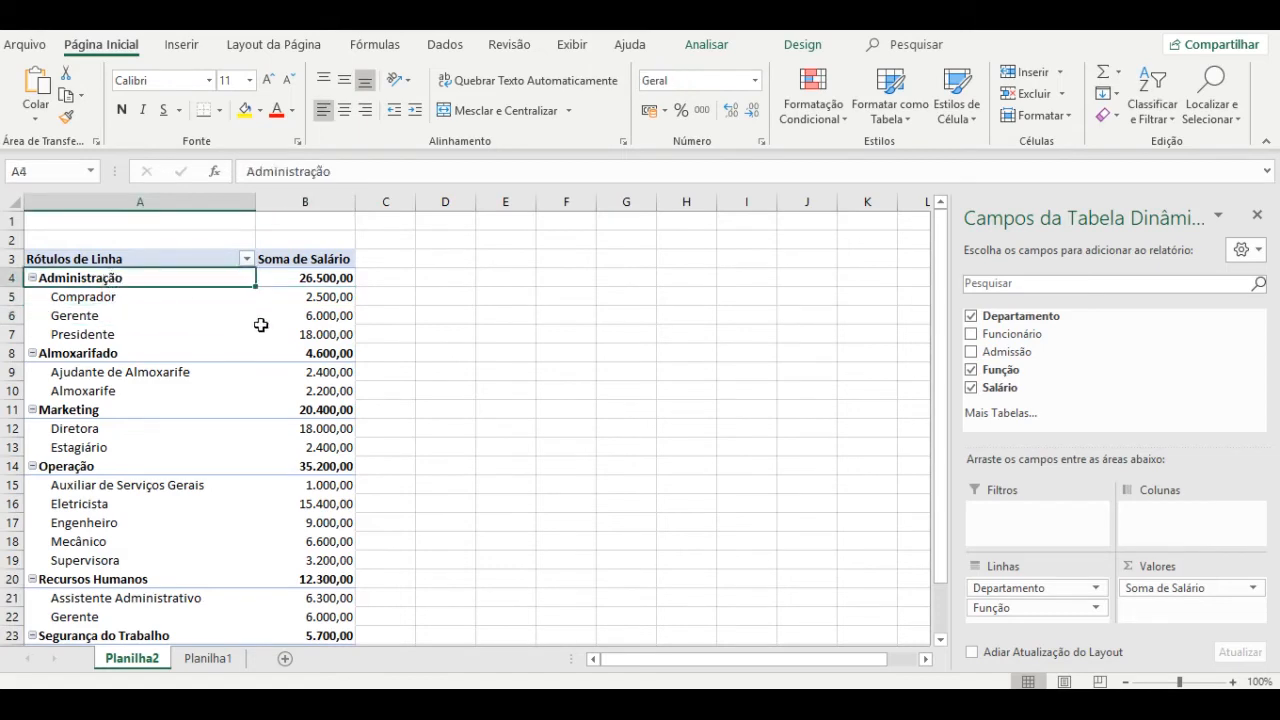
click(342, 315)
click(91, 336)
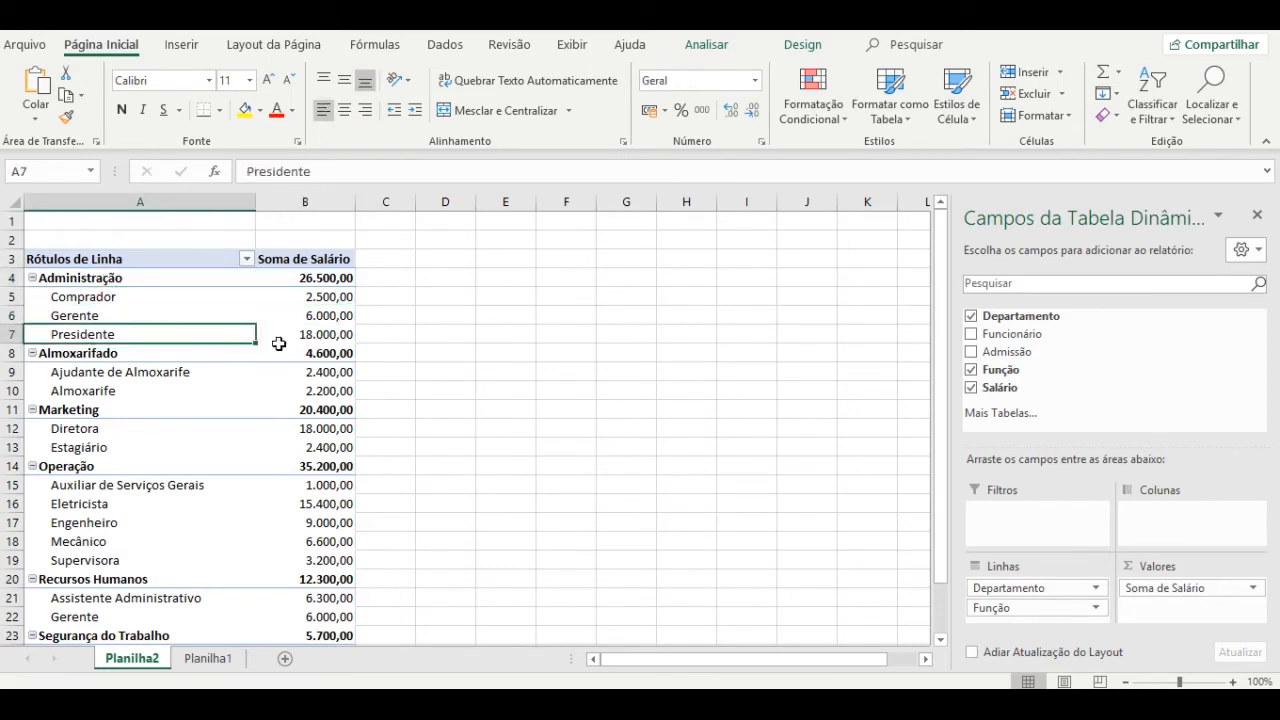
click(334, 334)
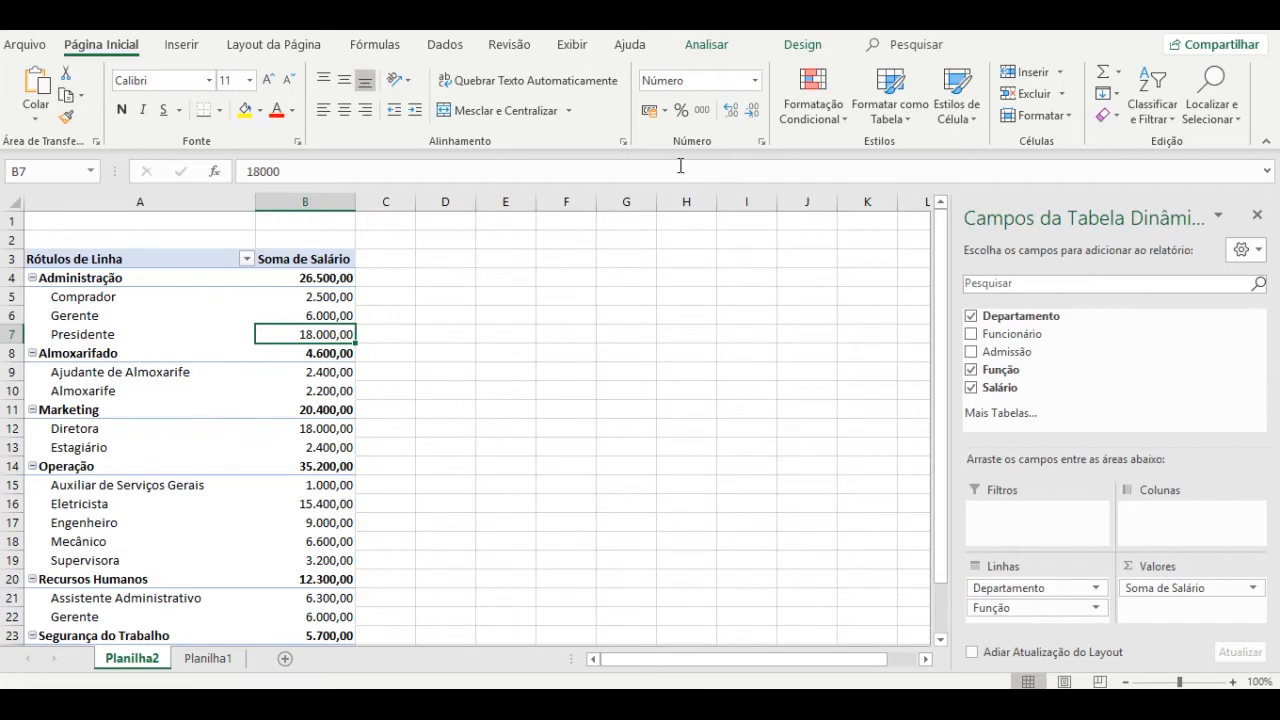
click(662, 376)
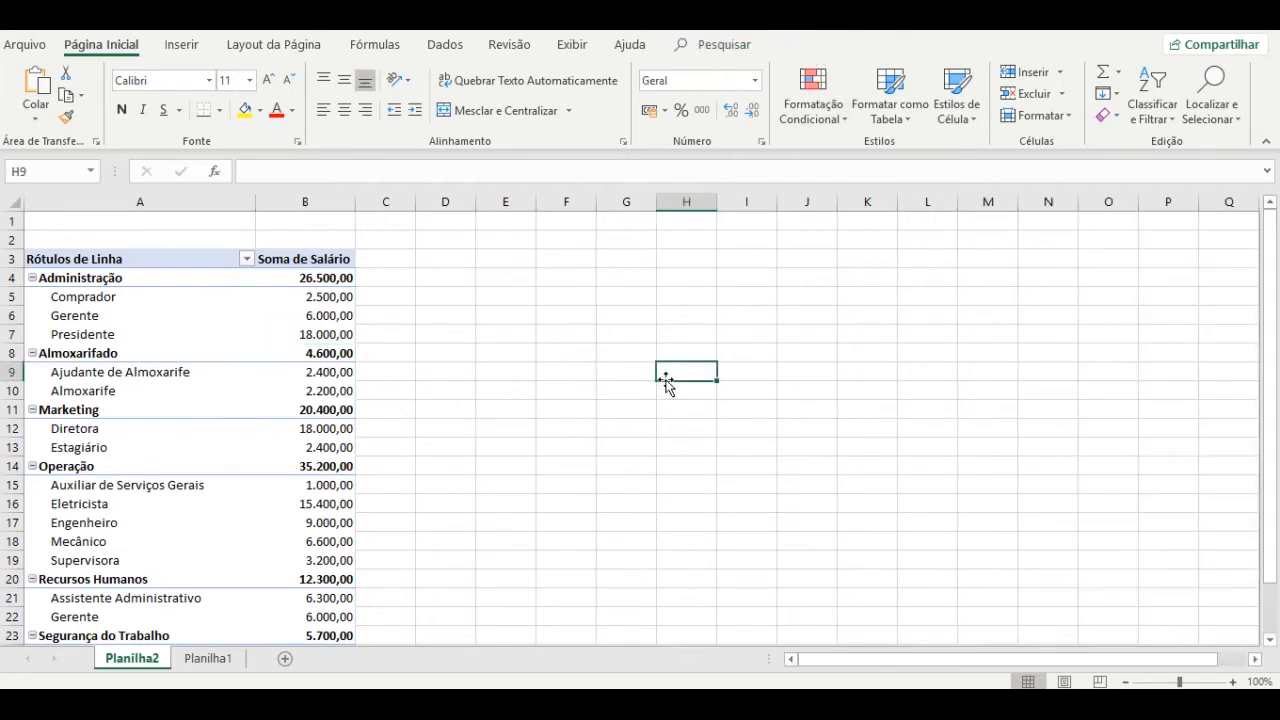
Select the pivot's department labels and switch to the PivotTable Design tab.
click(236, 343)
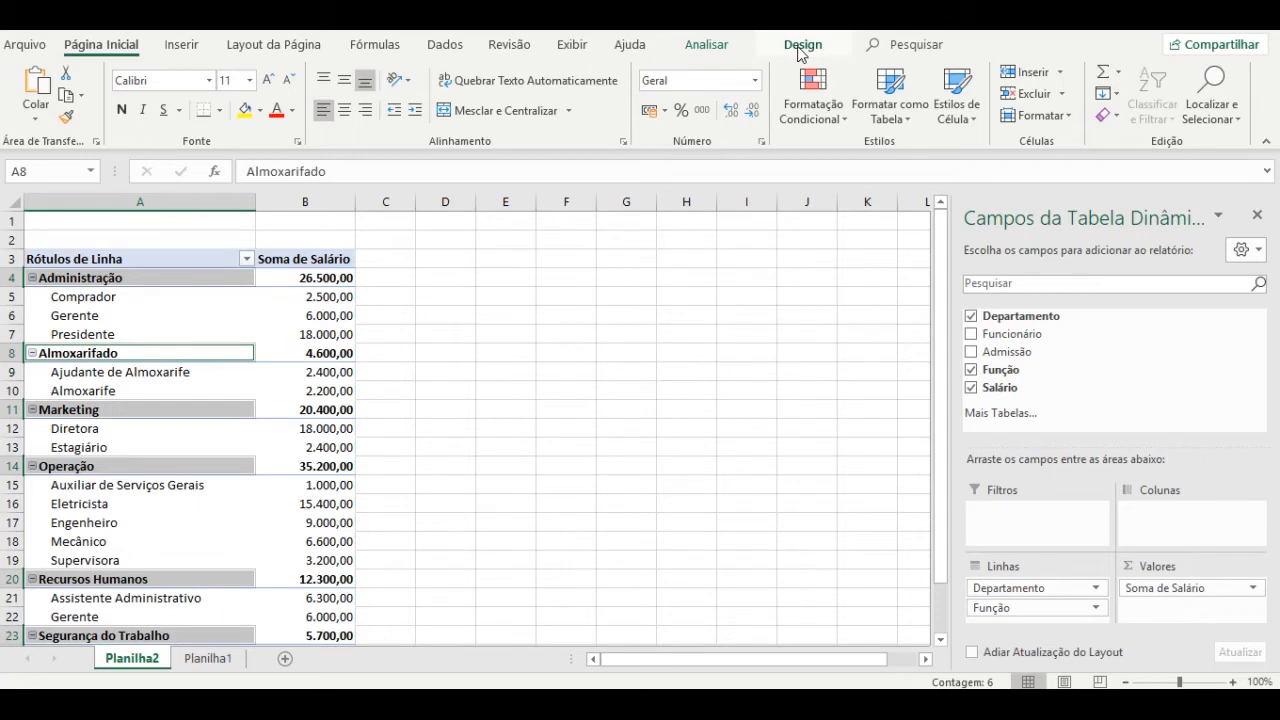
click(802, 45)
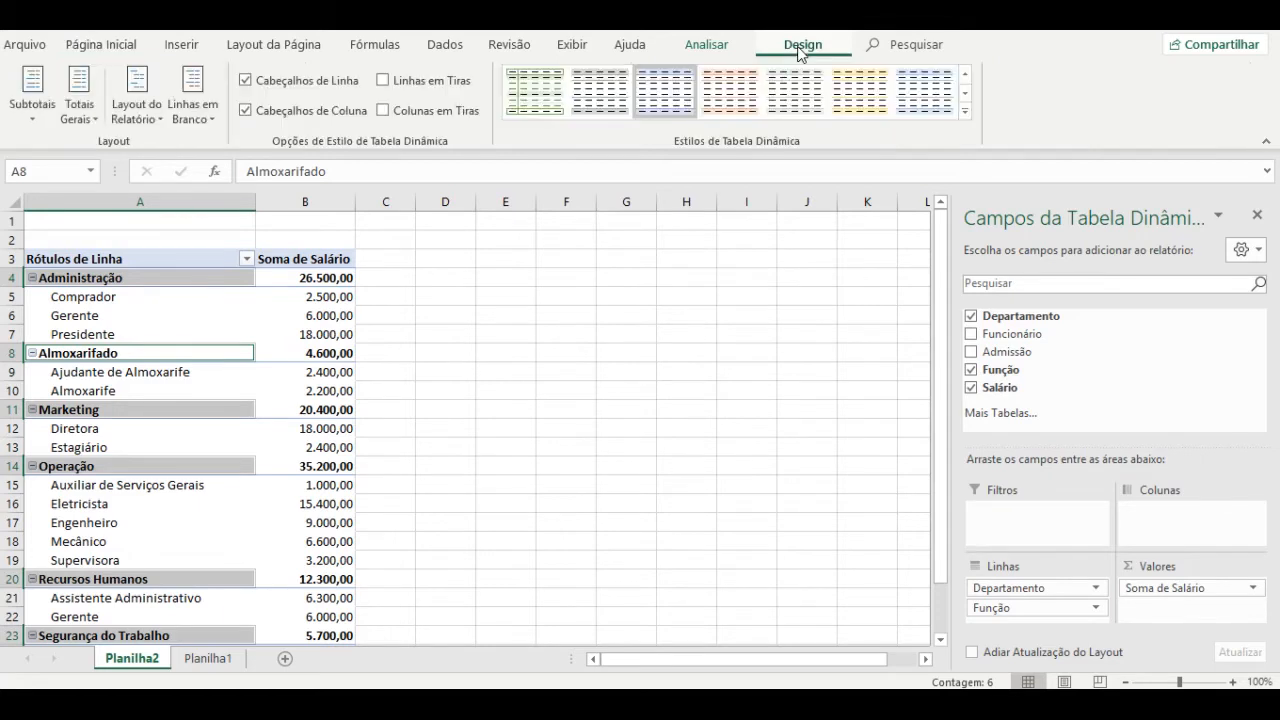
Set the report layout to tabular form and inspect the Departamento and Função cells.
click(145, 114)
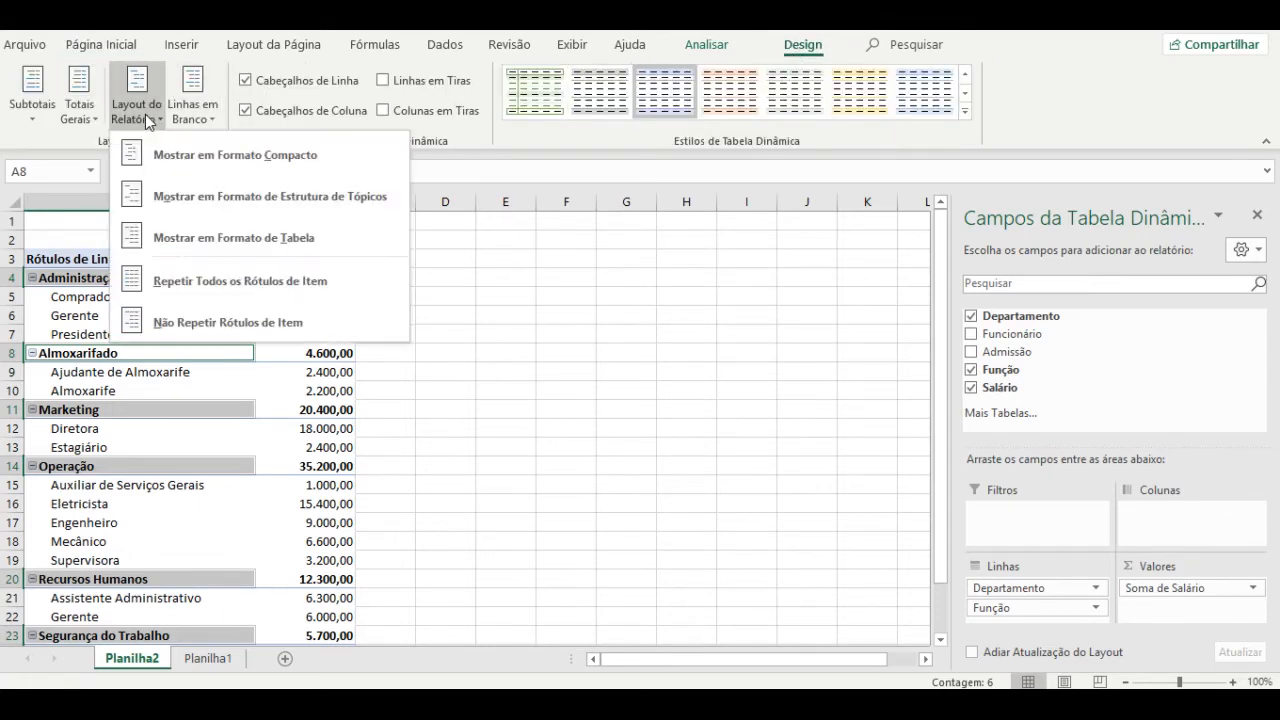
click(222, 254)
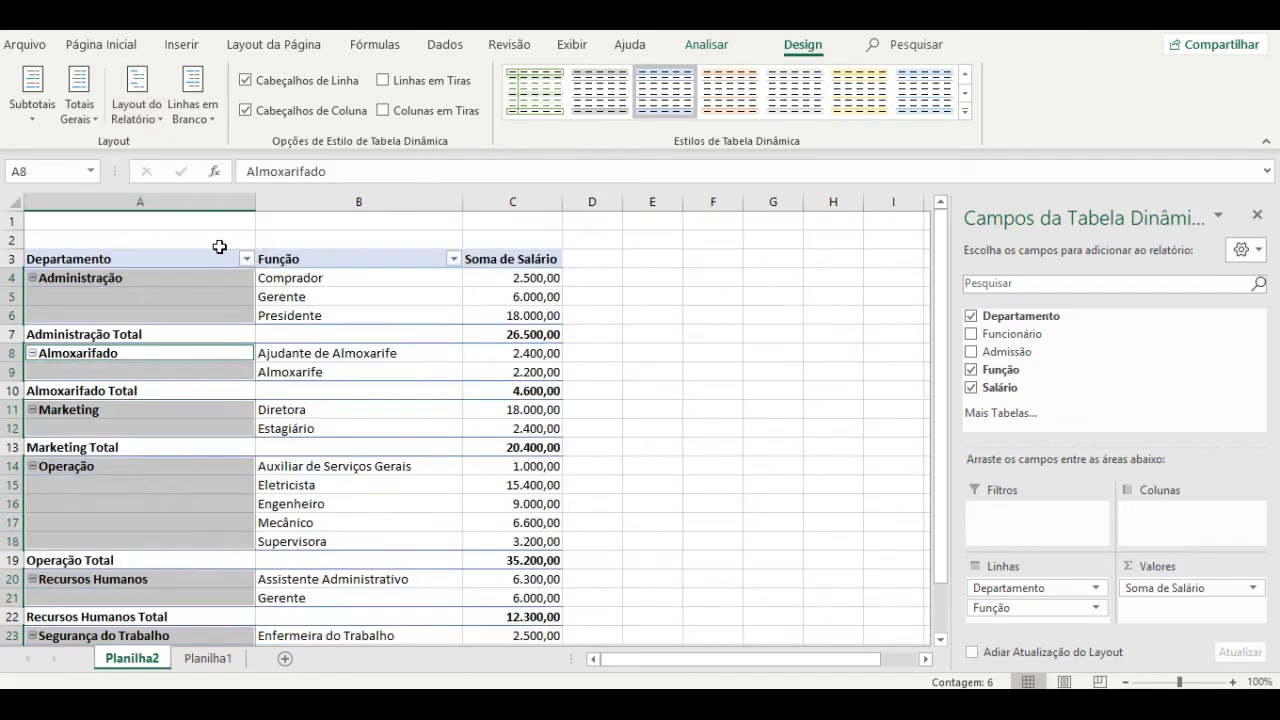
click(324, 450)
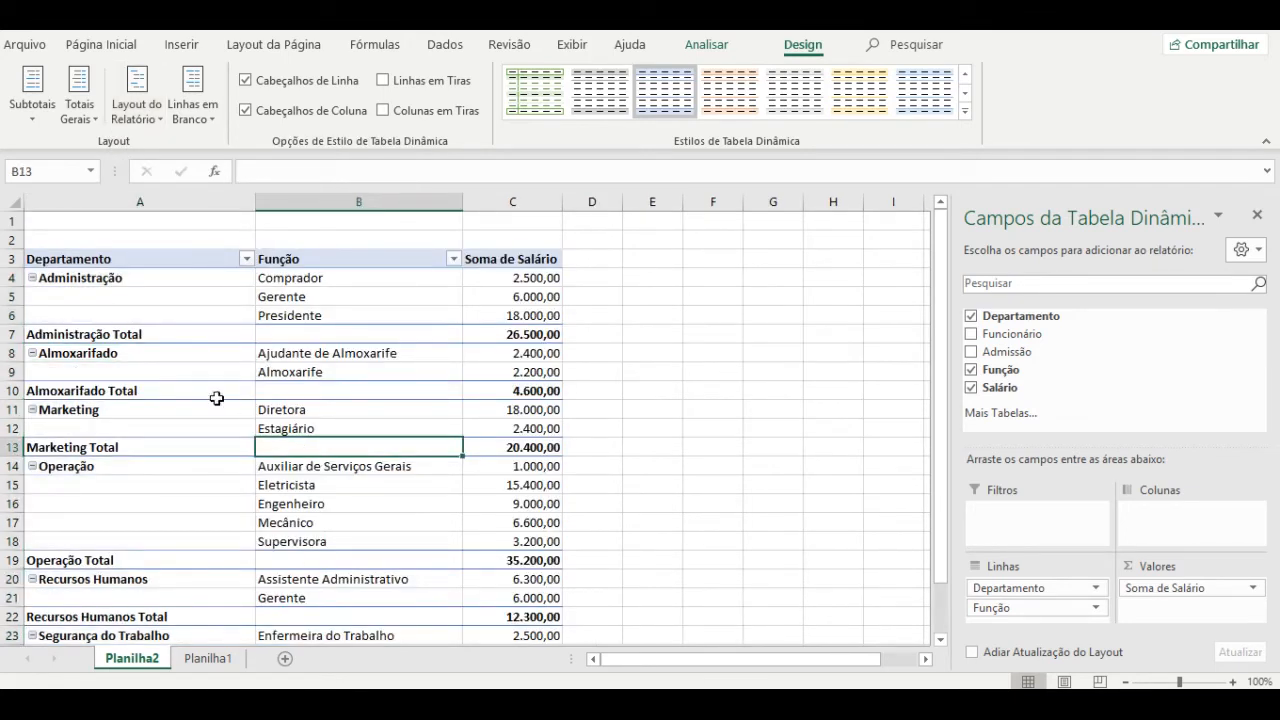
click(113, 282)
click(300, 279)
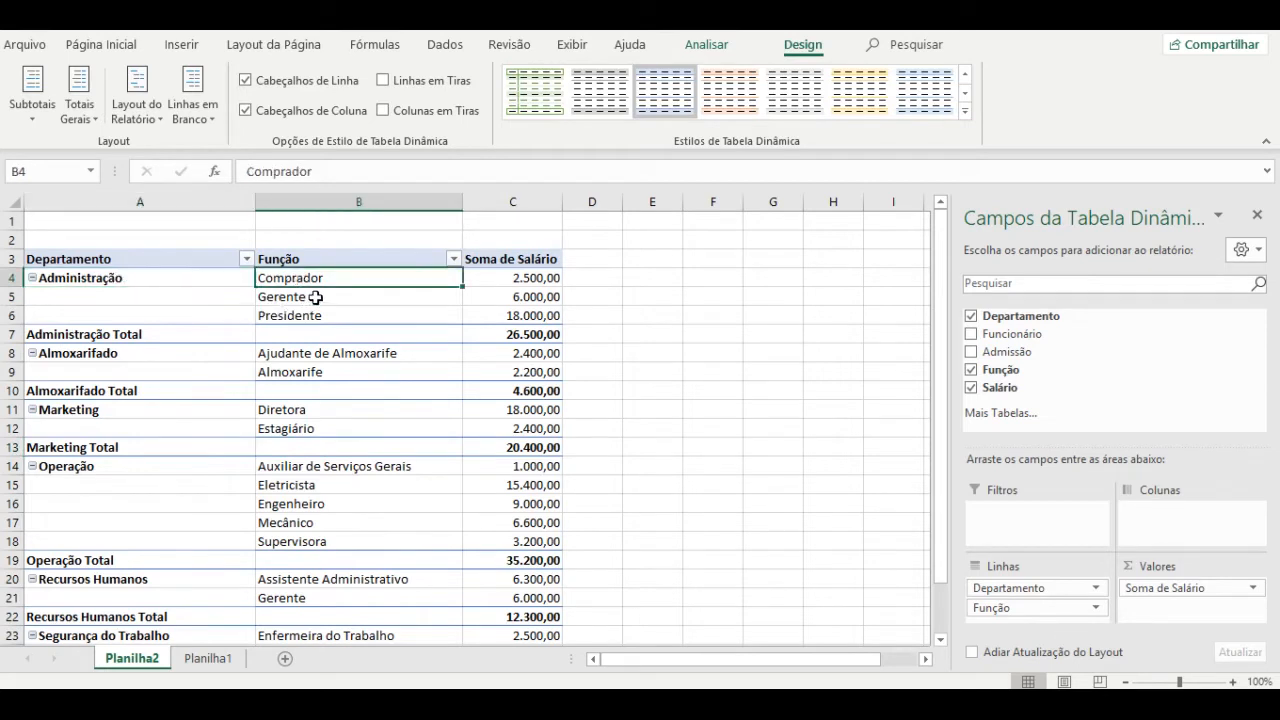
click(310, 298)
click(312, 316)
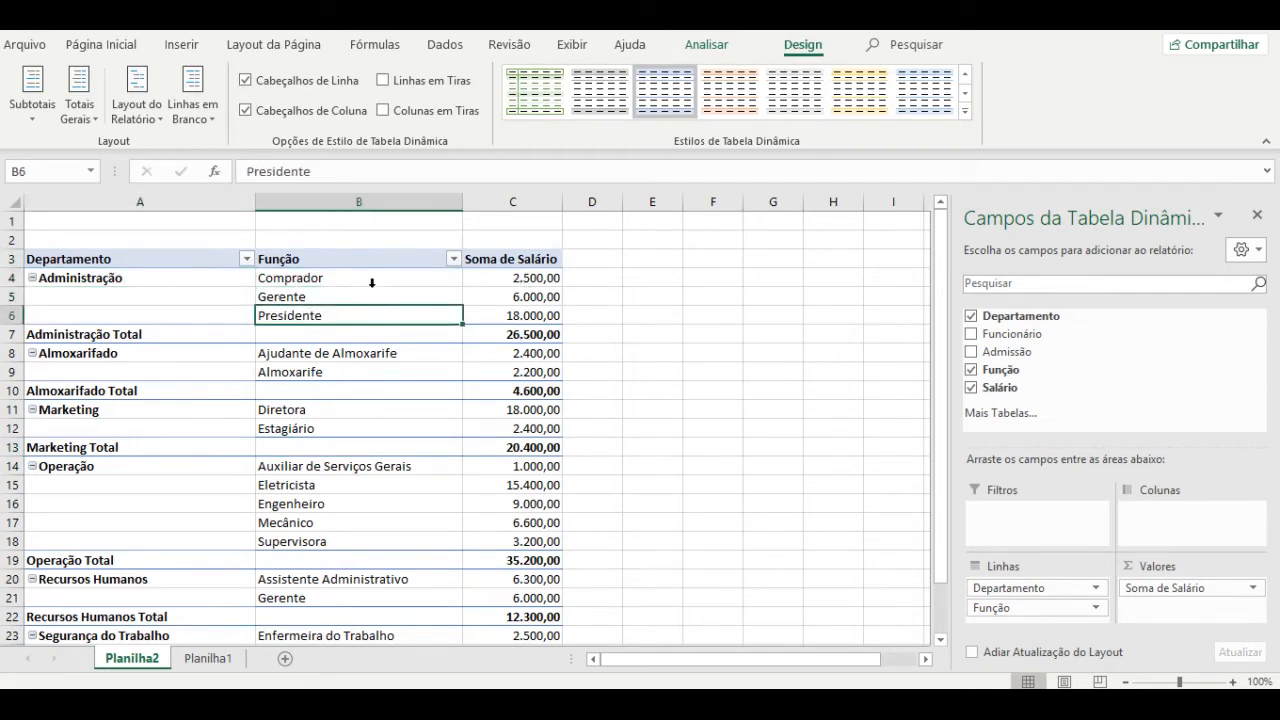
click(186, 277)
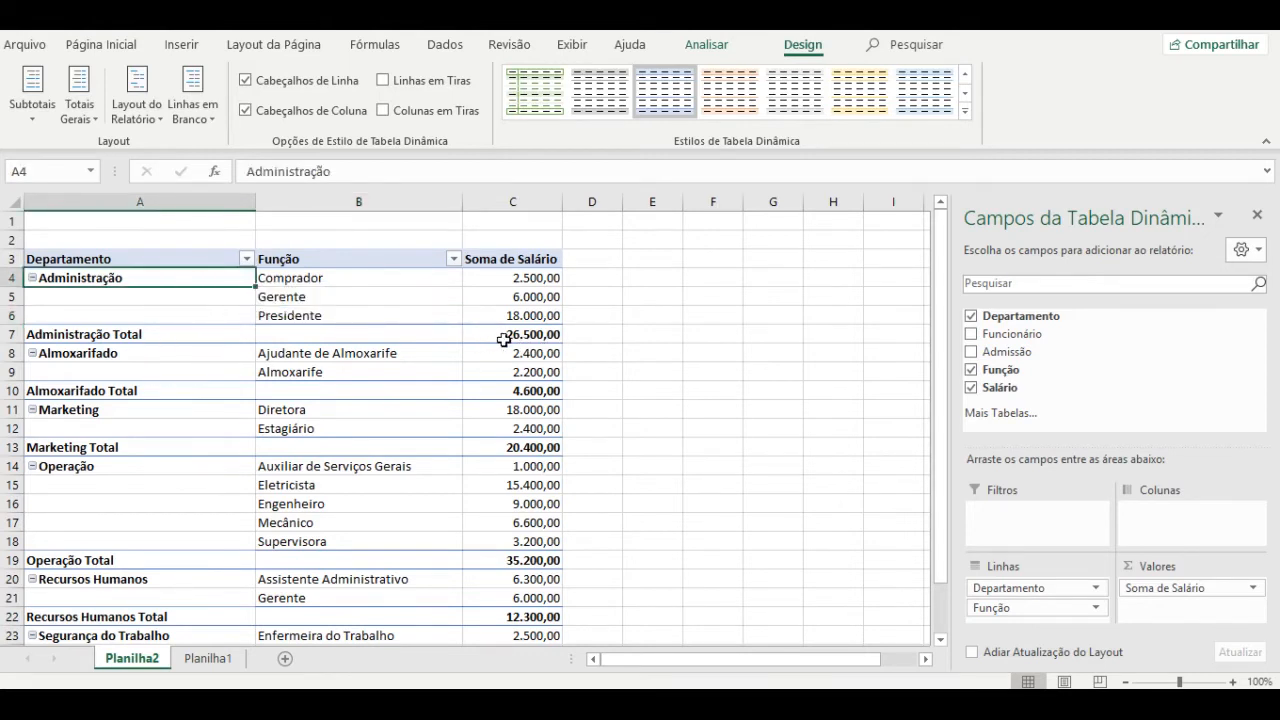
right_click(427, 335)
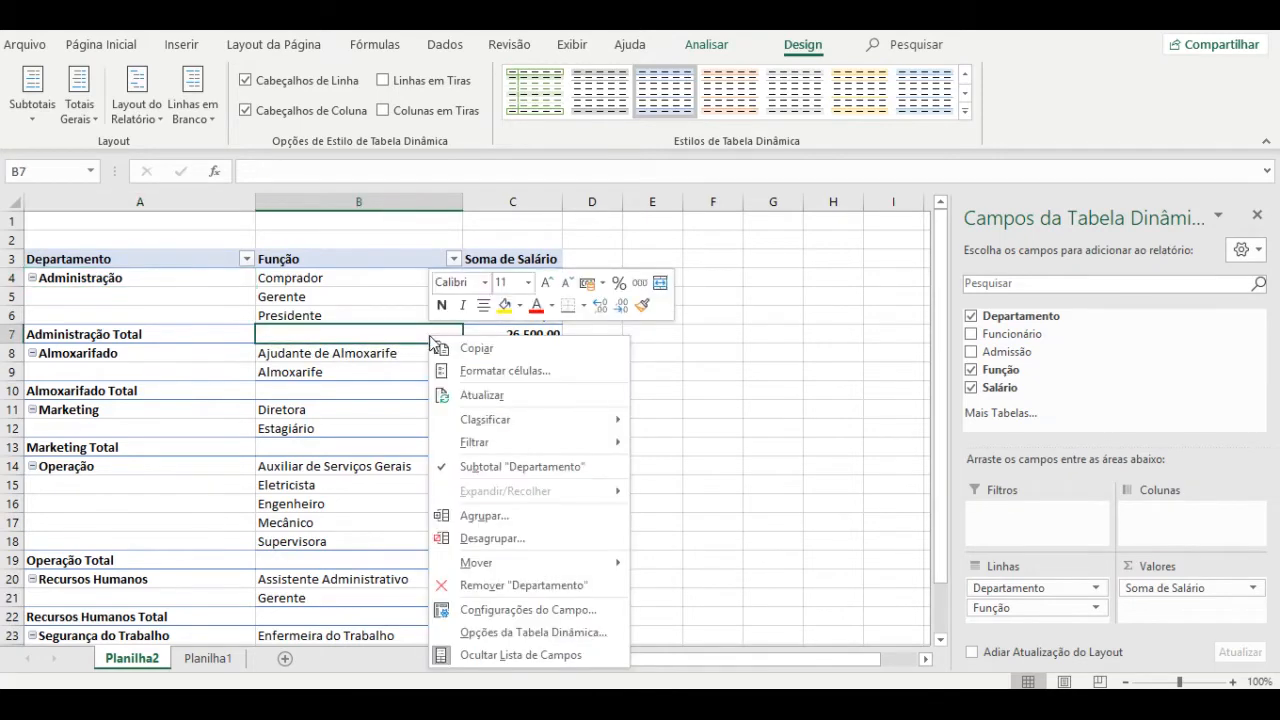
click(502, 466)
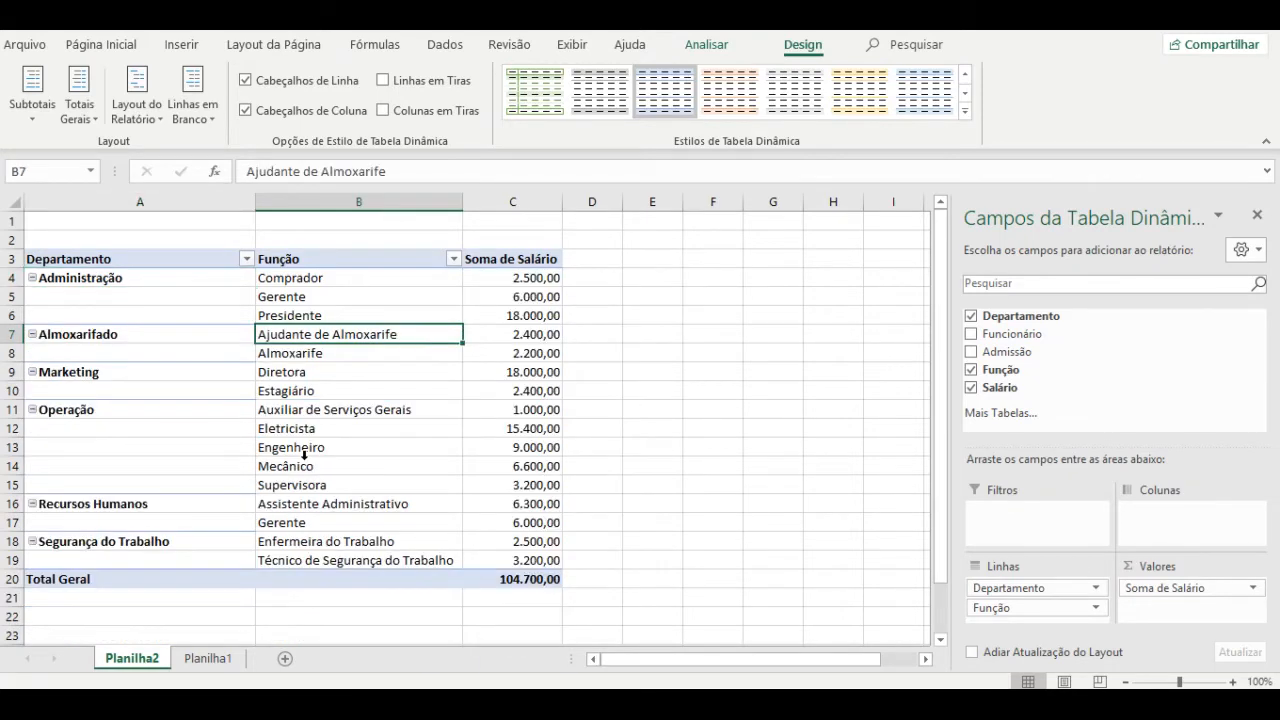
click(179, 285)
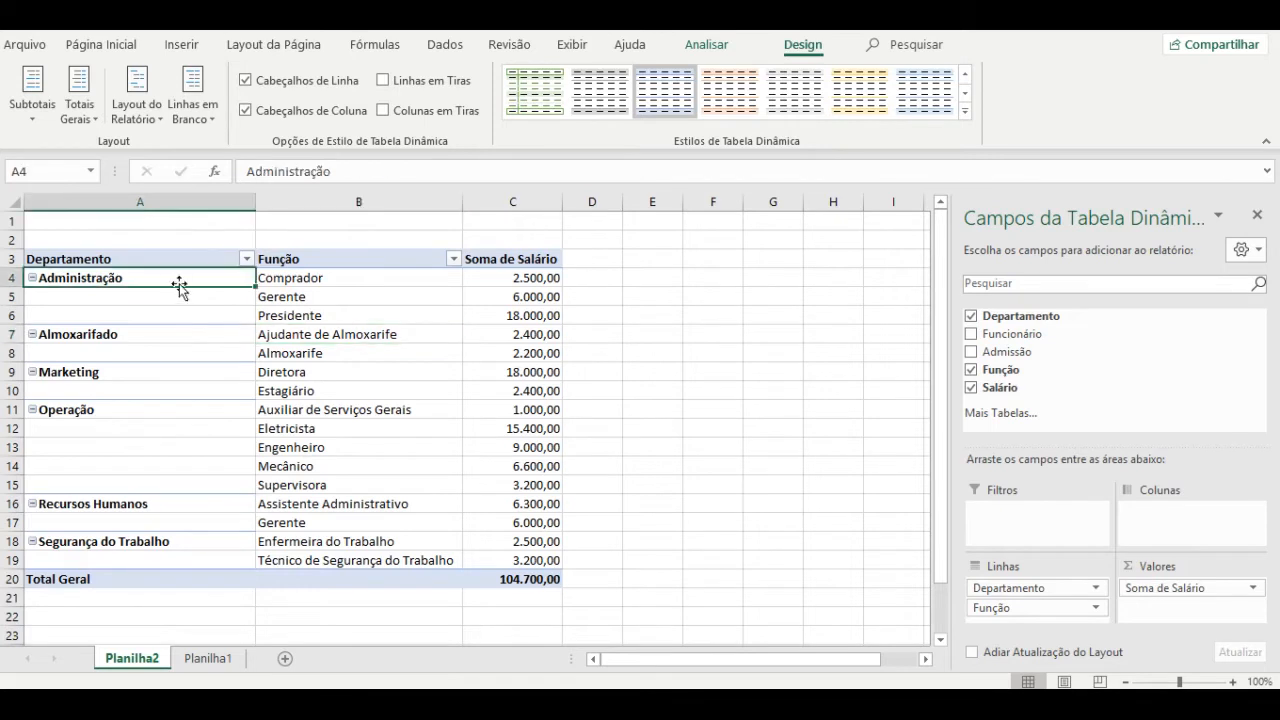
right_click(179, 286)
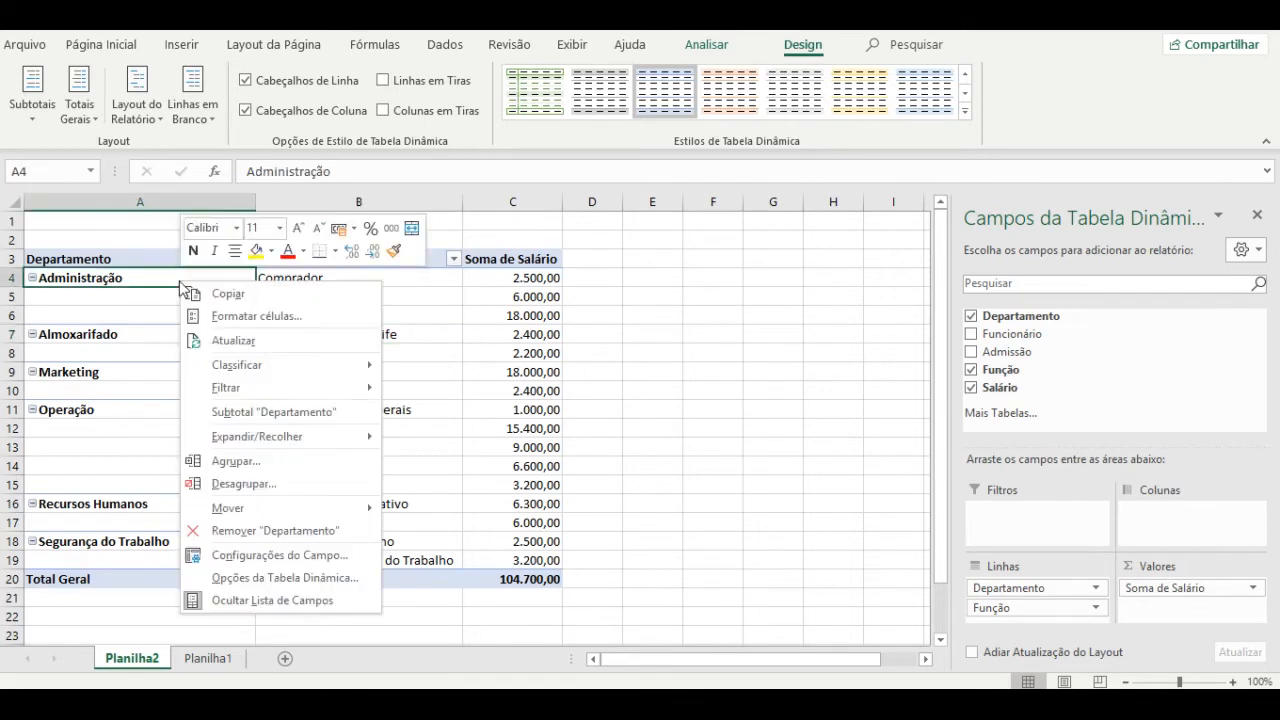
click(235, 409)
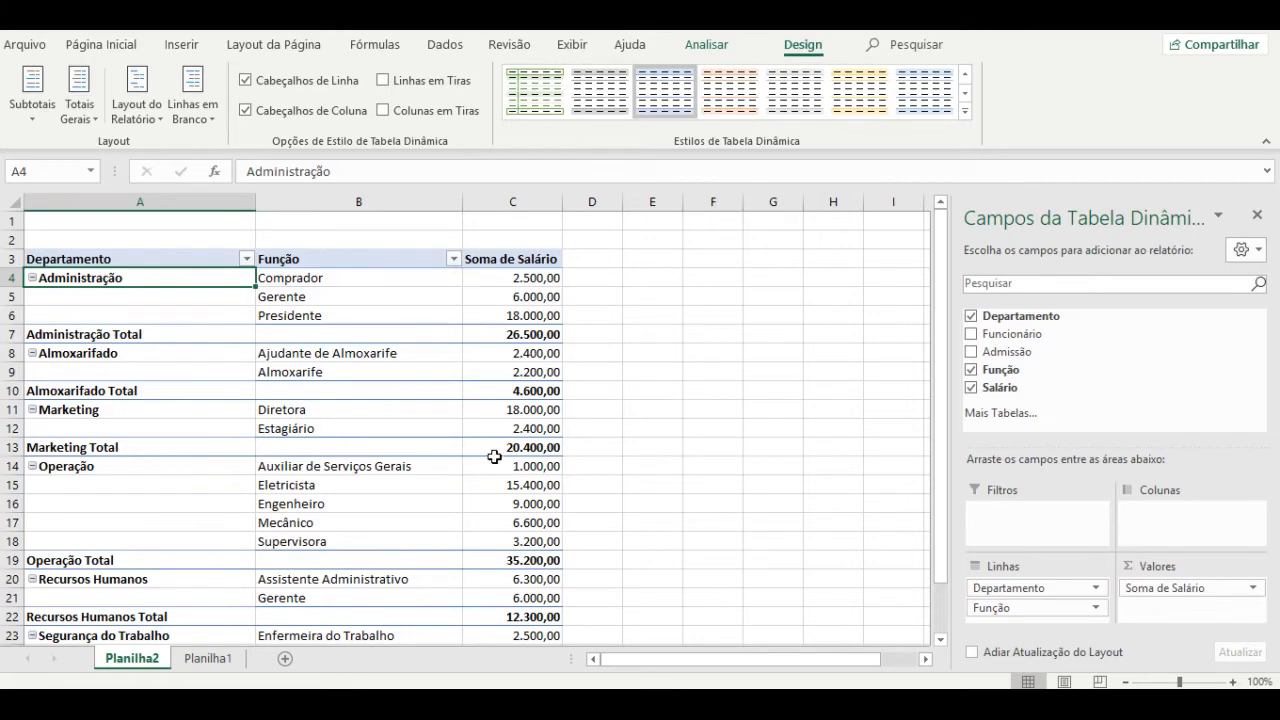
Uncheck Linhas de Grade on the Exibir tab and click an empty cell to view the result.
click(571, 45)
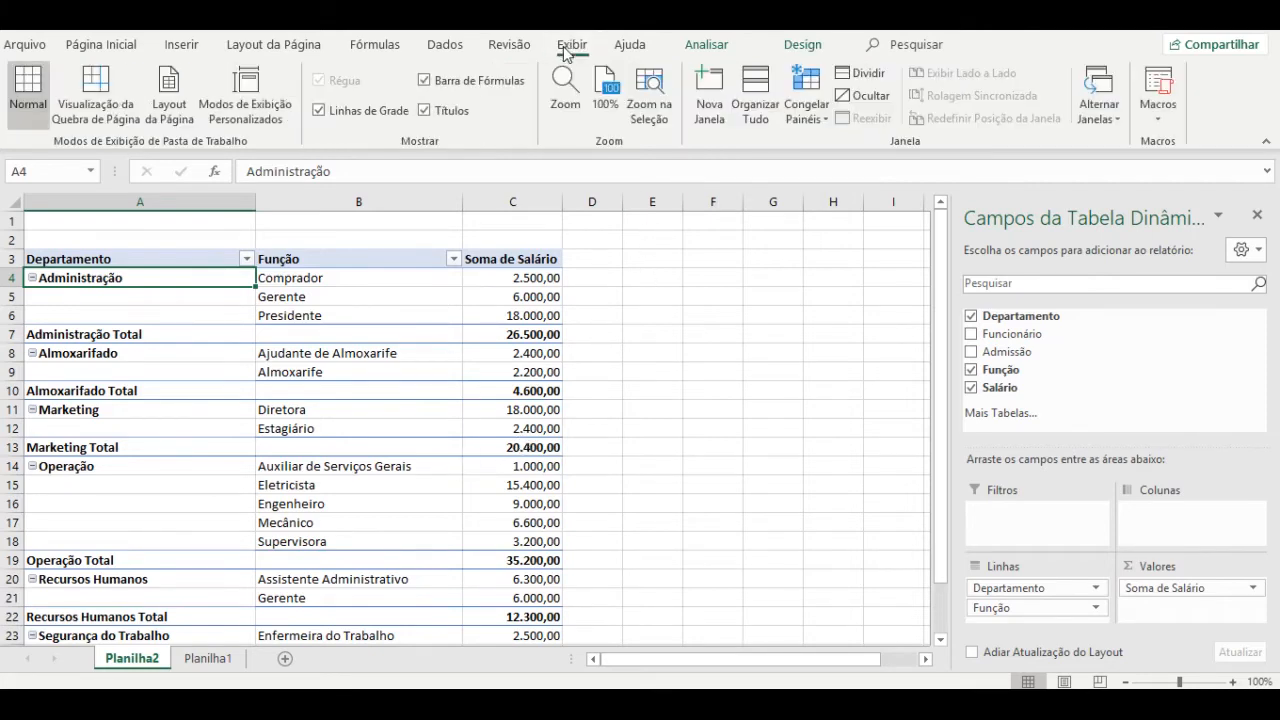
click(320, 112)
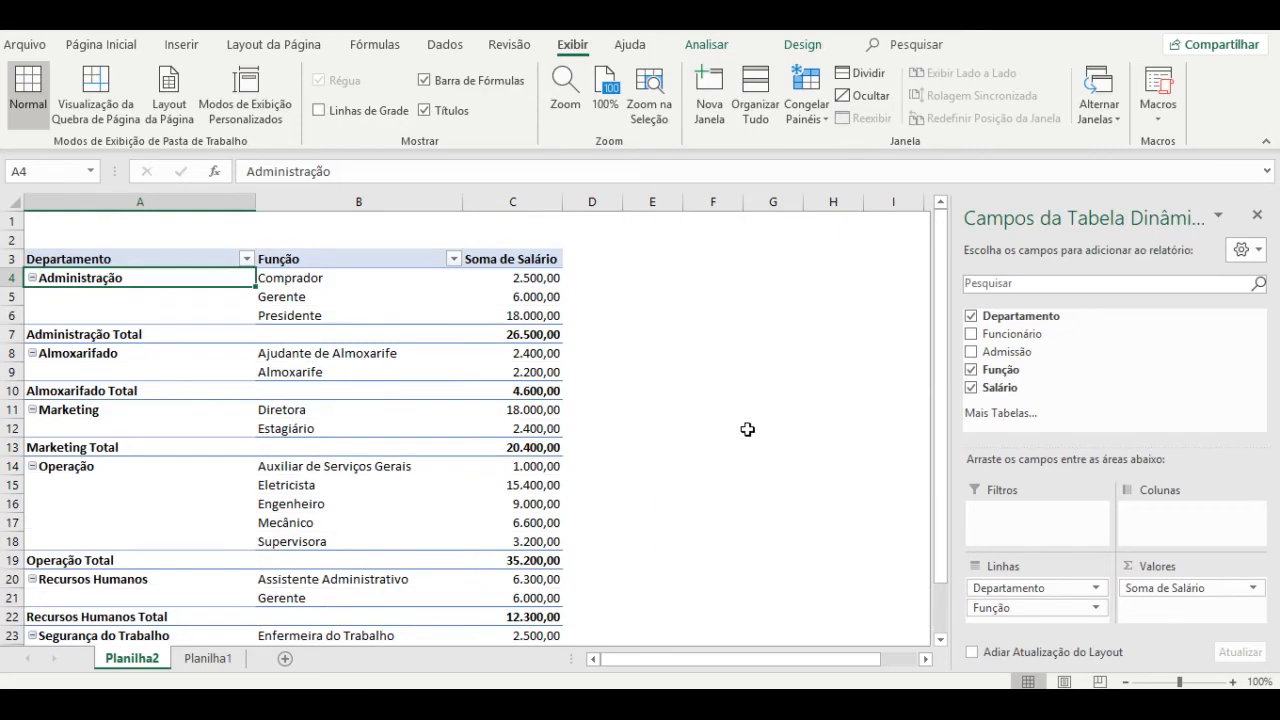
click(688, 411)
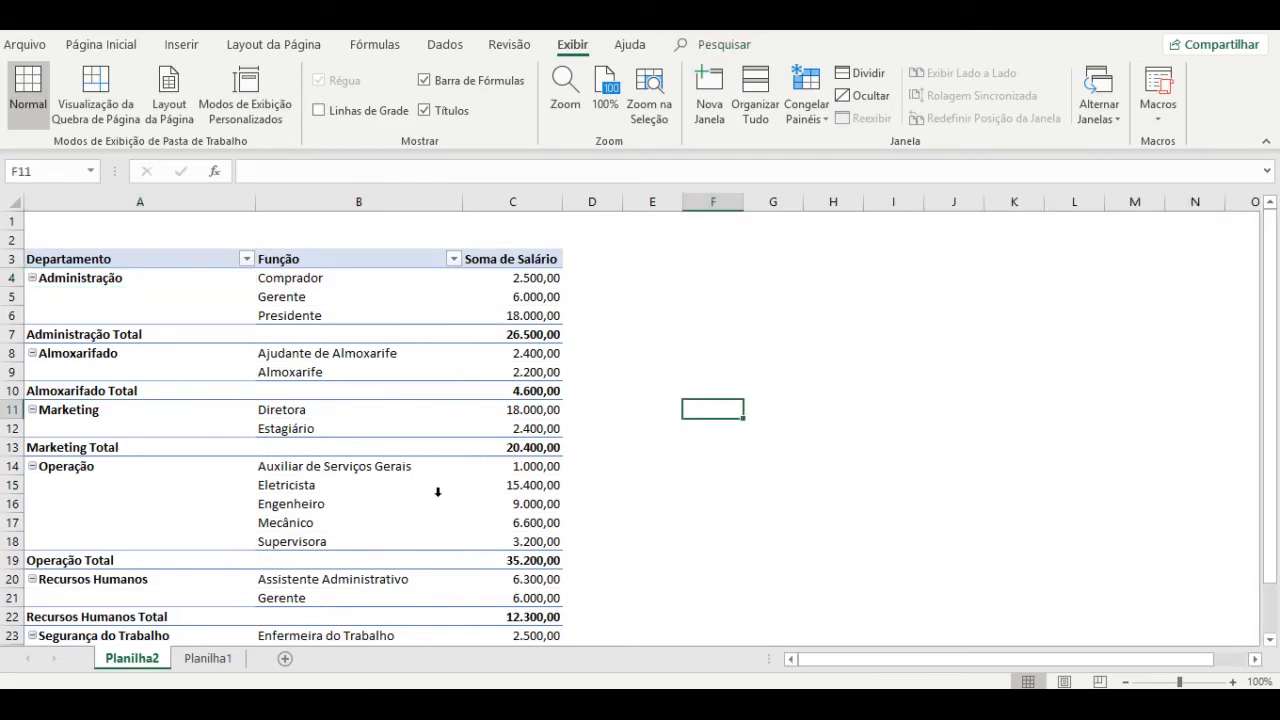
click(347, 417)
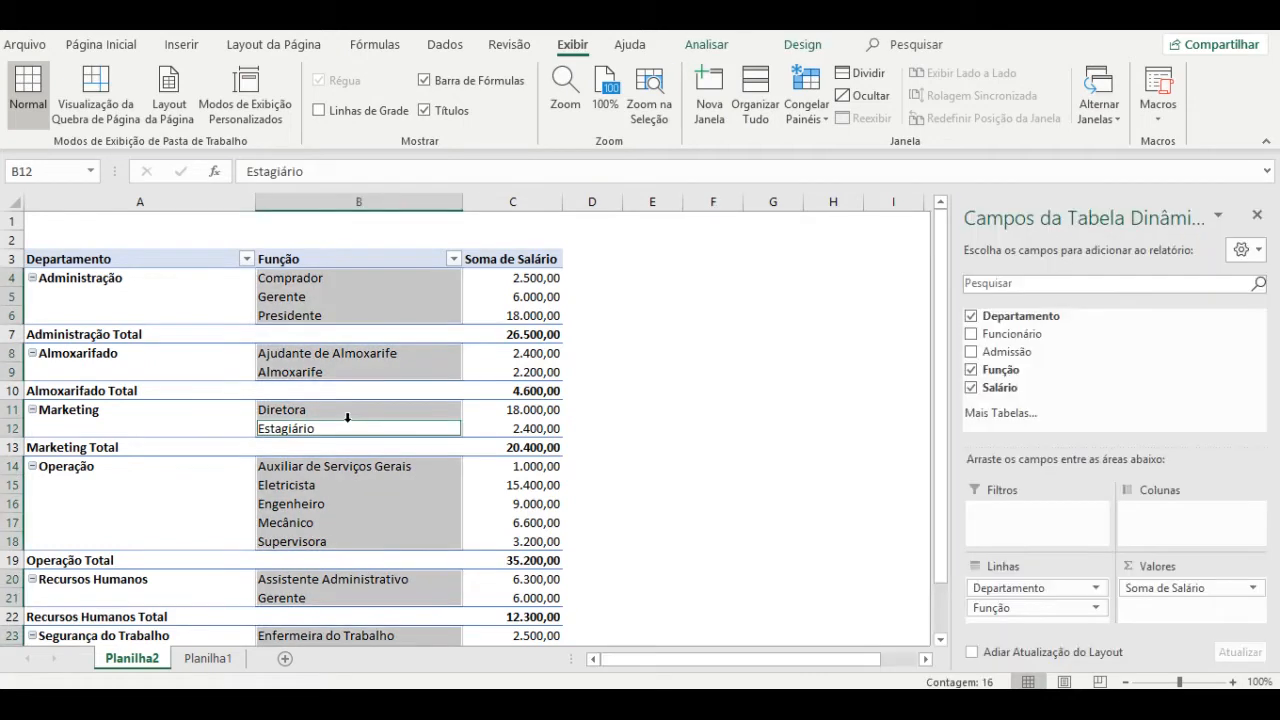
click(668, 427)
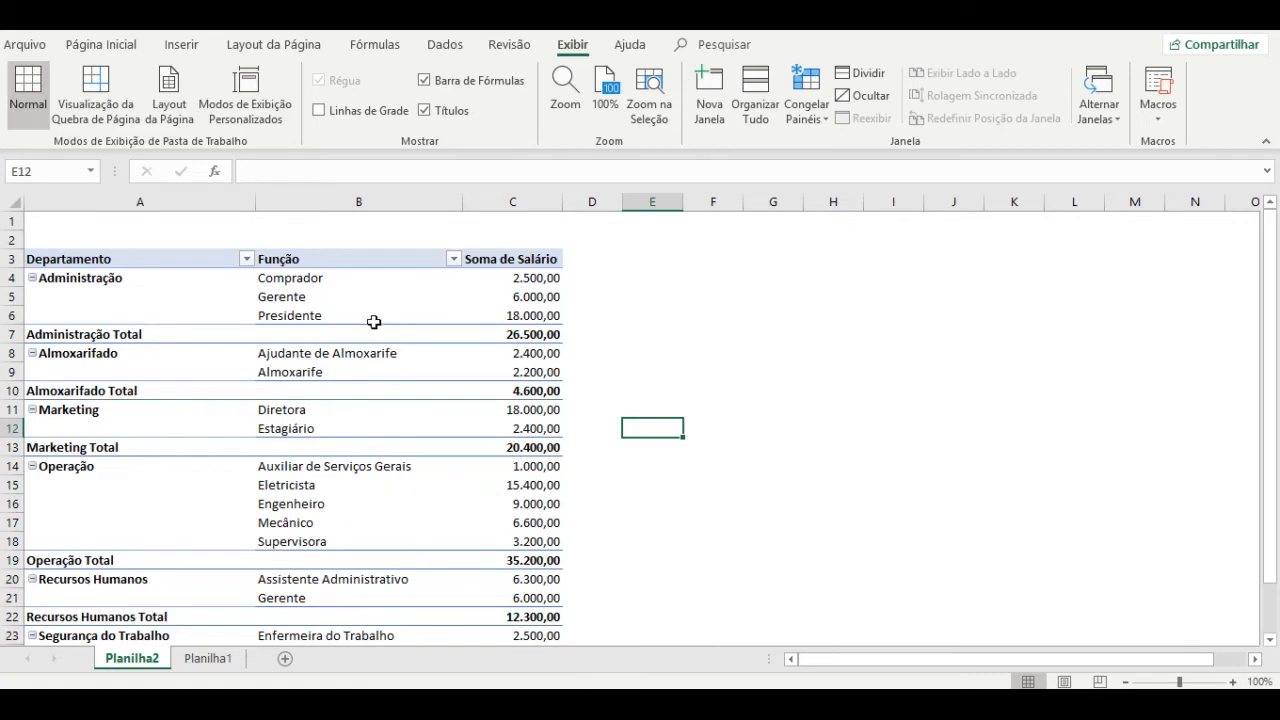
click(218, 662)
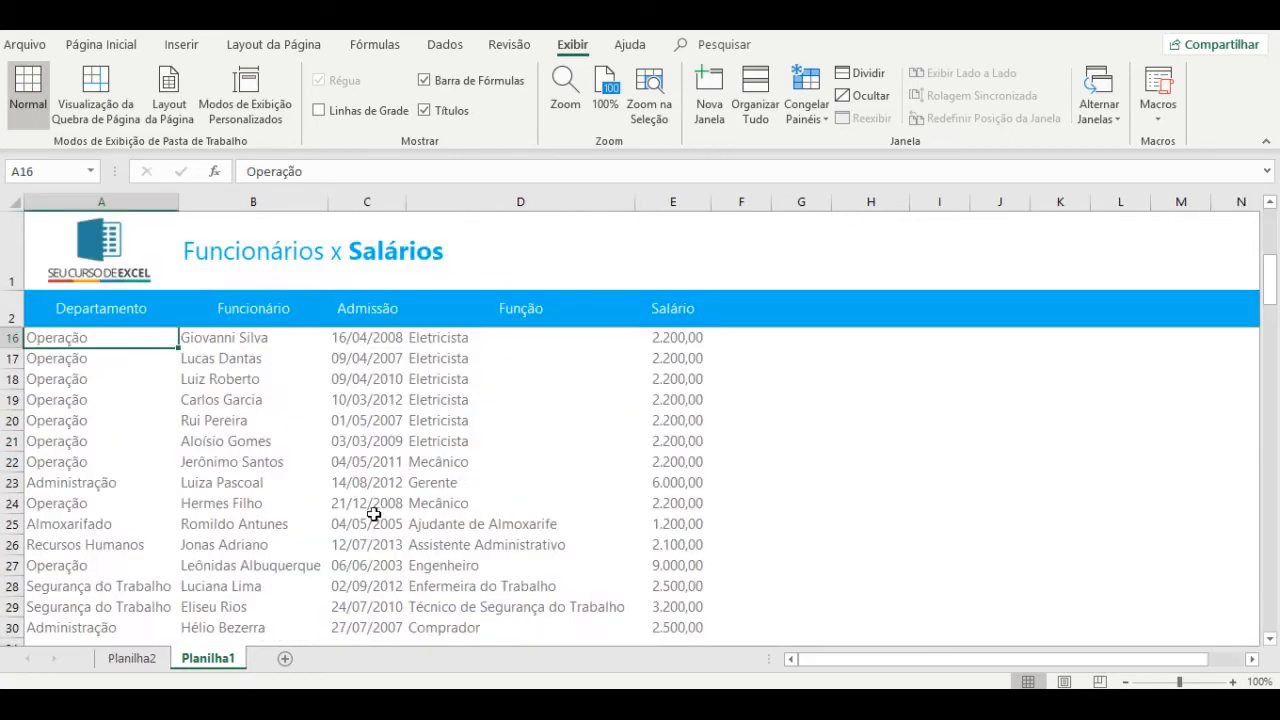
click(134, 658)
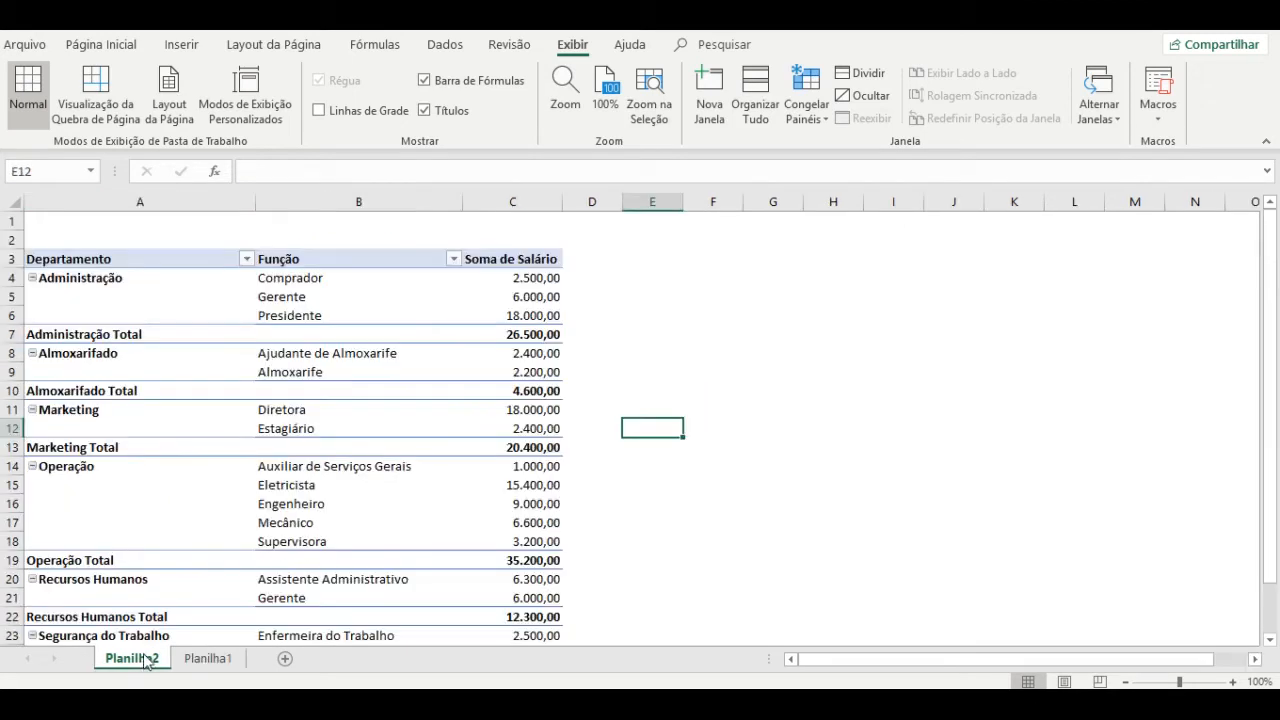
right_click(320, 349)
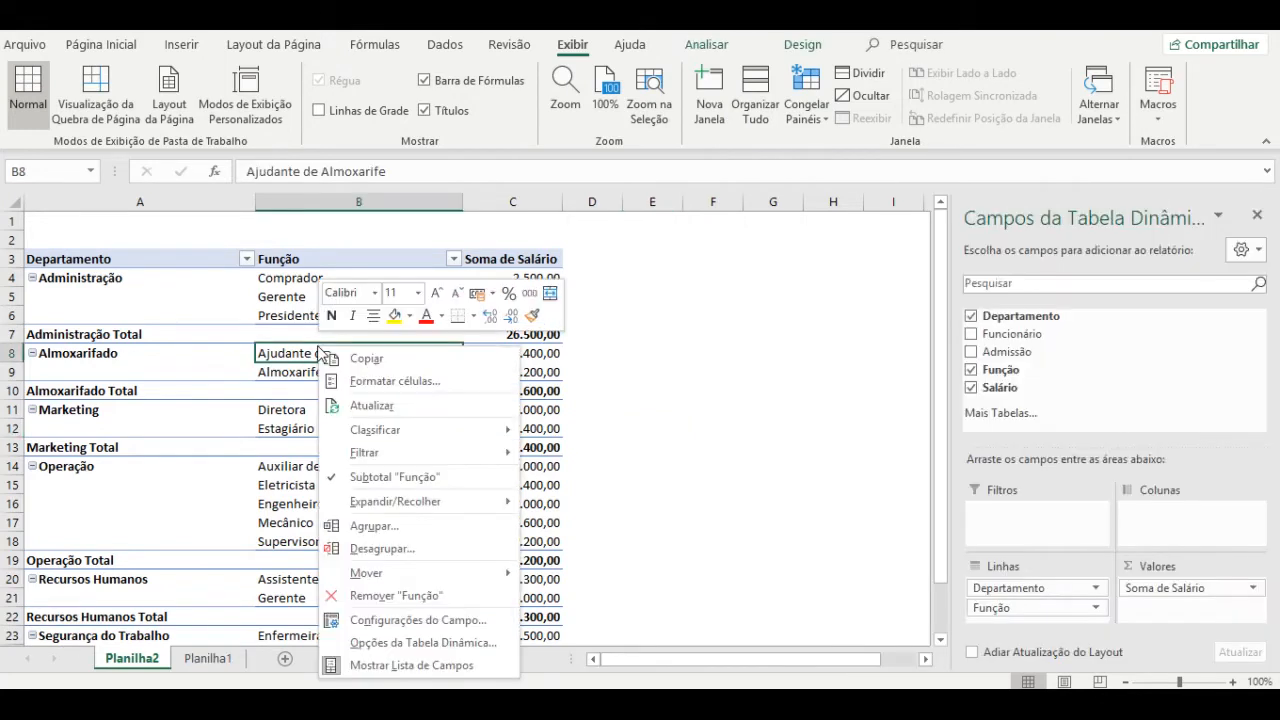
click(371, 407)
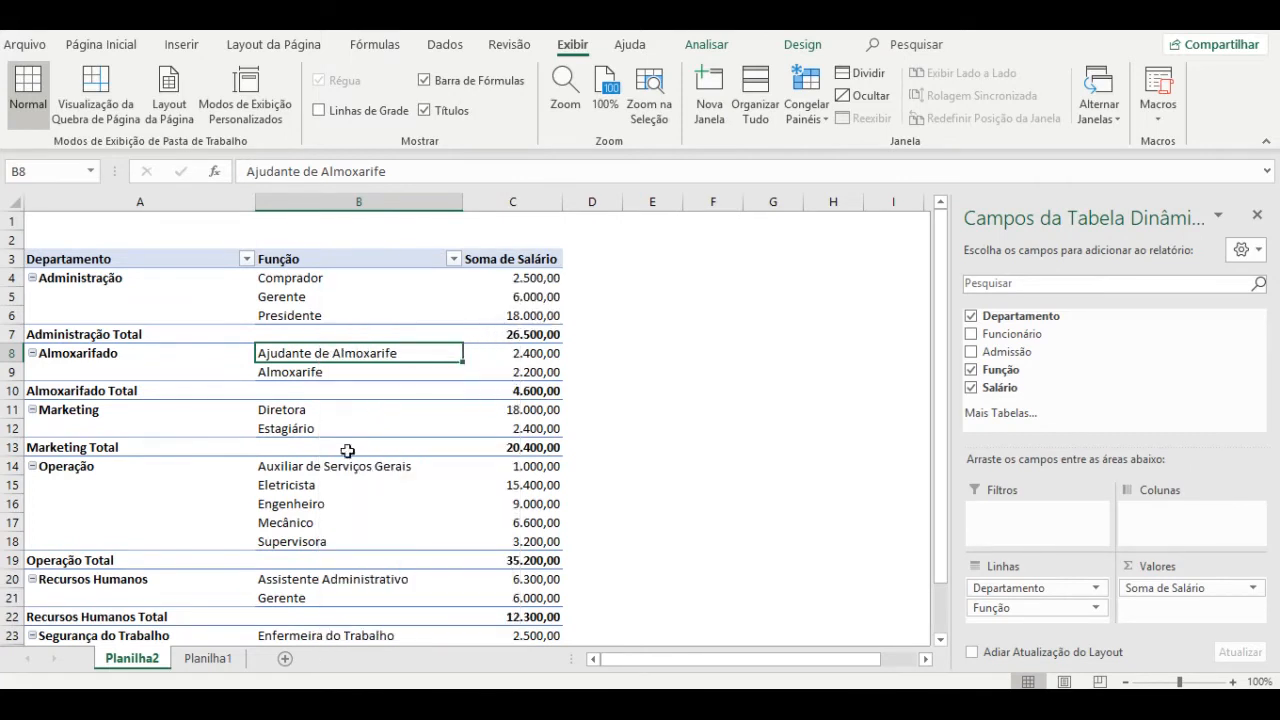
Enter 25000 as the Diretora's salary in E3 on Planilha1, then go to Planilha2.
click(220, 656)
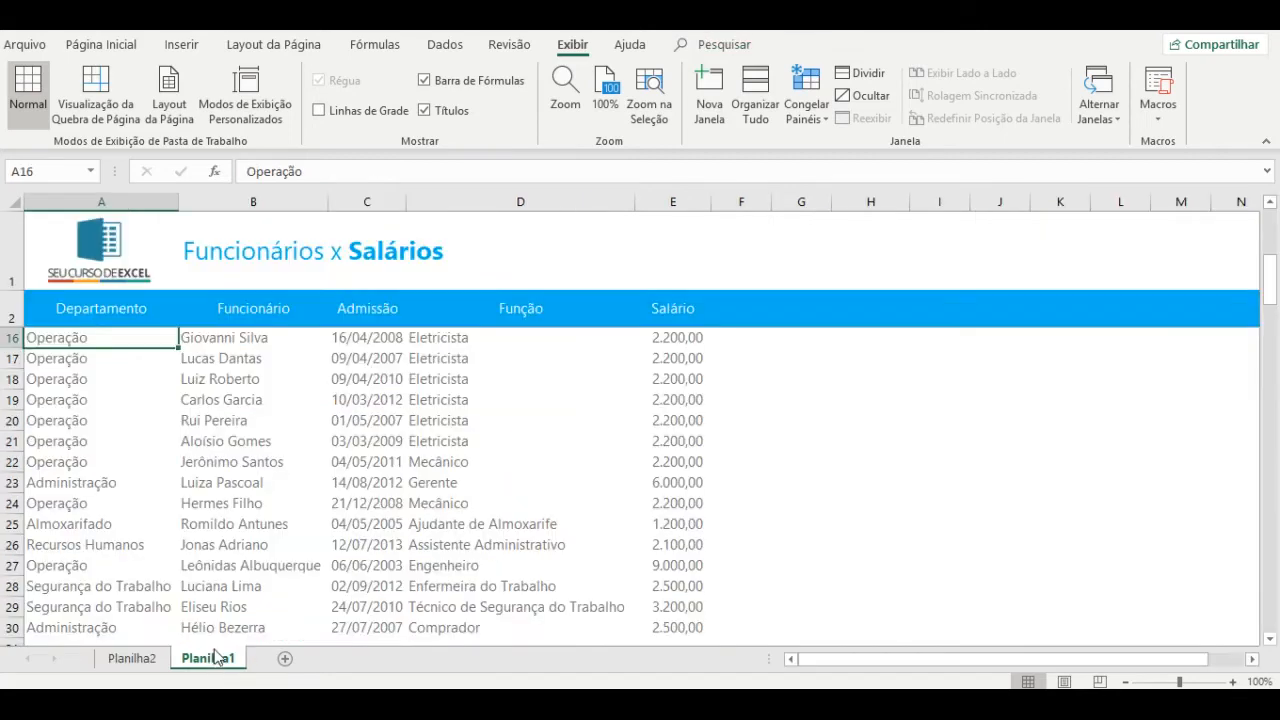
click(236, 337)
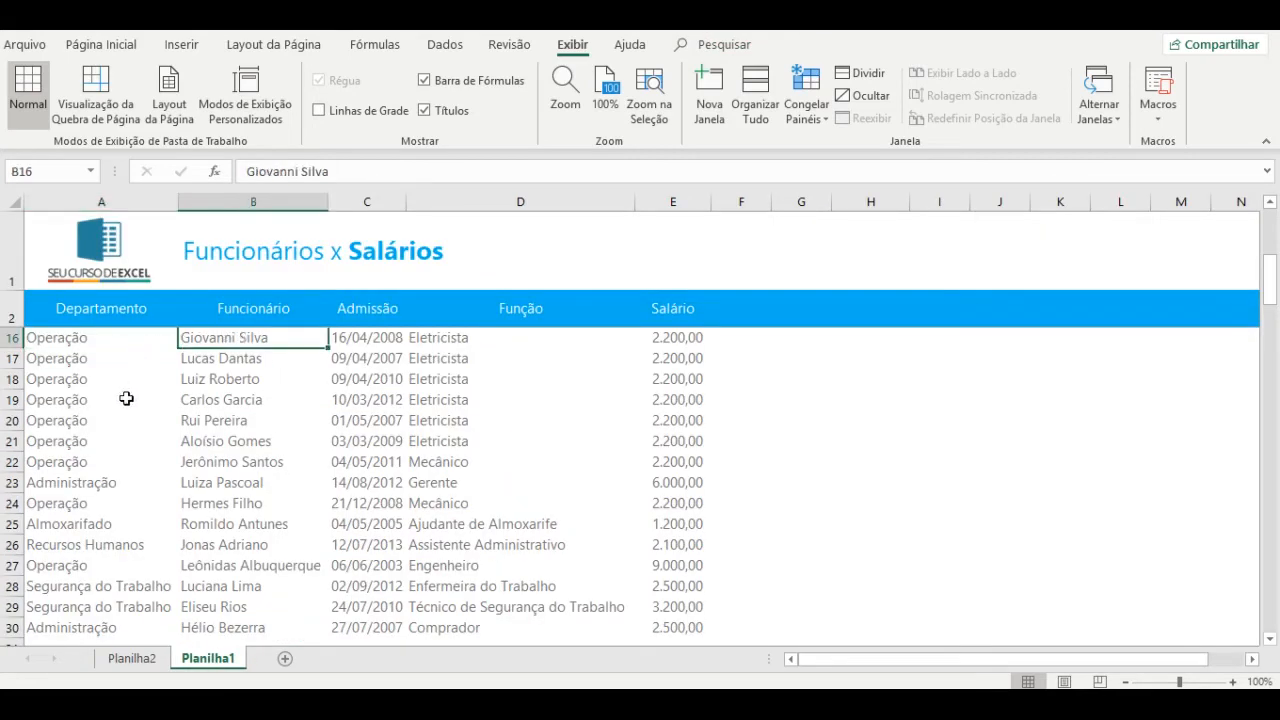
click(103, 483)
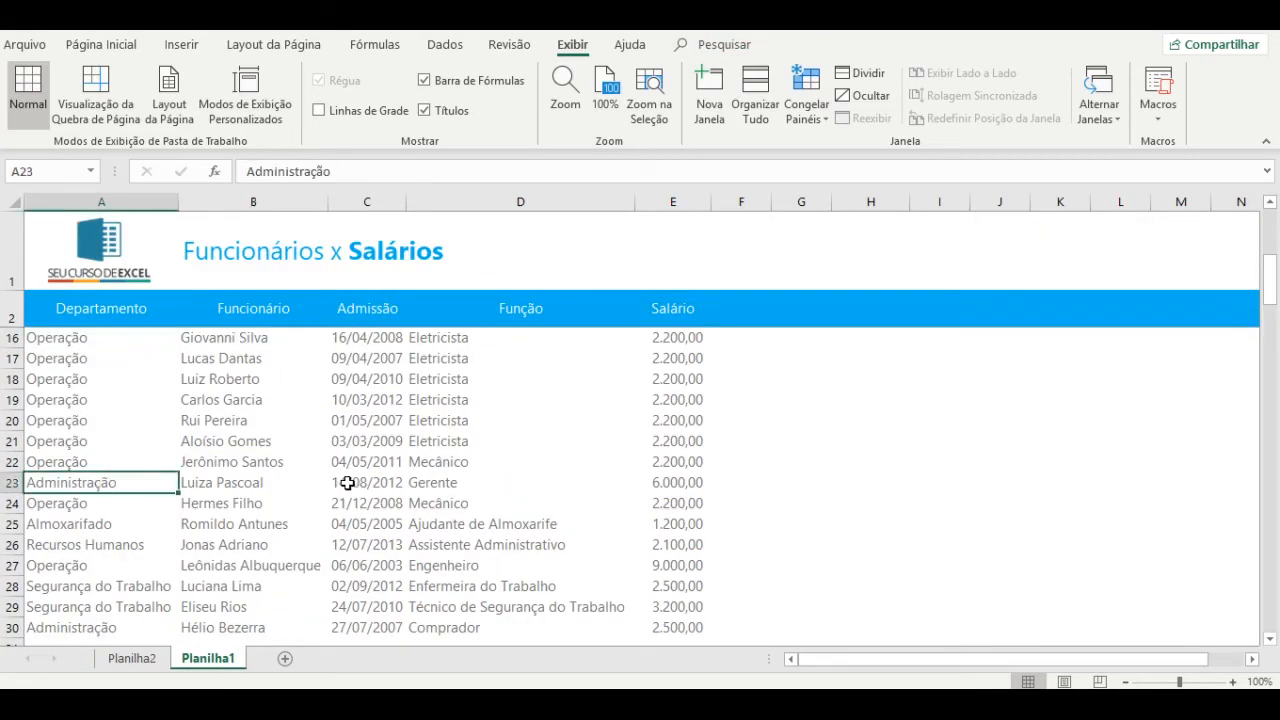
scroll(360, 502, down, 1)
scroll(360, 502, up, 6)
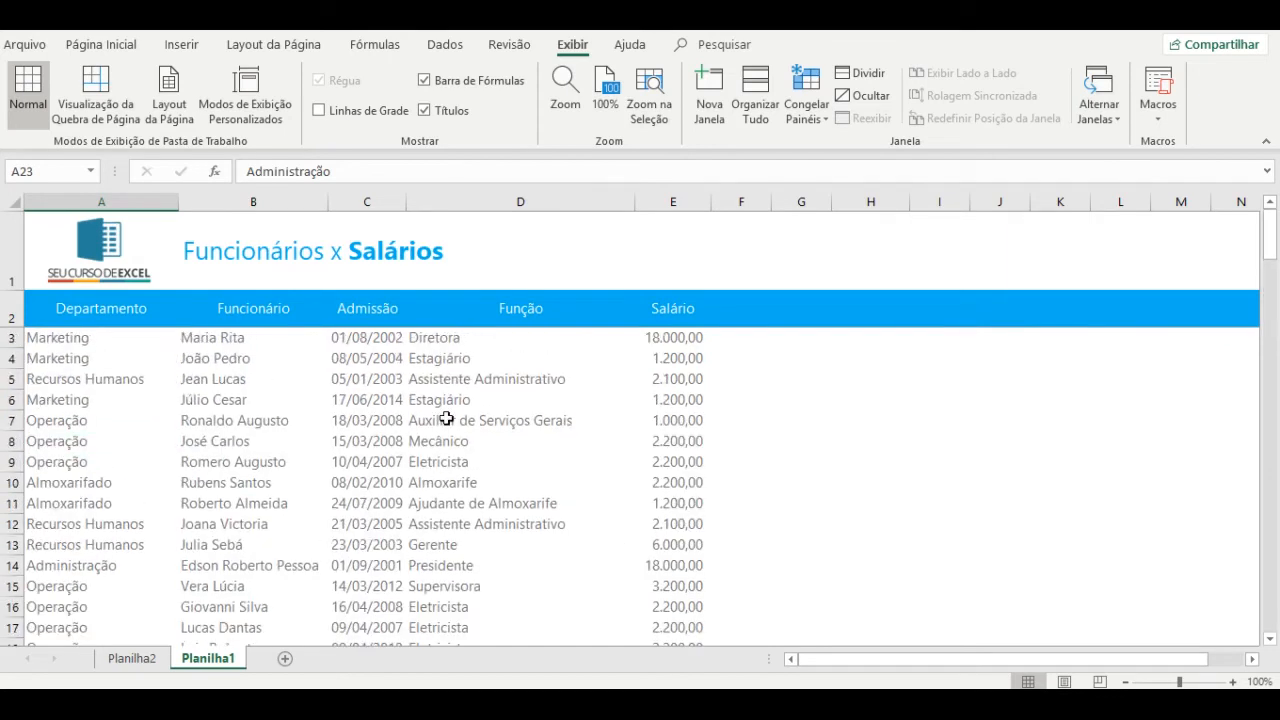
click(466, 337)
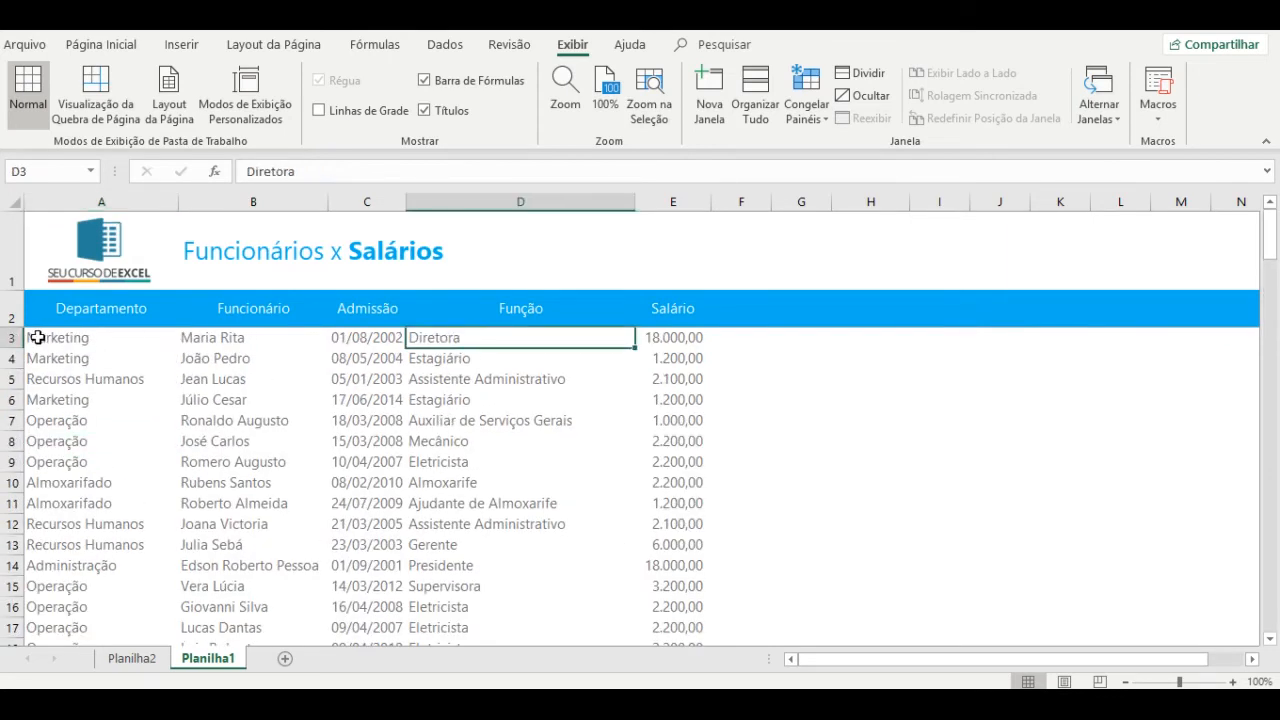
click(698, 339)
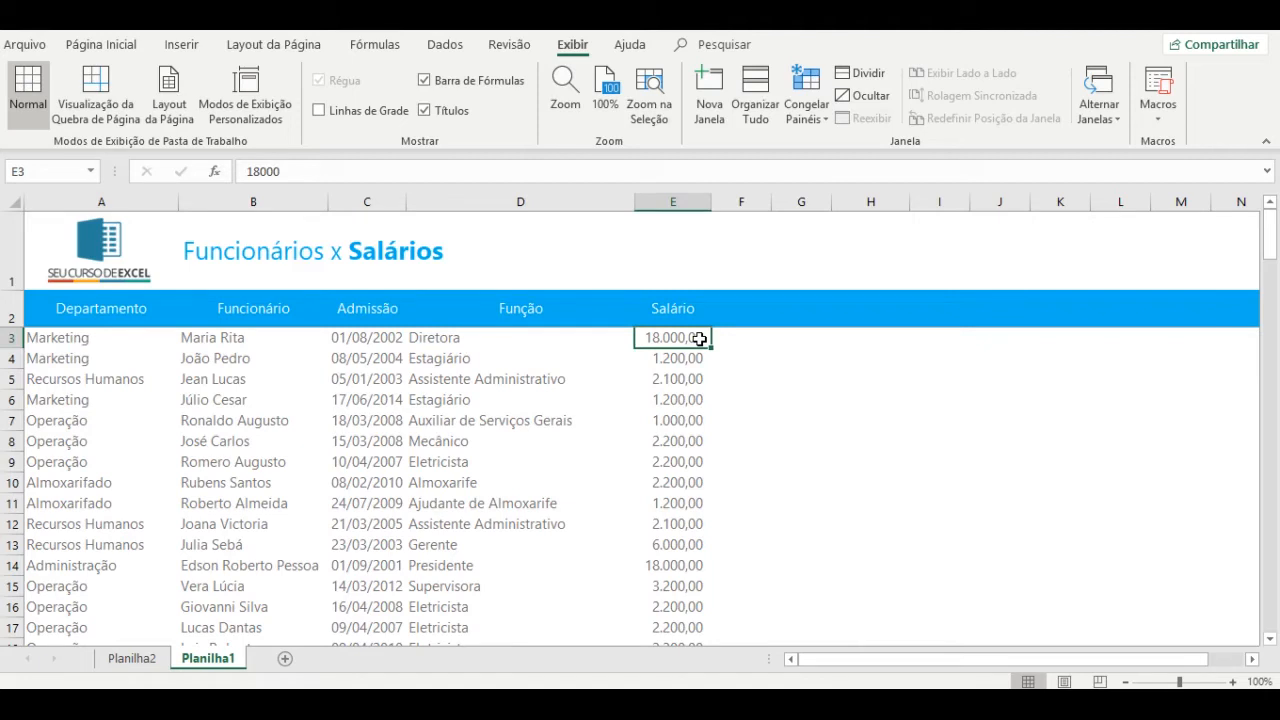
text(250000)
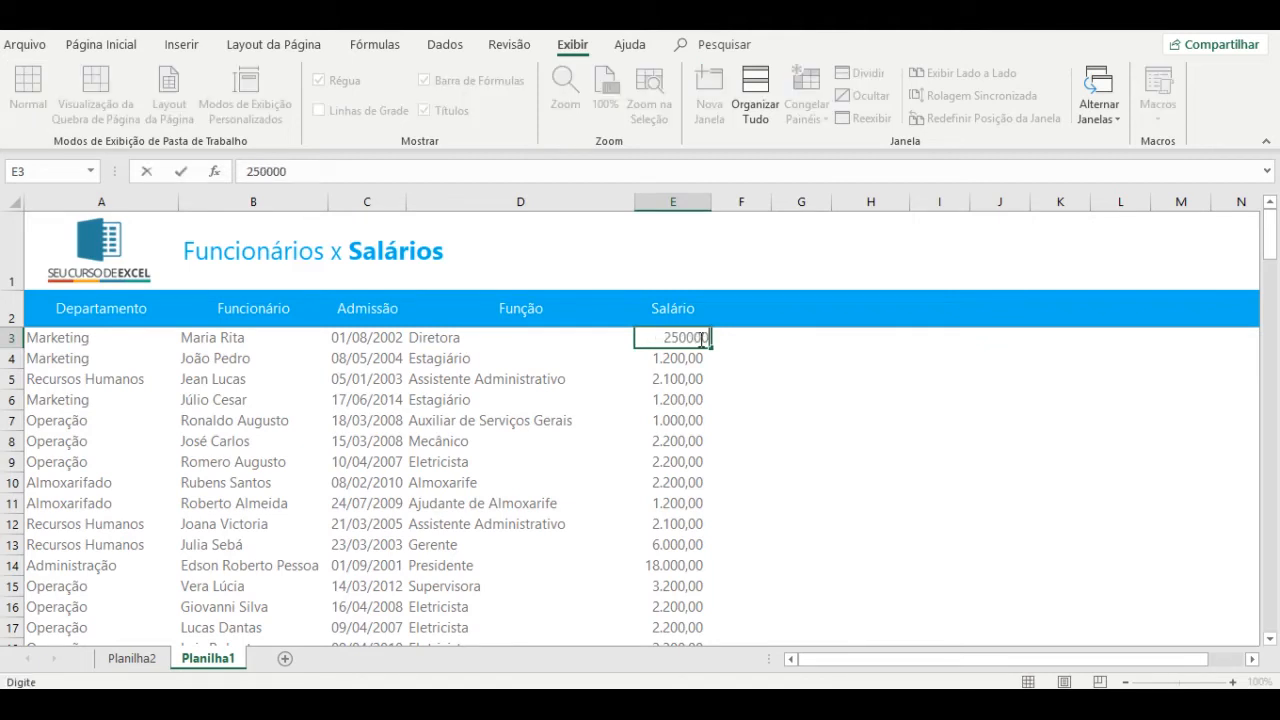
key(Return)
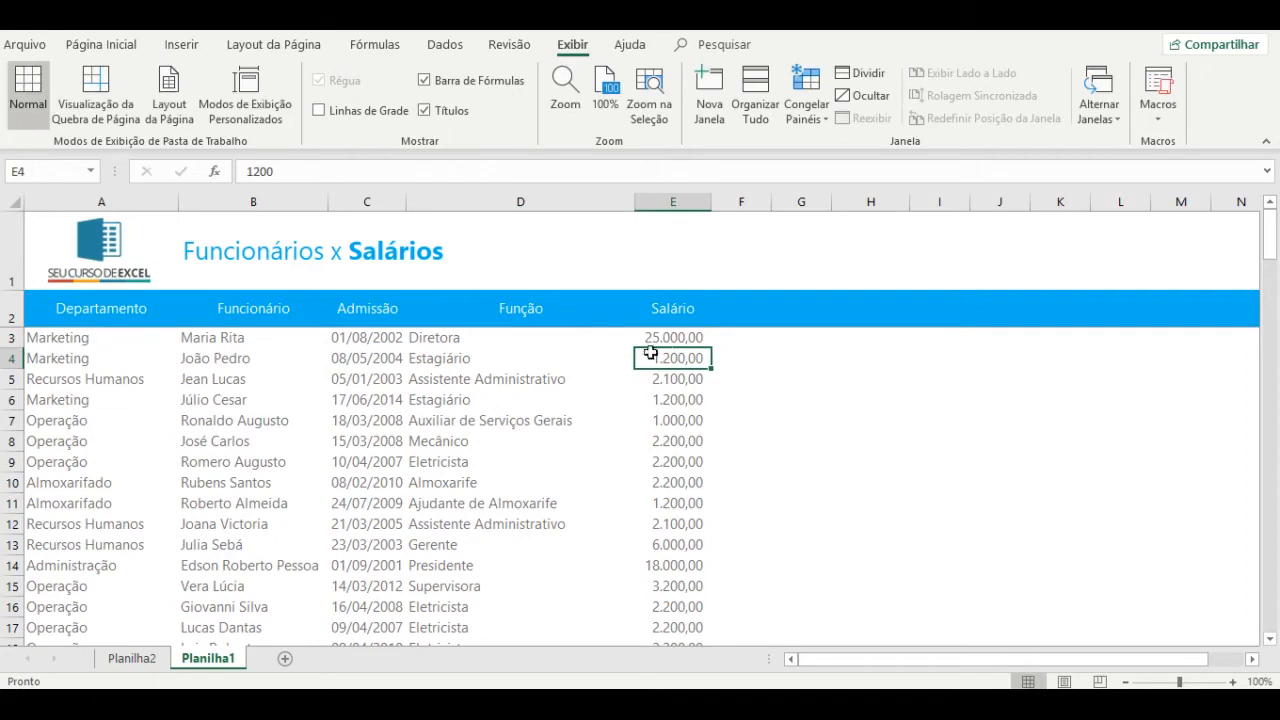
click(132, 658)
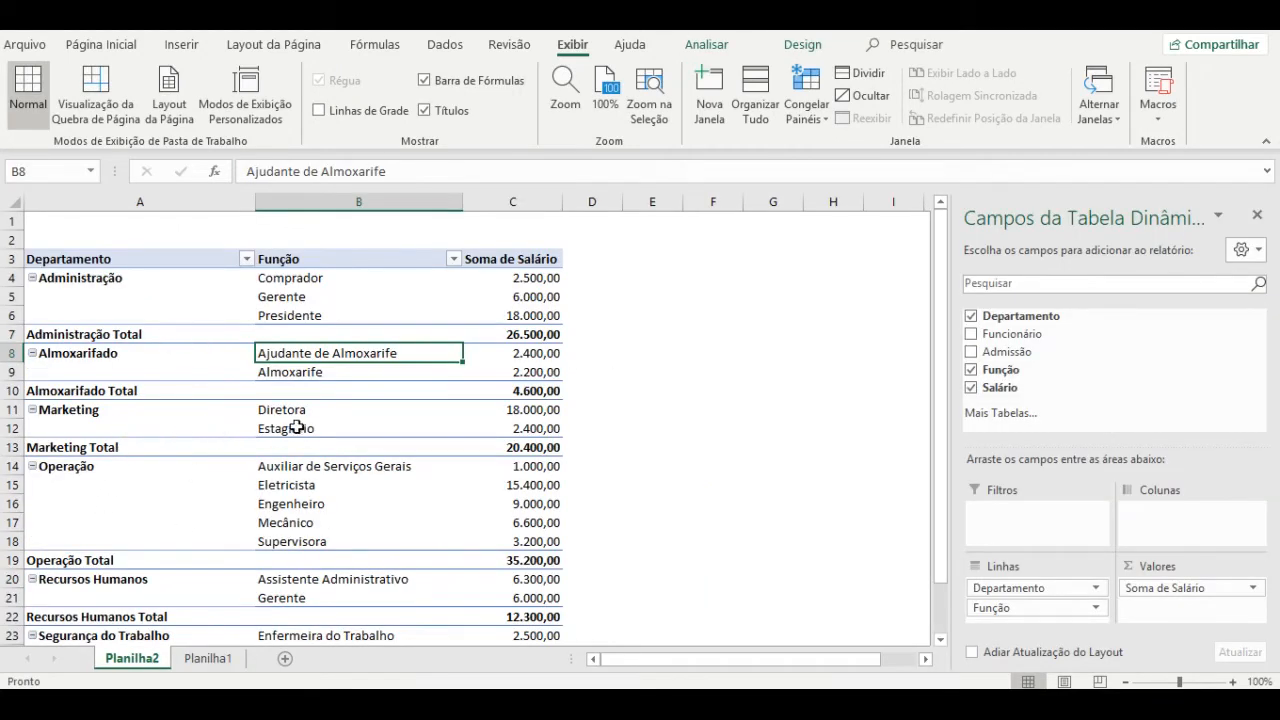
Refresh the pivot so the Diretora shows 25.000,00 and Marketing Total 27.400,00.
click(538, 411)
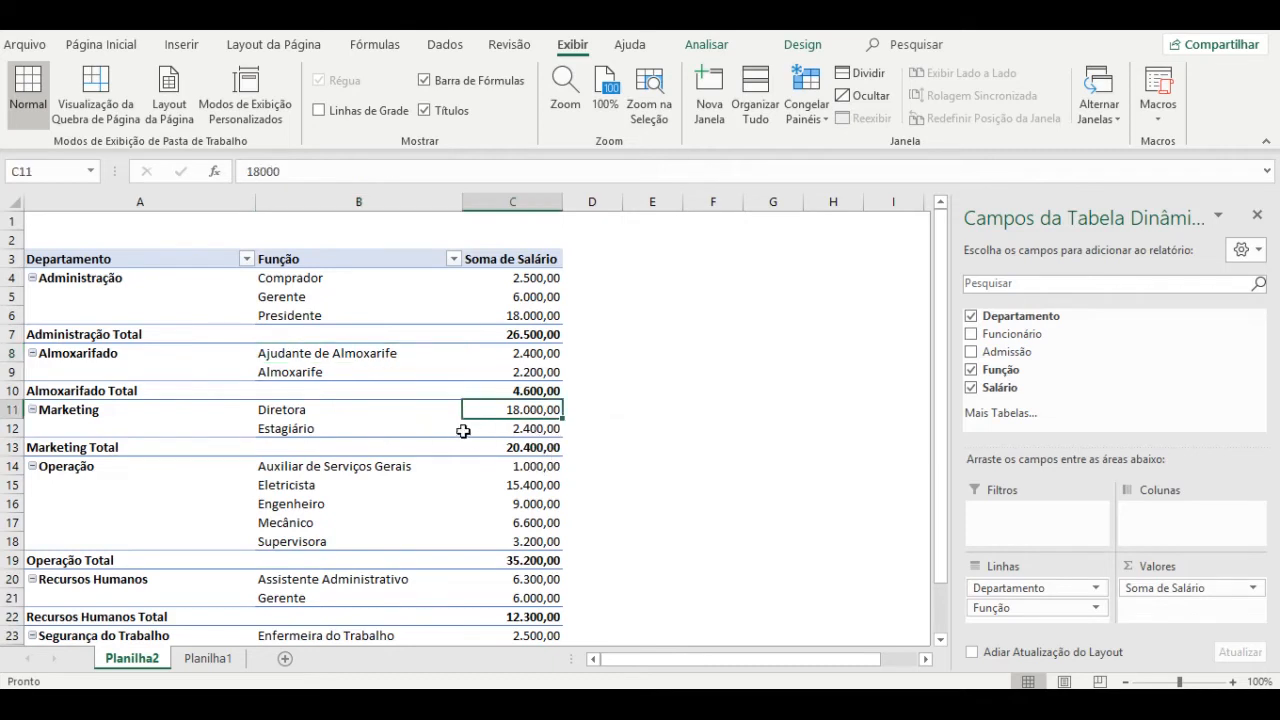
right_click(338, 428)
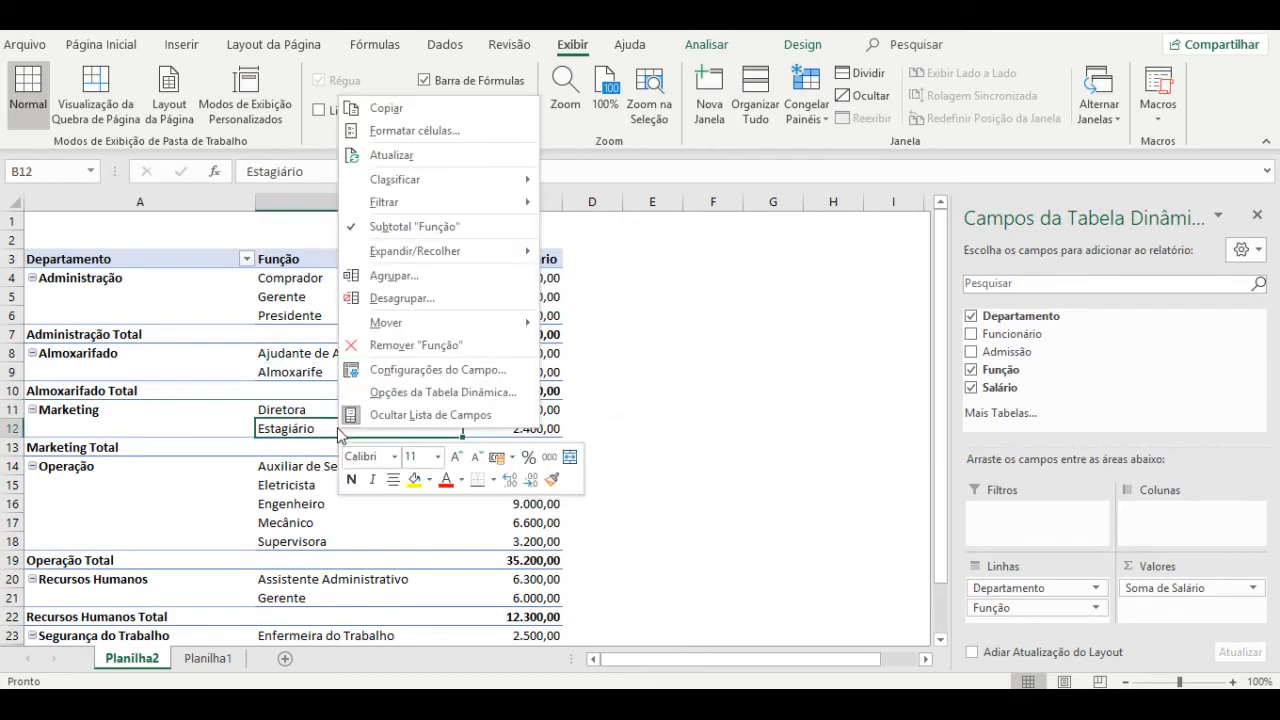
click(479, 155)
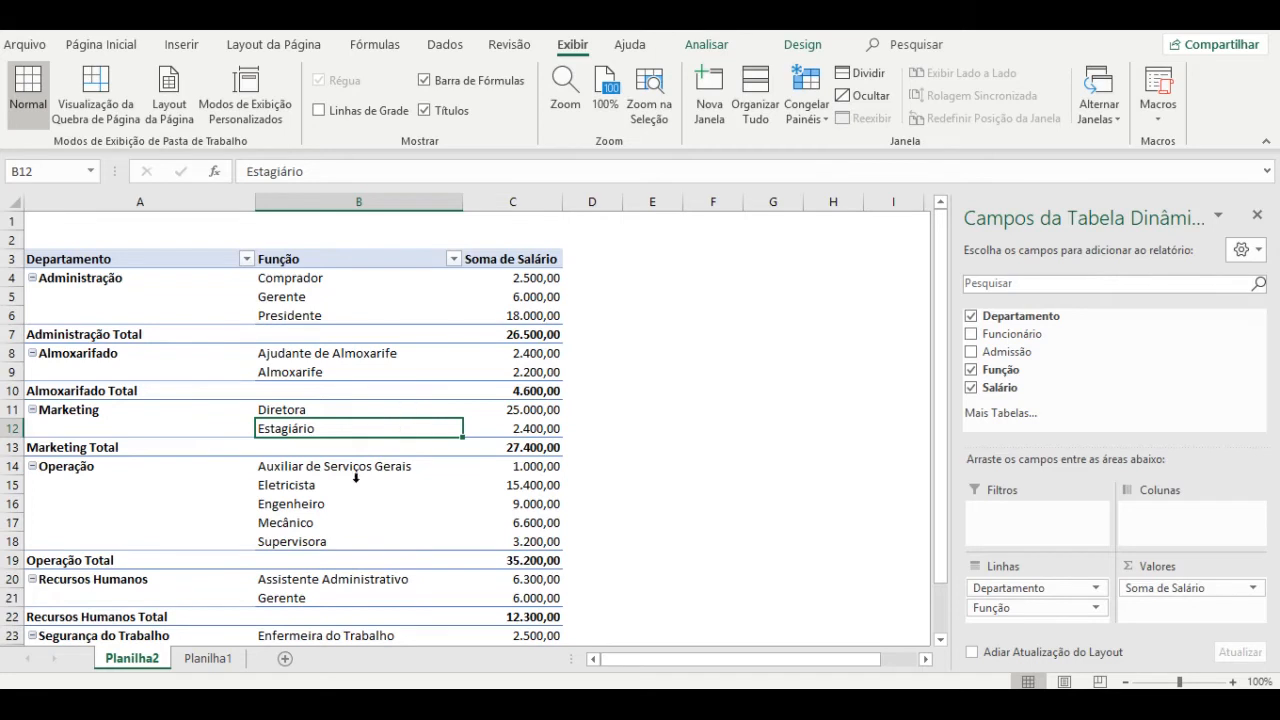
Check department cells A3 and A4 on Planilha1, glance at the pivot, and return to the data.
click(207, 658)
click(62, 345)
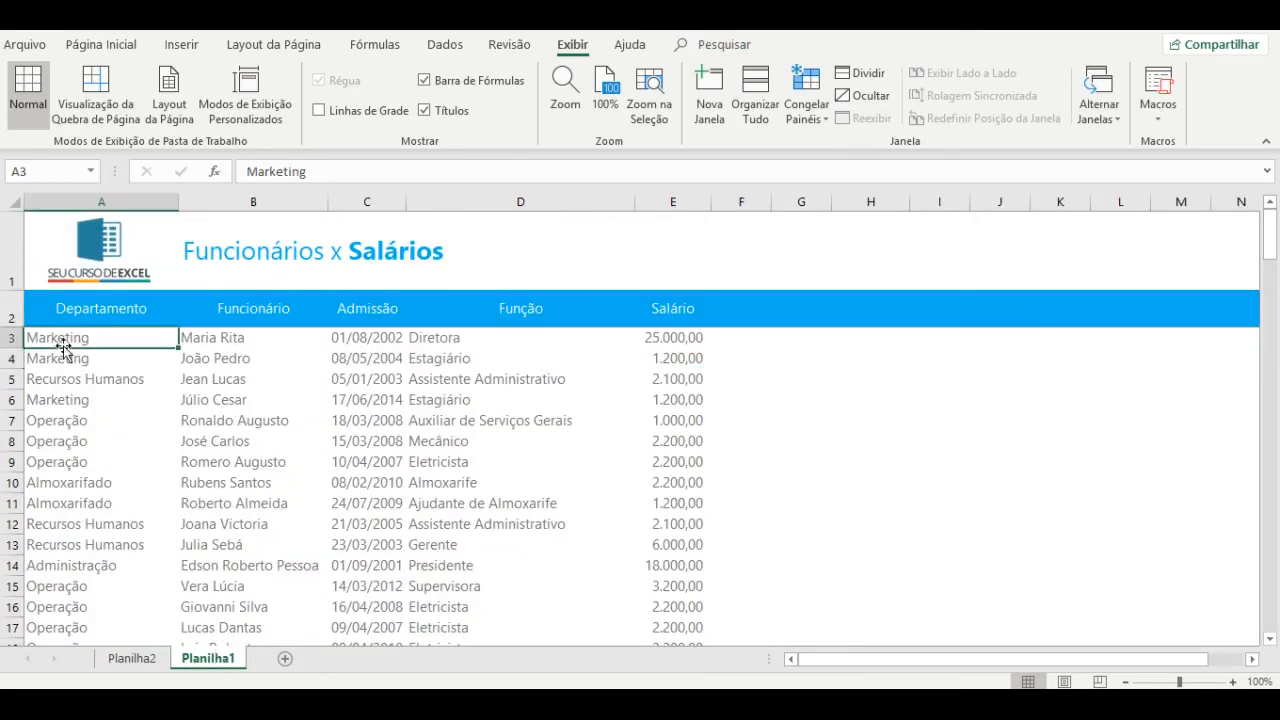
click(80, 360)
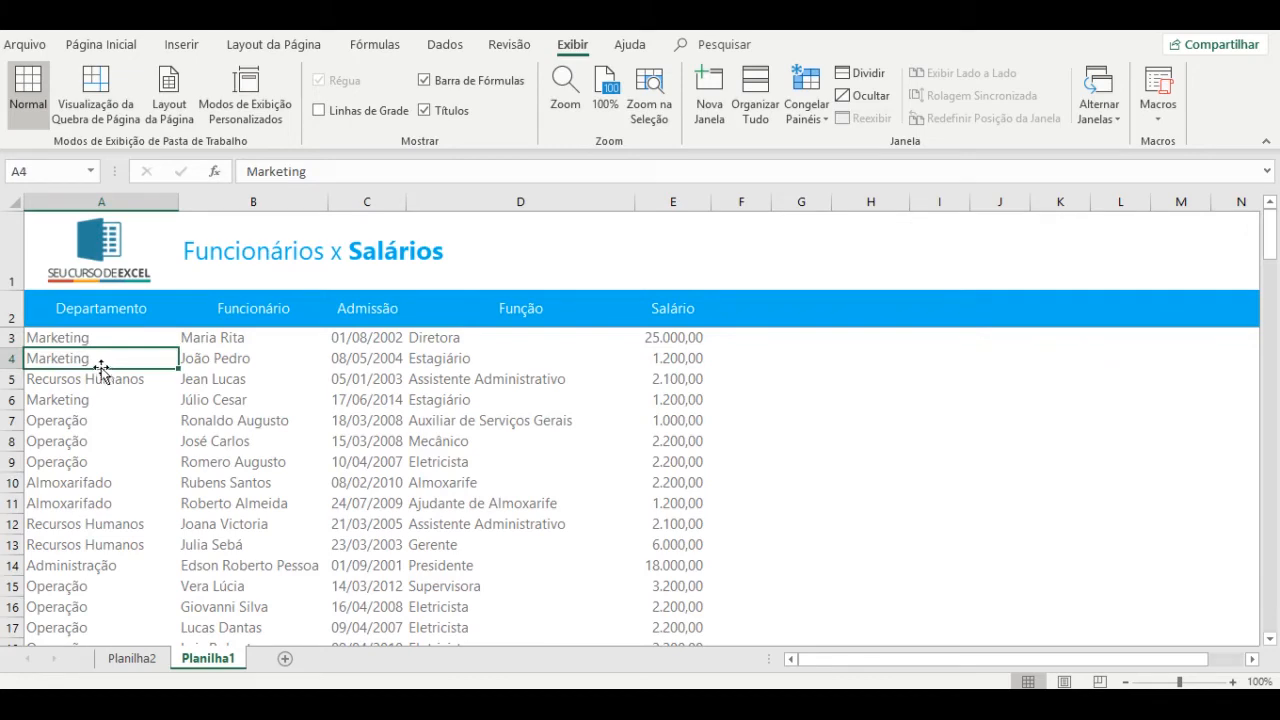
click(130, 658)
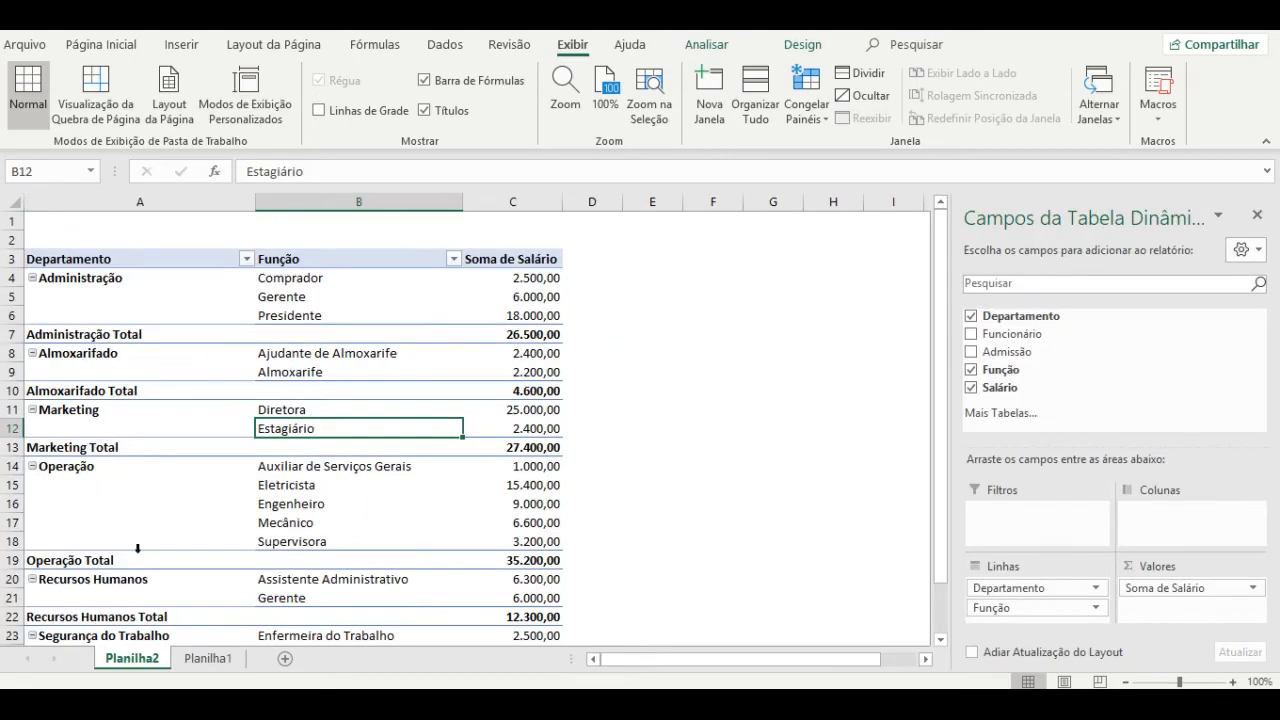
click(198, 660)
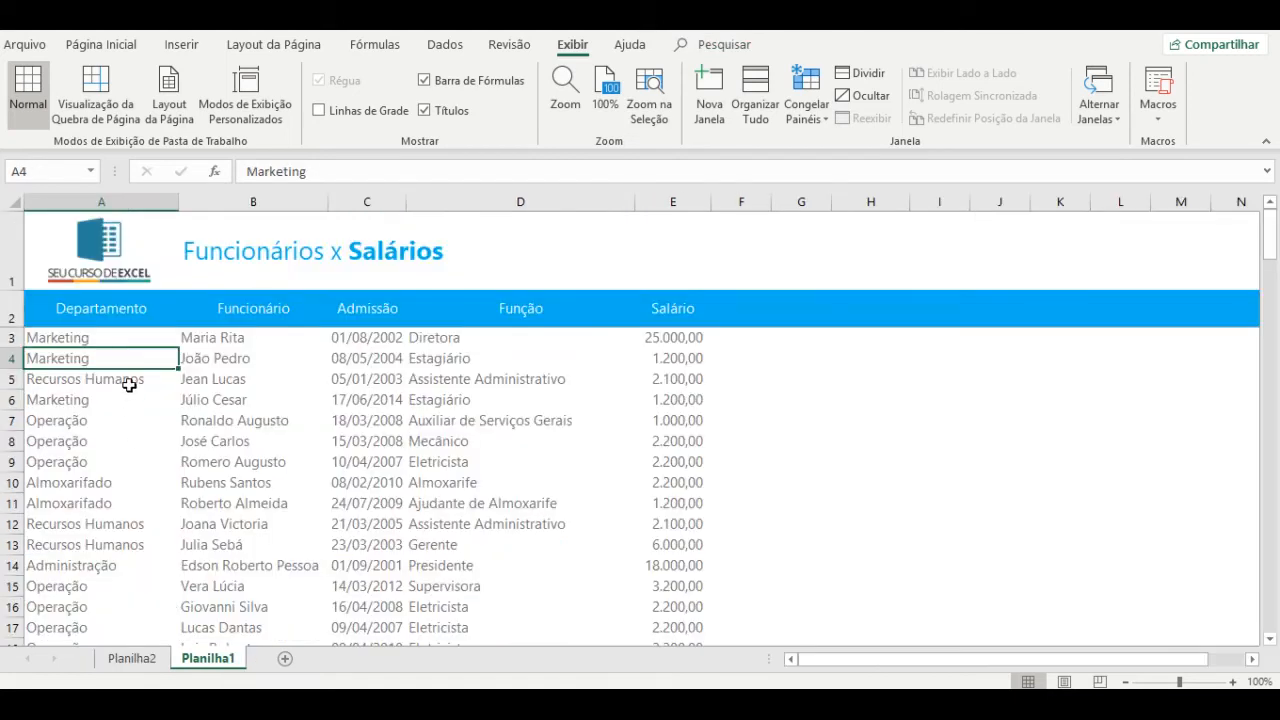
Edit cell A3's department to read MarketTing, then switch to the Planilha2 pivot sheet.
click(135, 343)
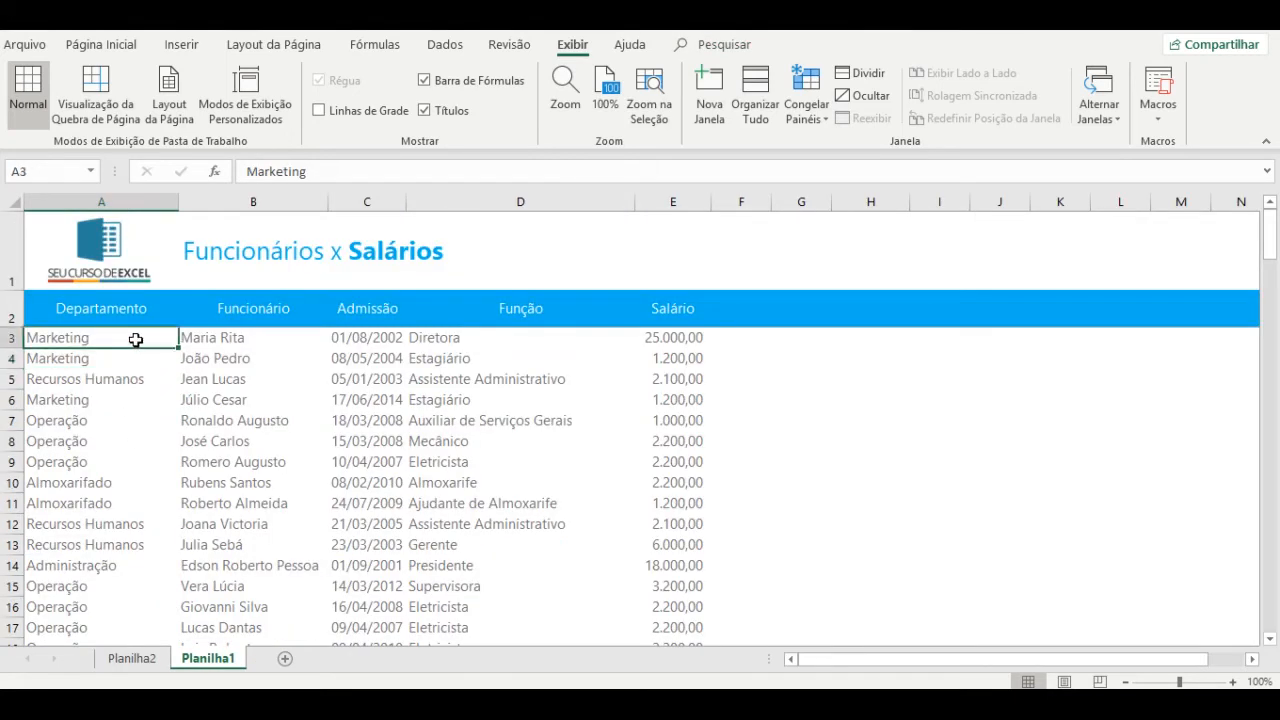
double_click(135, 340)
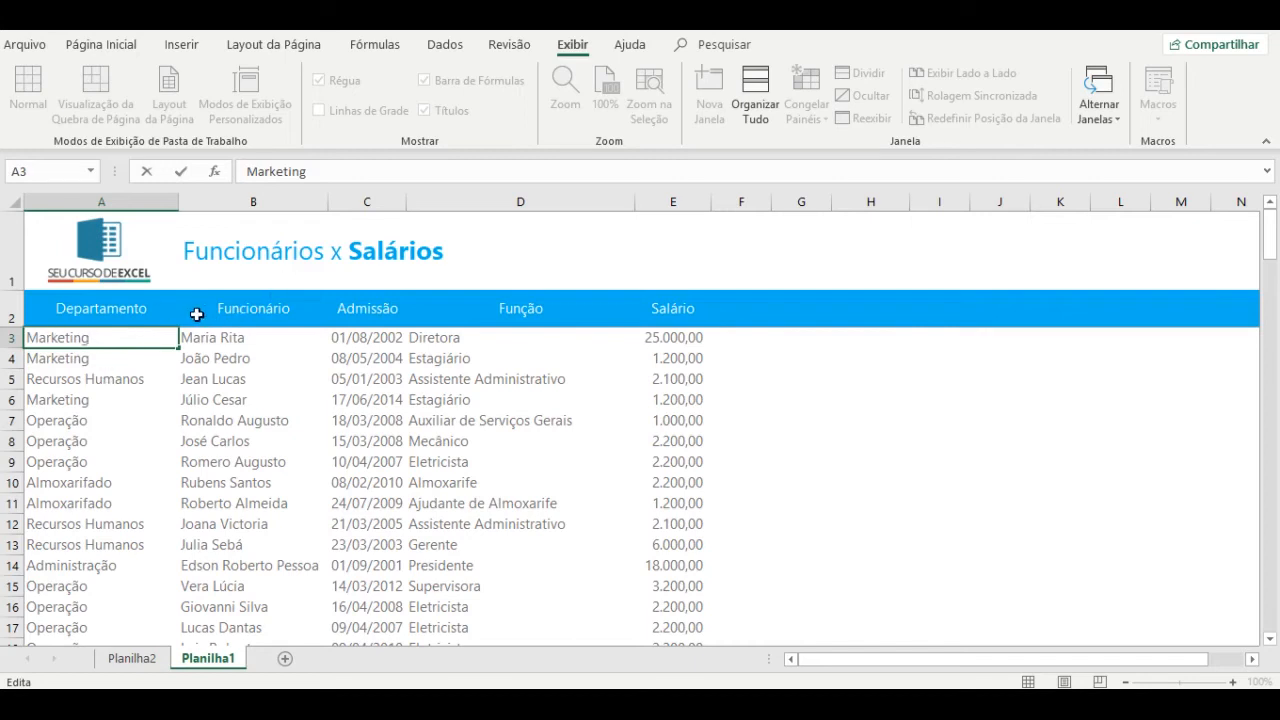
text(T)
key(Return)
key(Up)
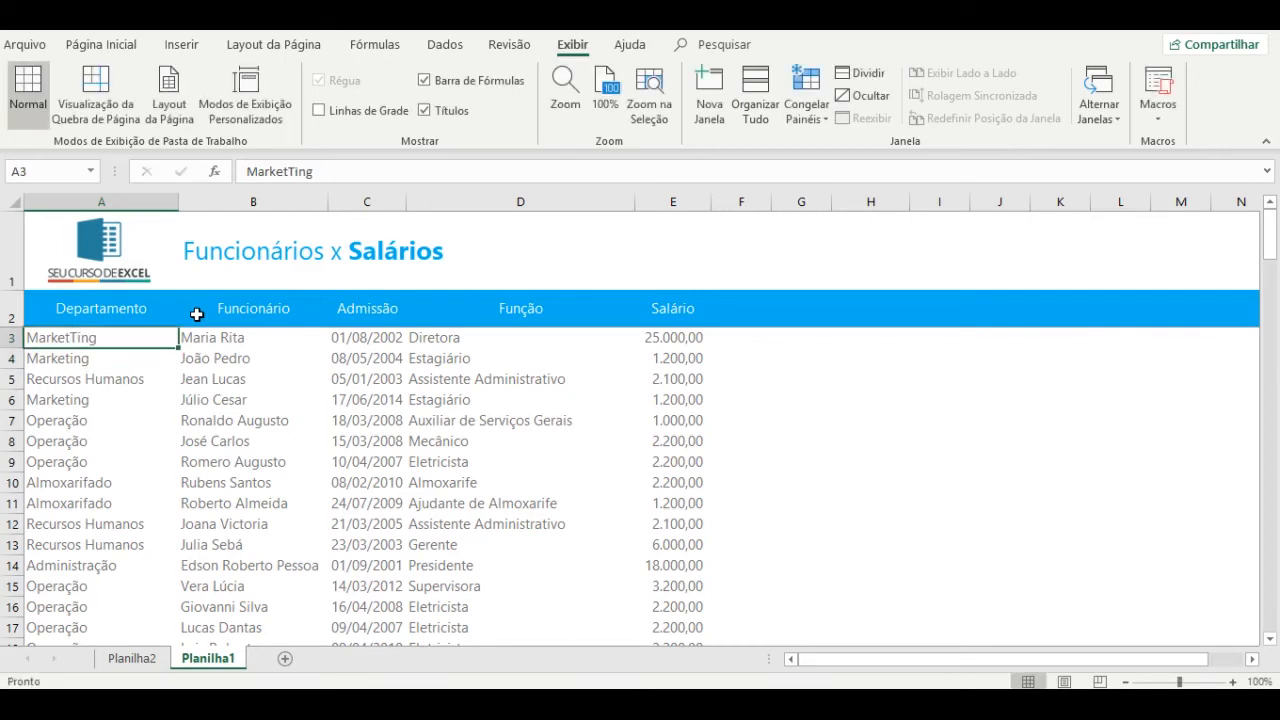
key(ctrl+Page_Up)
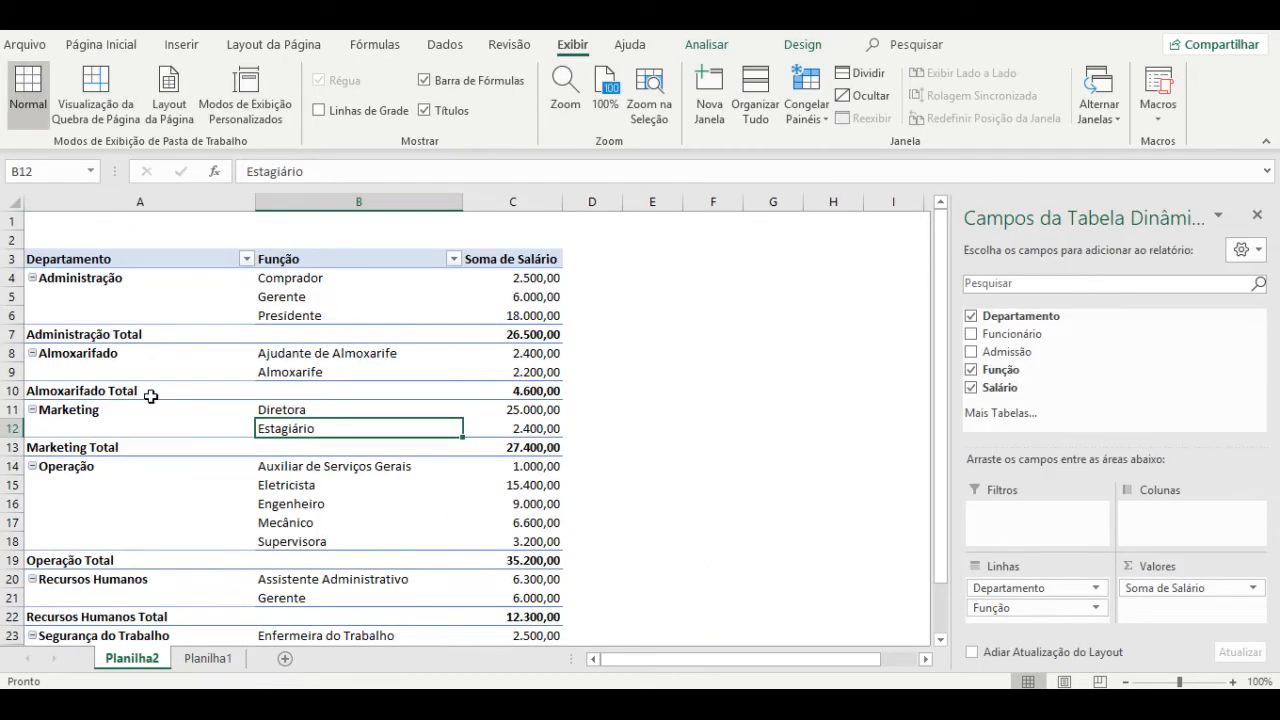
Refresh the pivot, confirm MarketTing shows separately at 25.000,00, then return to Planilha1.
right_click(323, 410)
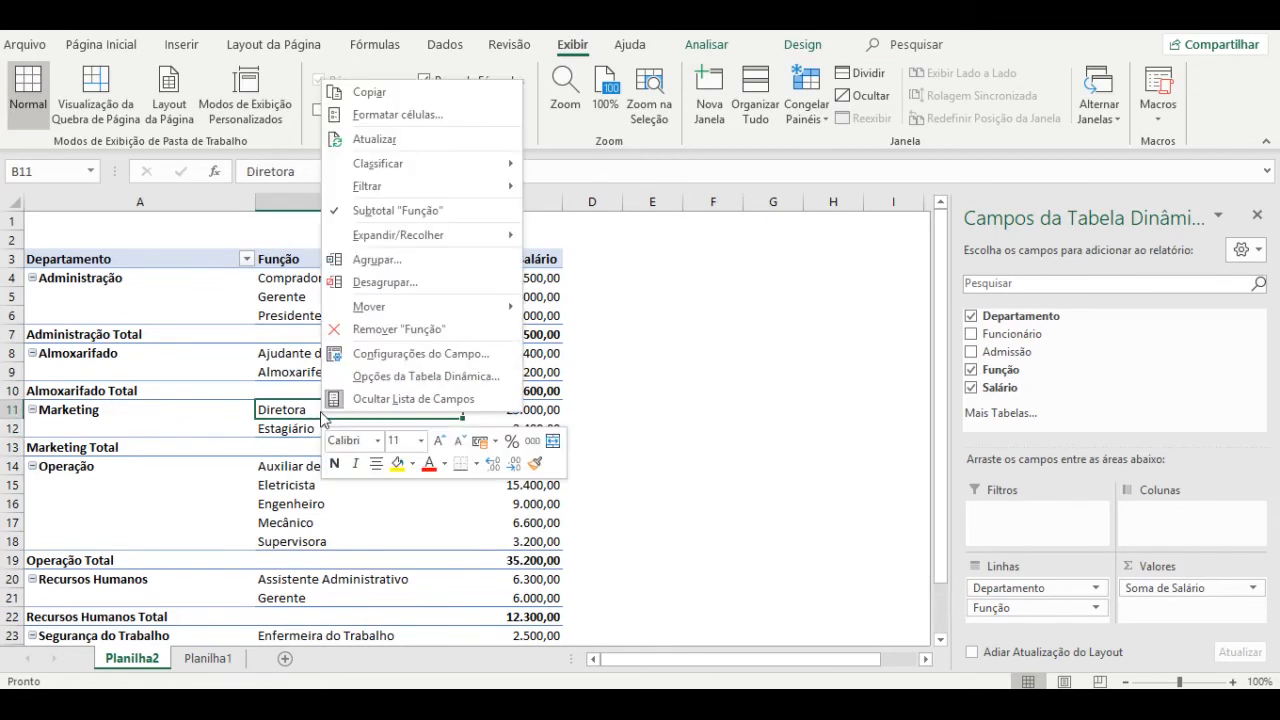
click(419, 144)
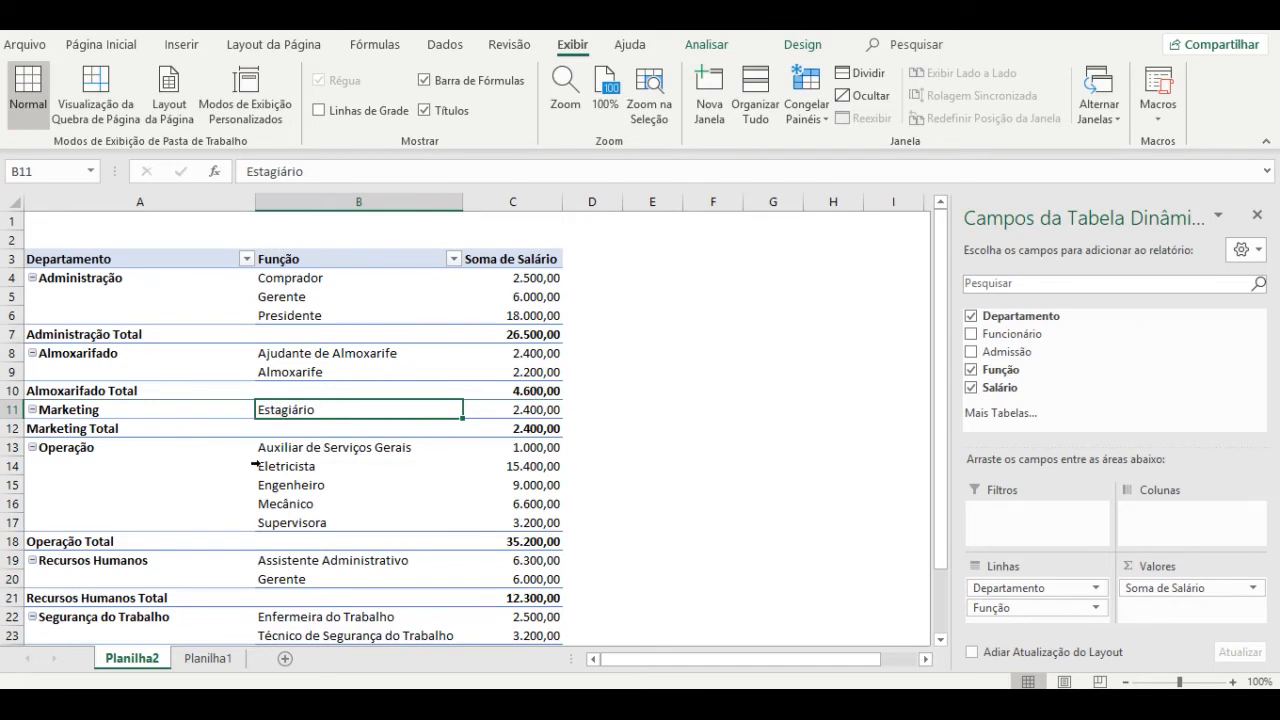
scroll(255, 465, down, 3)
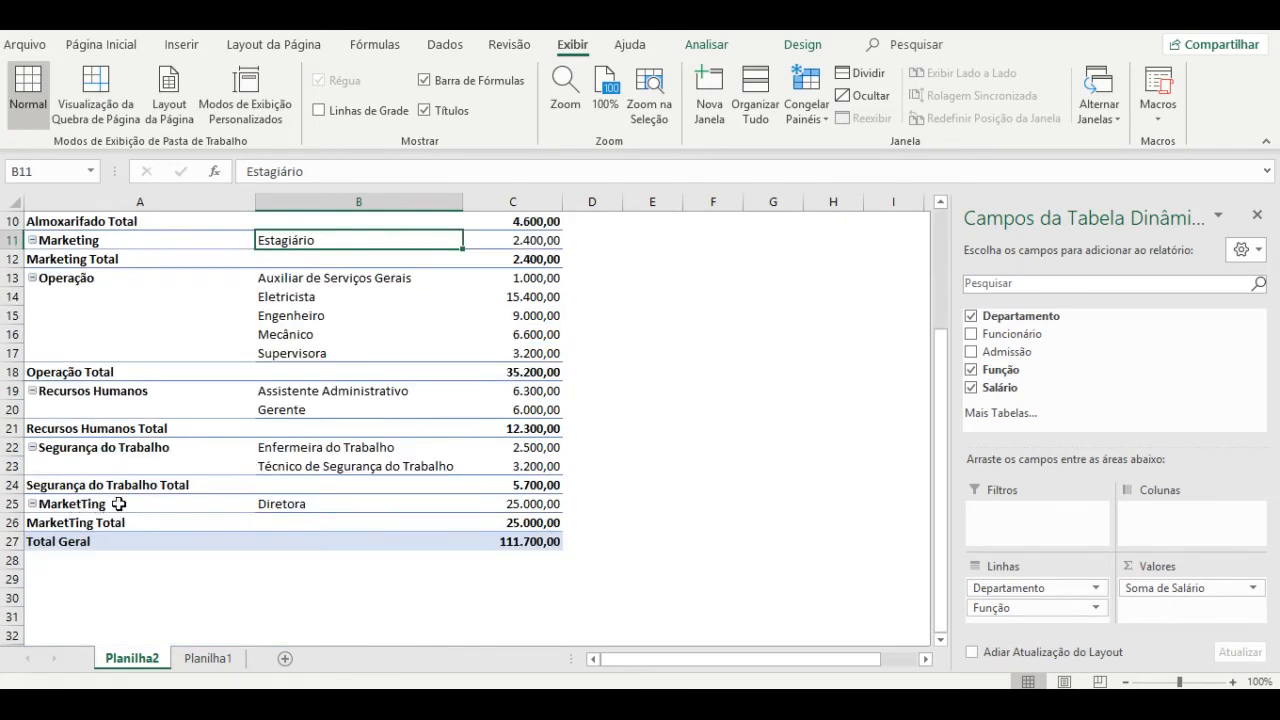
click(551, 506)
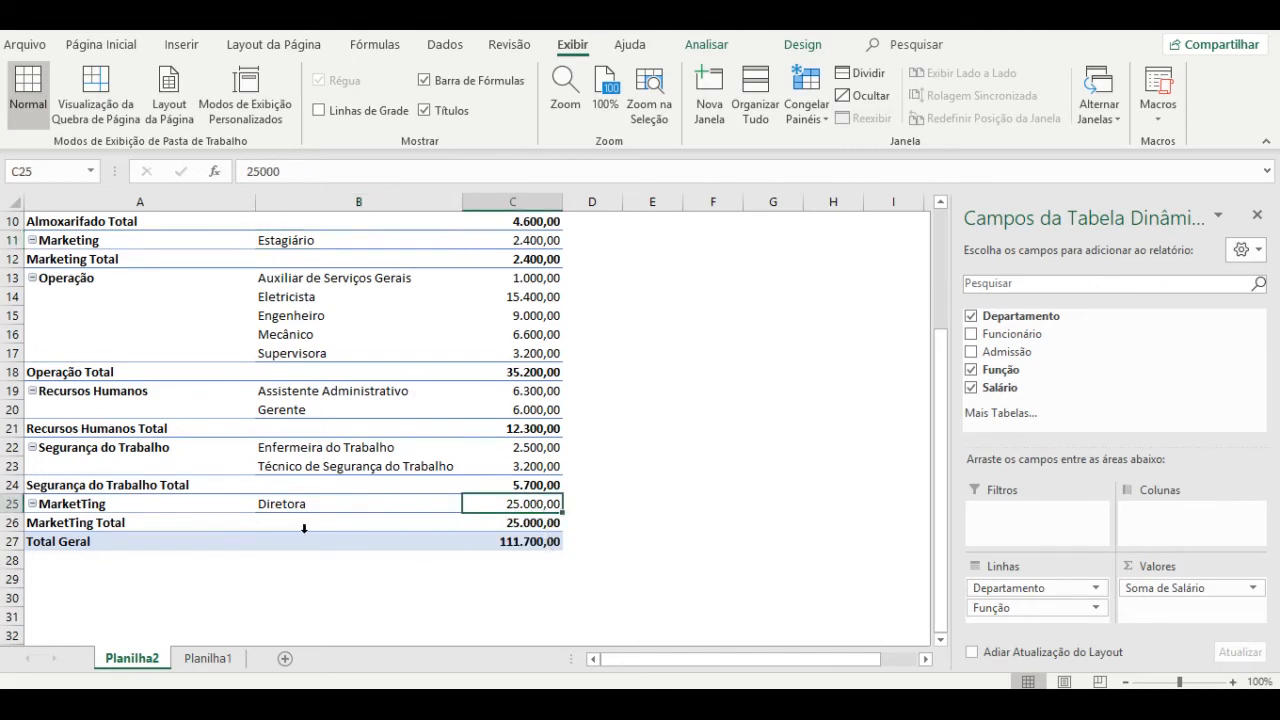
click(156, 505)
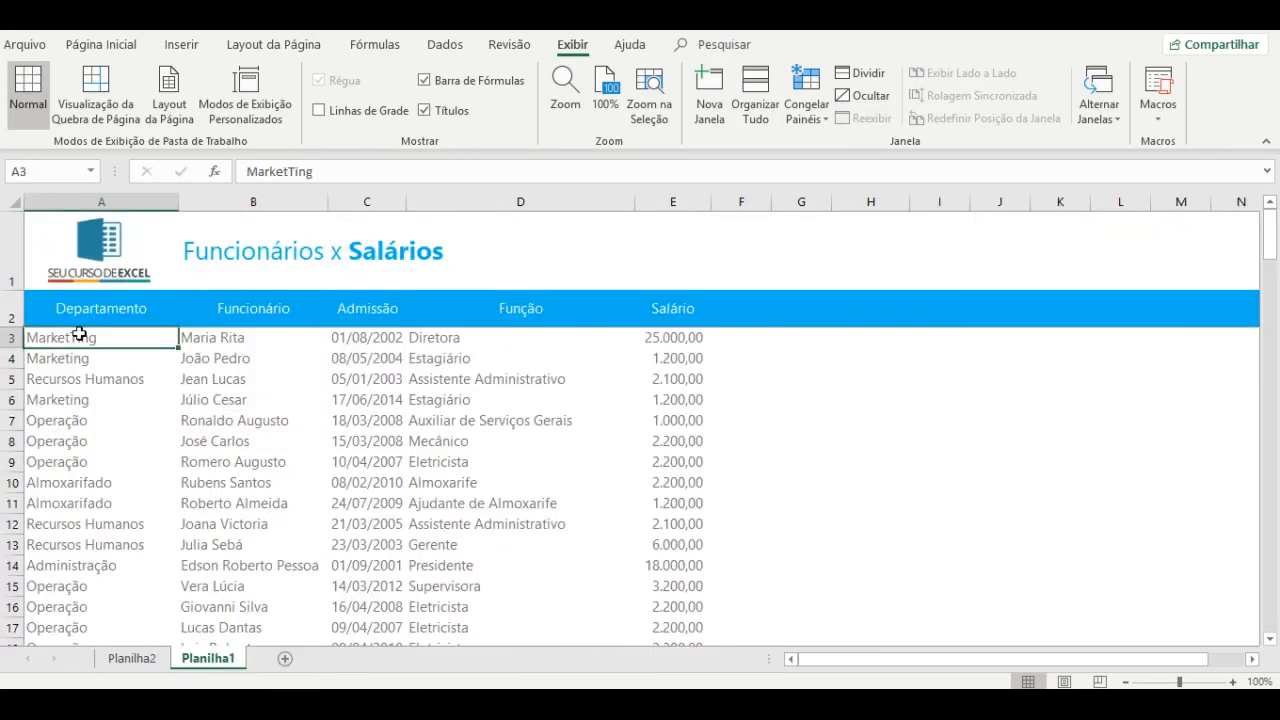
Correct cell A3 from MarketTing back to Marketing.
double_click(80, 336)
key(BackSpace)
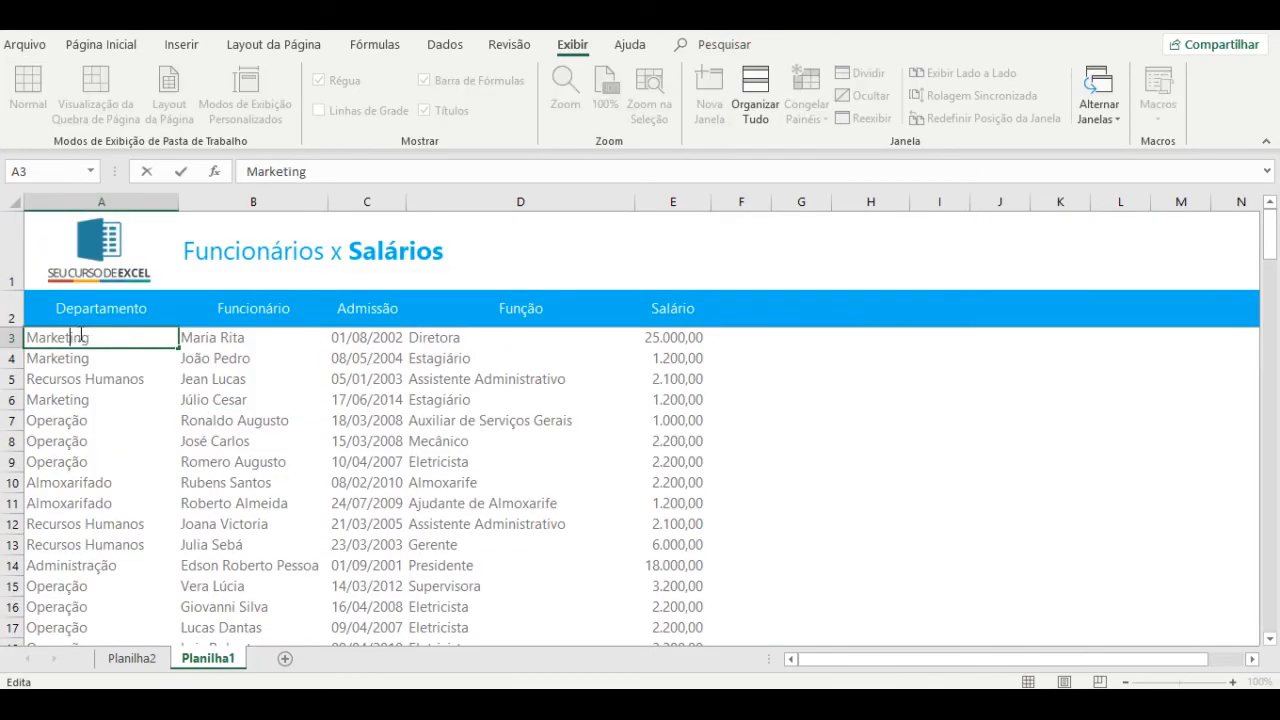
key(Return)
Refresh the Planilha2 pivot so Marketing again includes Diretora, totalling 27.400,00.
key(ctrl+Page_Up)
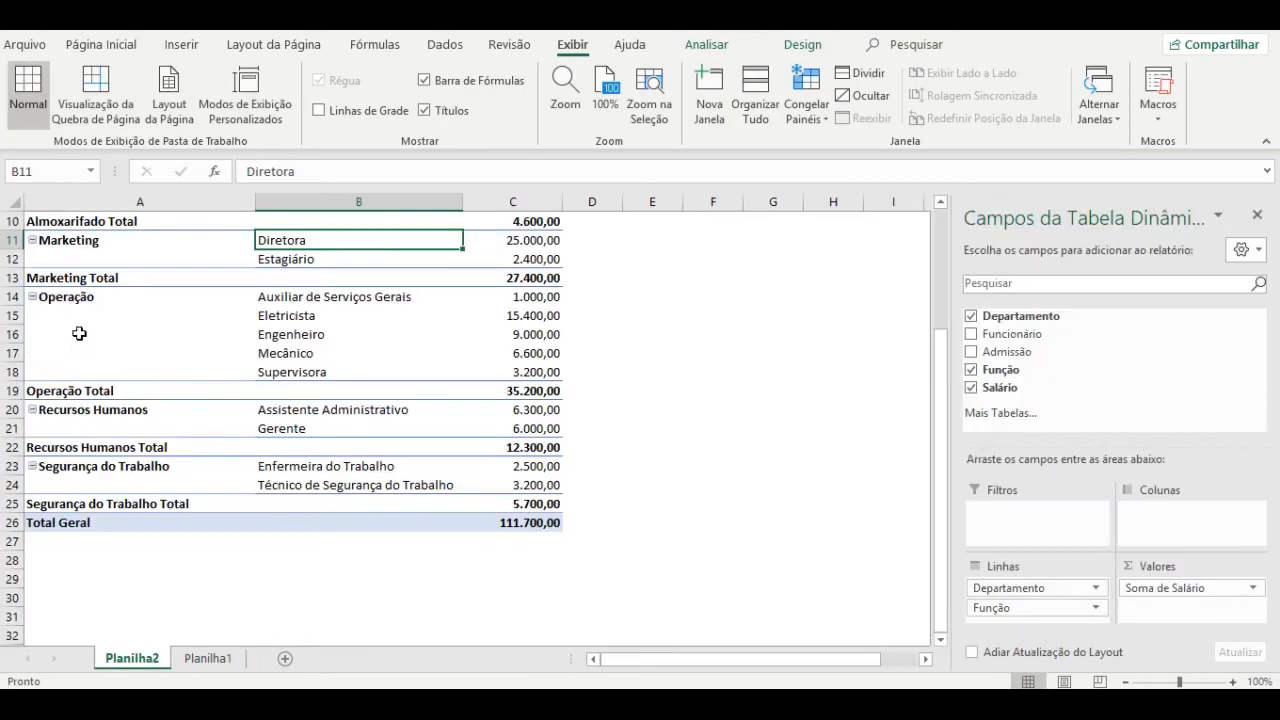
right_click(129, 317)
click(193, 376)
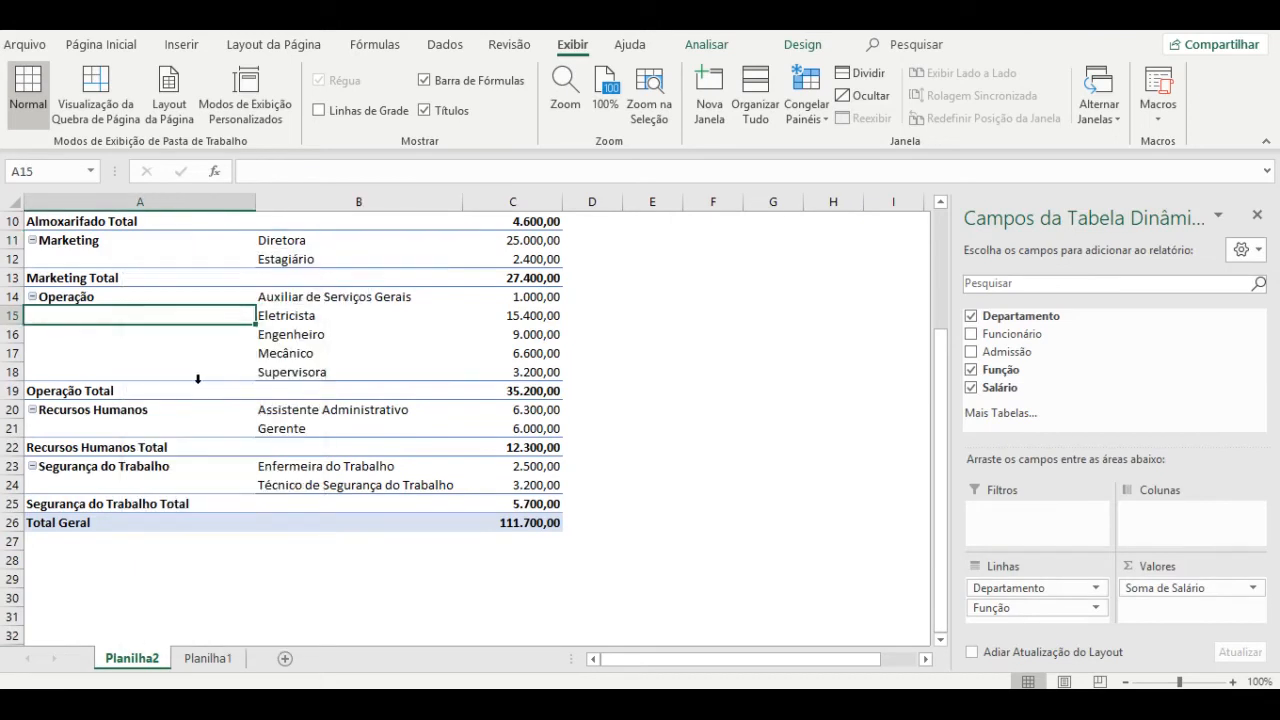
scroll(198, 379, up, 3)
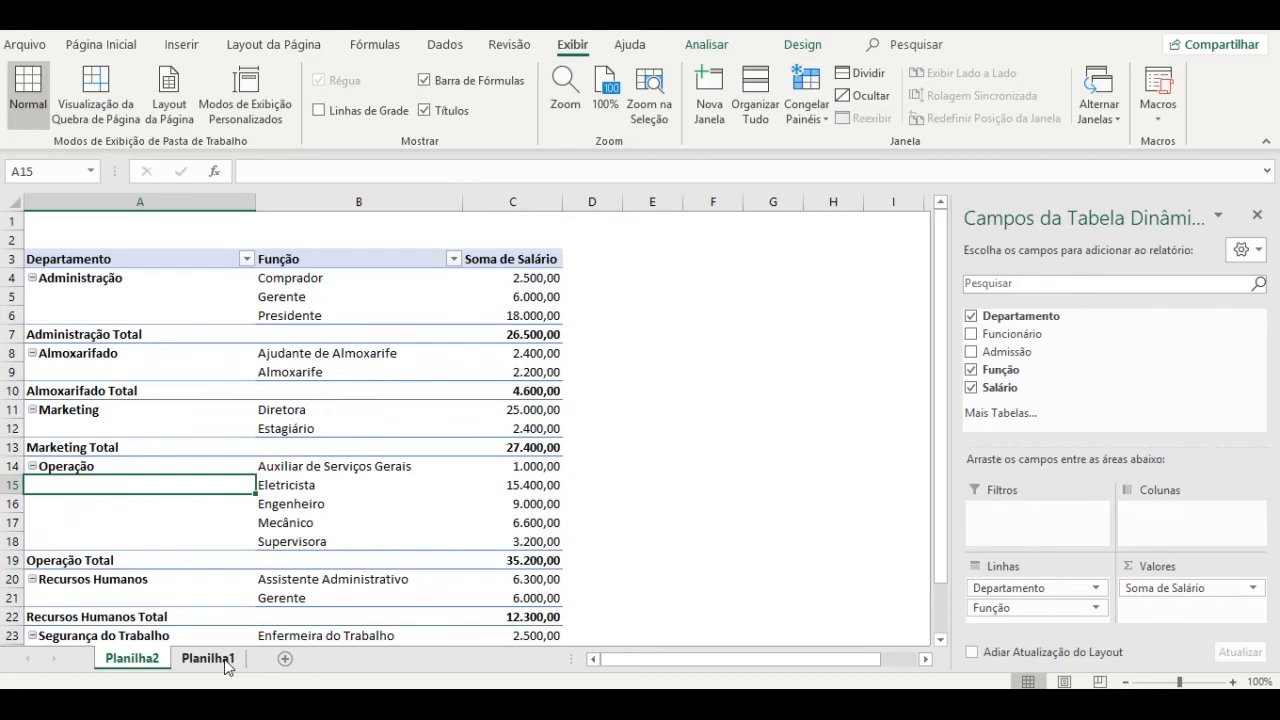
scroll(275, 568, down, 3)
Check the 111.700,00 total, then start Planilha1 row 31 with department Administração.
click(558, 528)
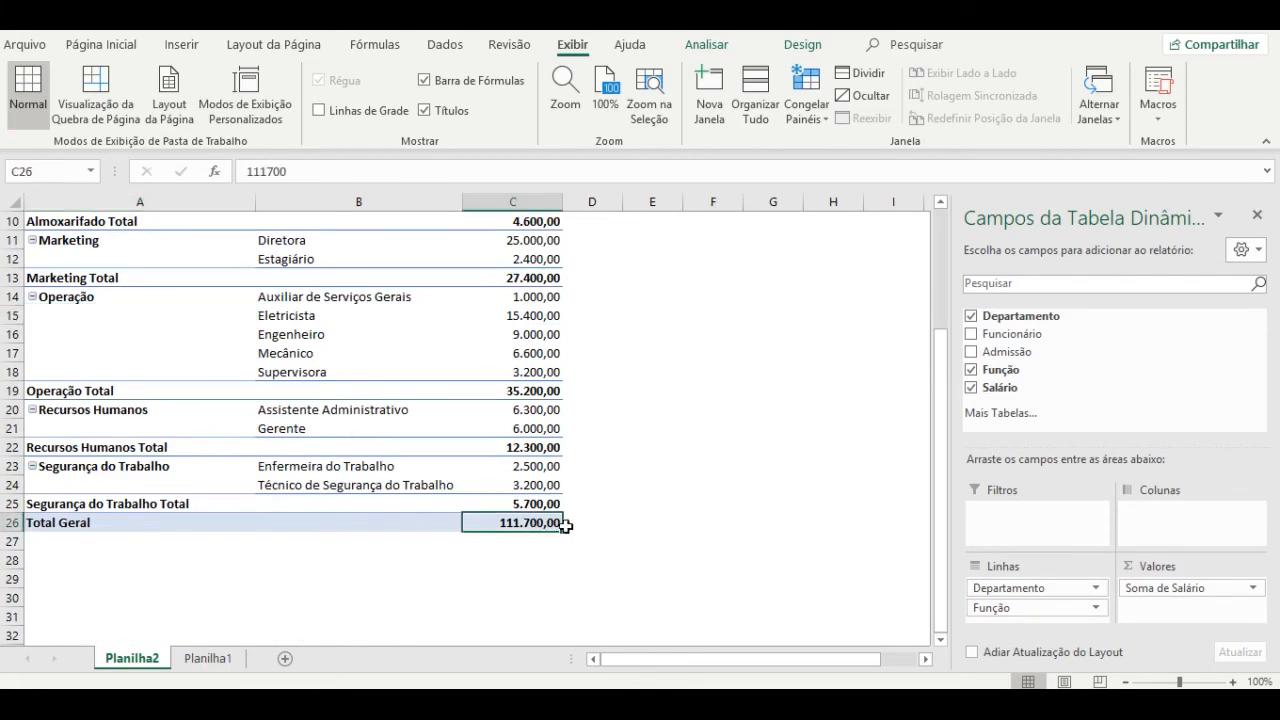
click(208, 660)
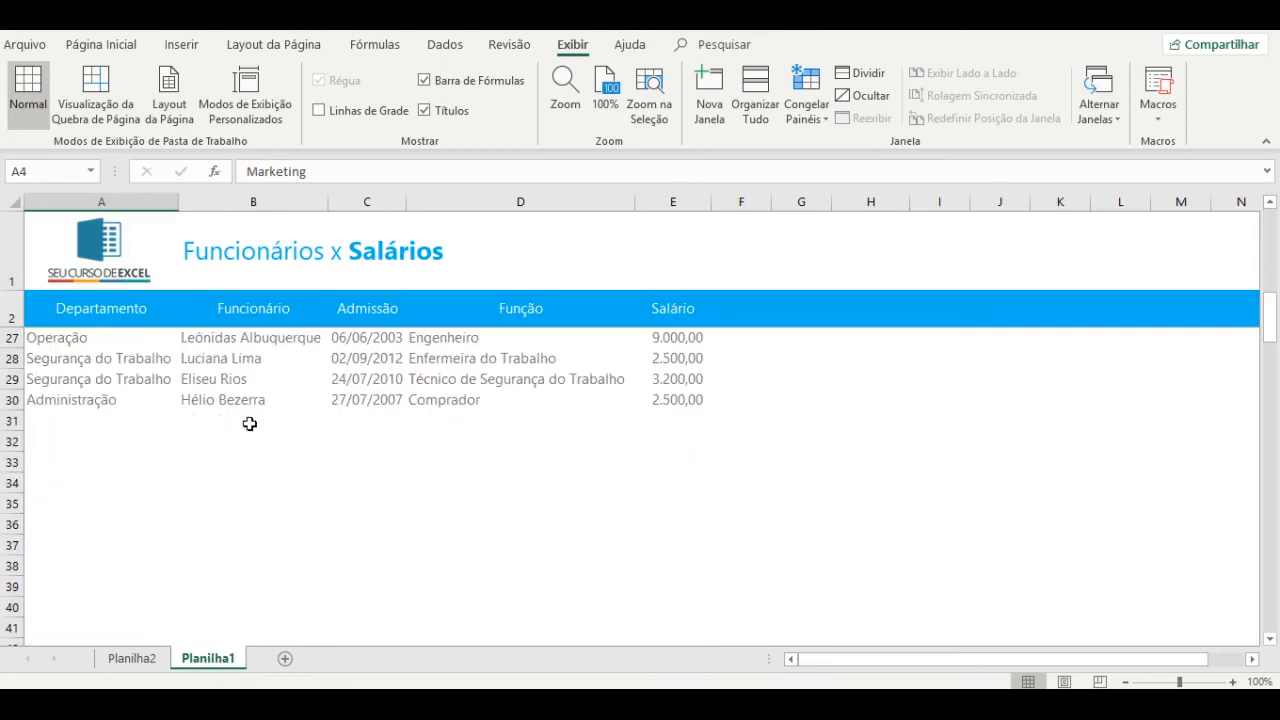
click(45, 399)
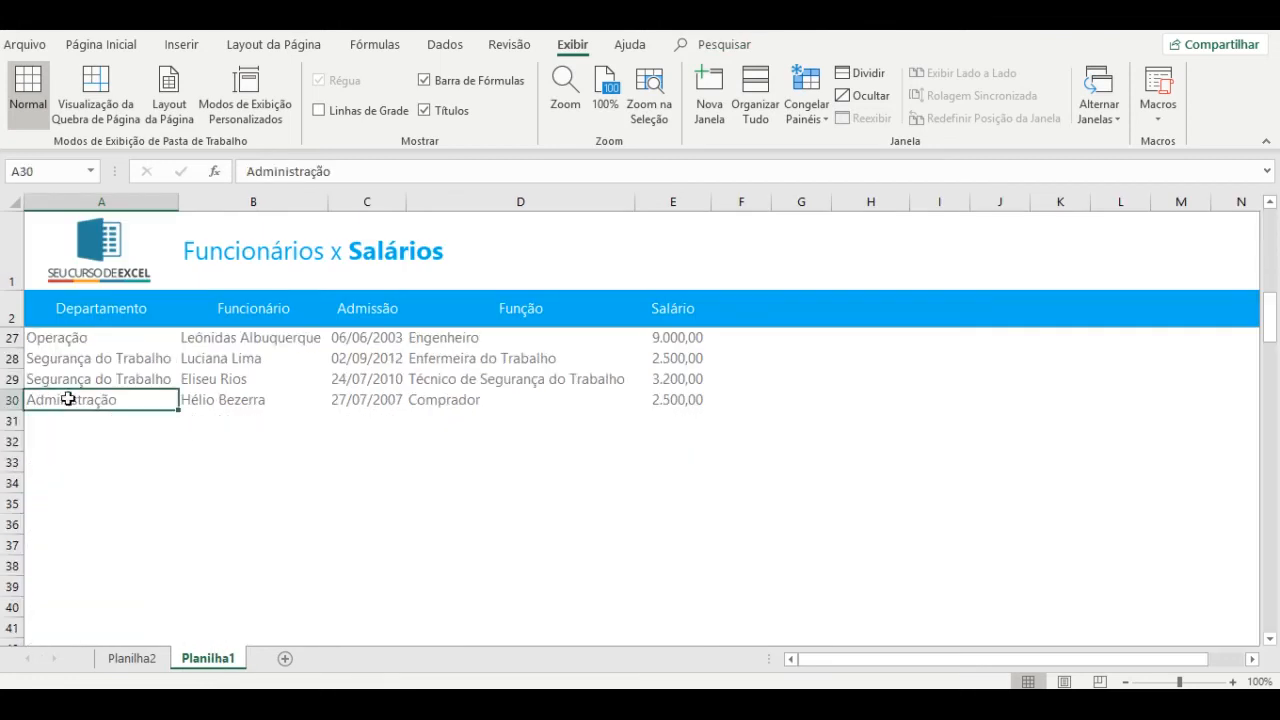
key(Down)
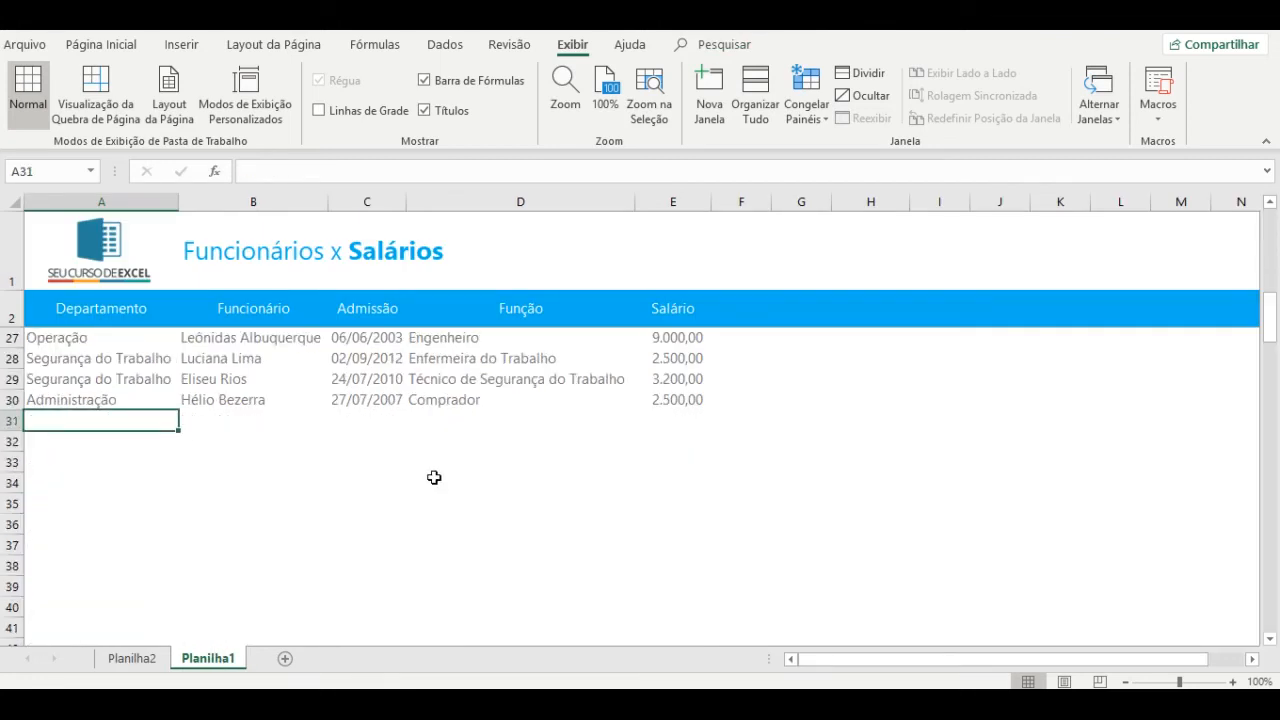
text(Administração)
key(Tab)
Fill row 31 with the employee's name, date 15/05/2019, role Estagiário and salary 1800.
text(@GUILHERME)
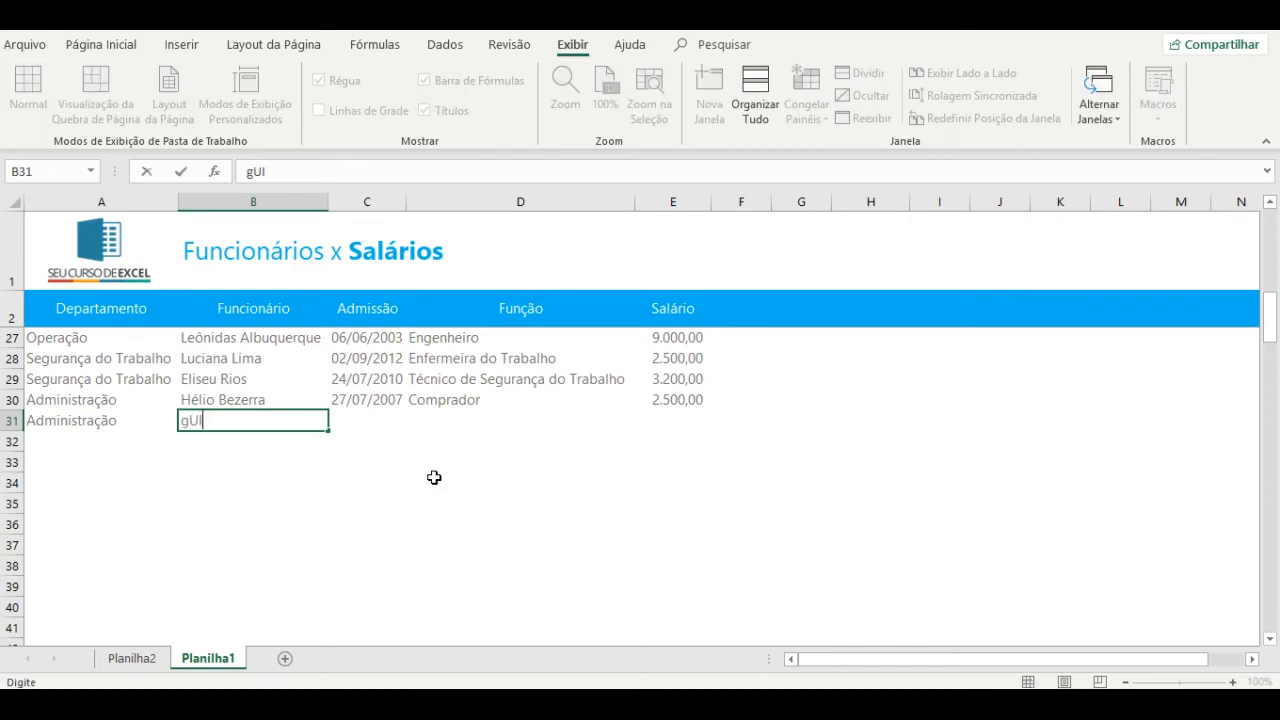
key(Escape)
key(Tab)
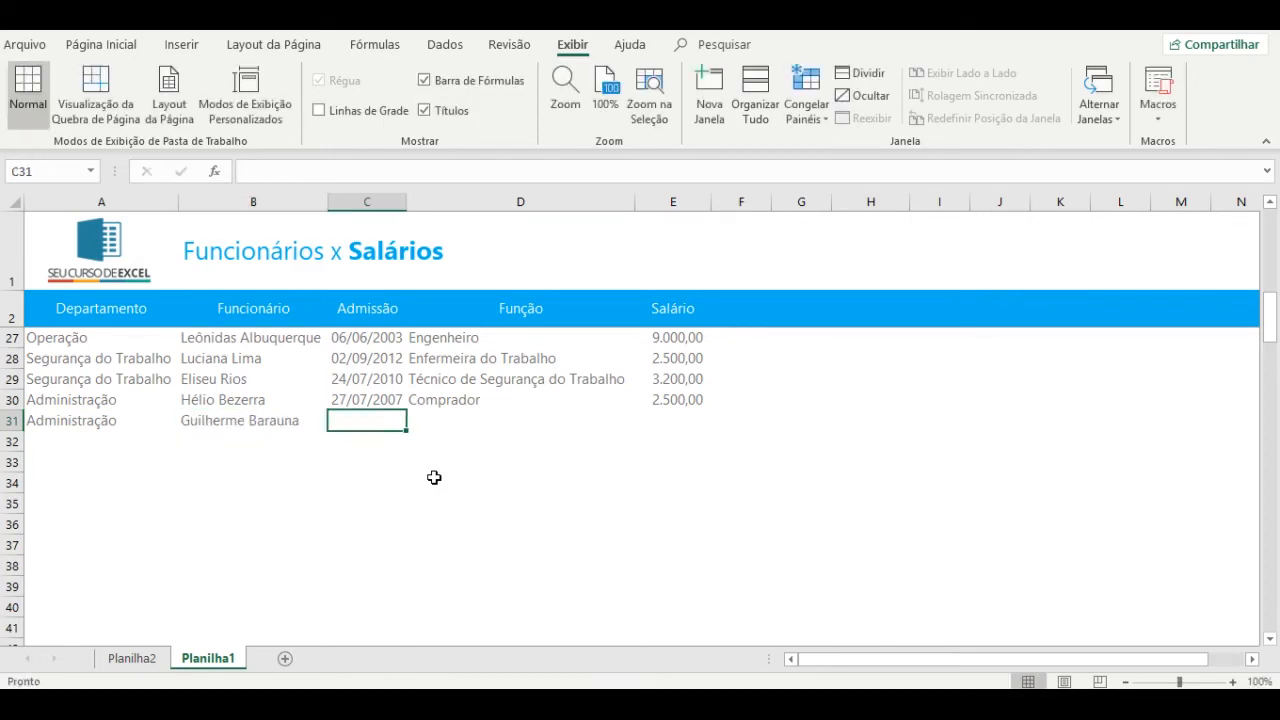
key(ctrl+semicolon)
key(Tab)
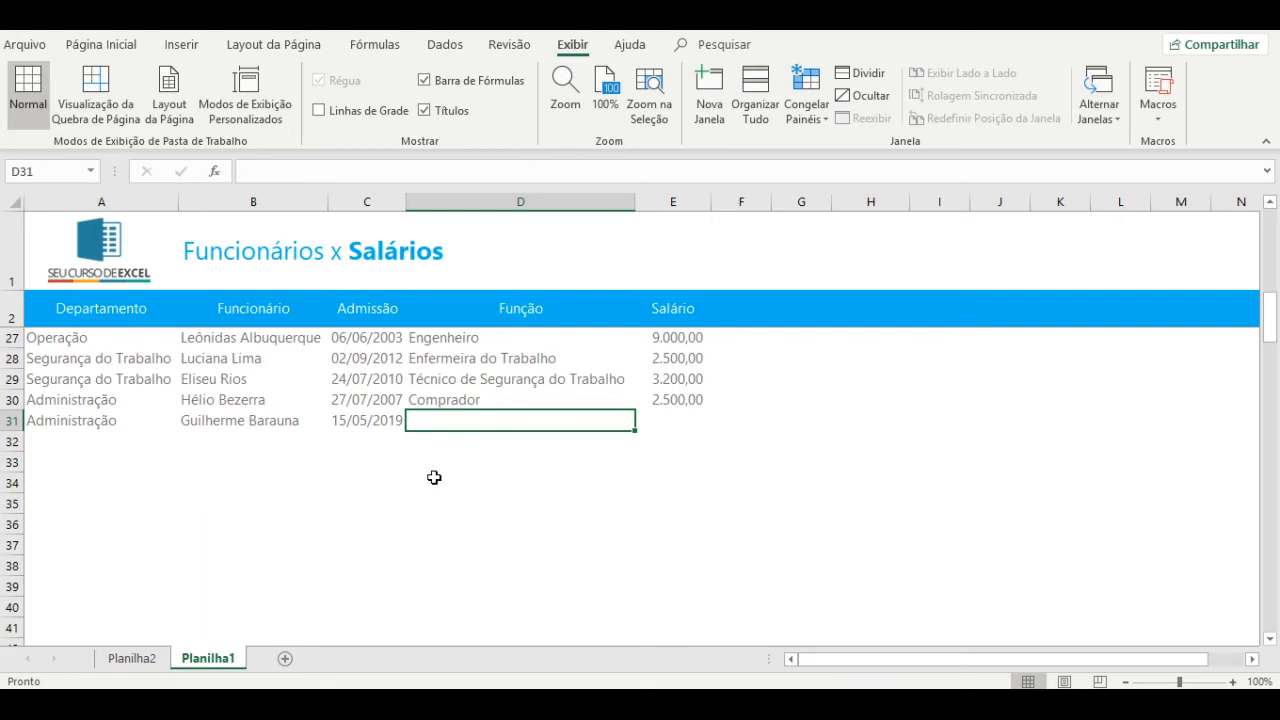
text(Estagiário)
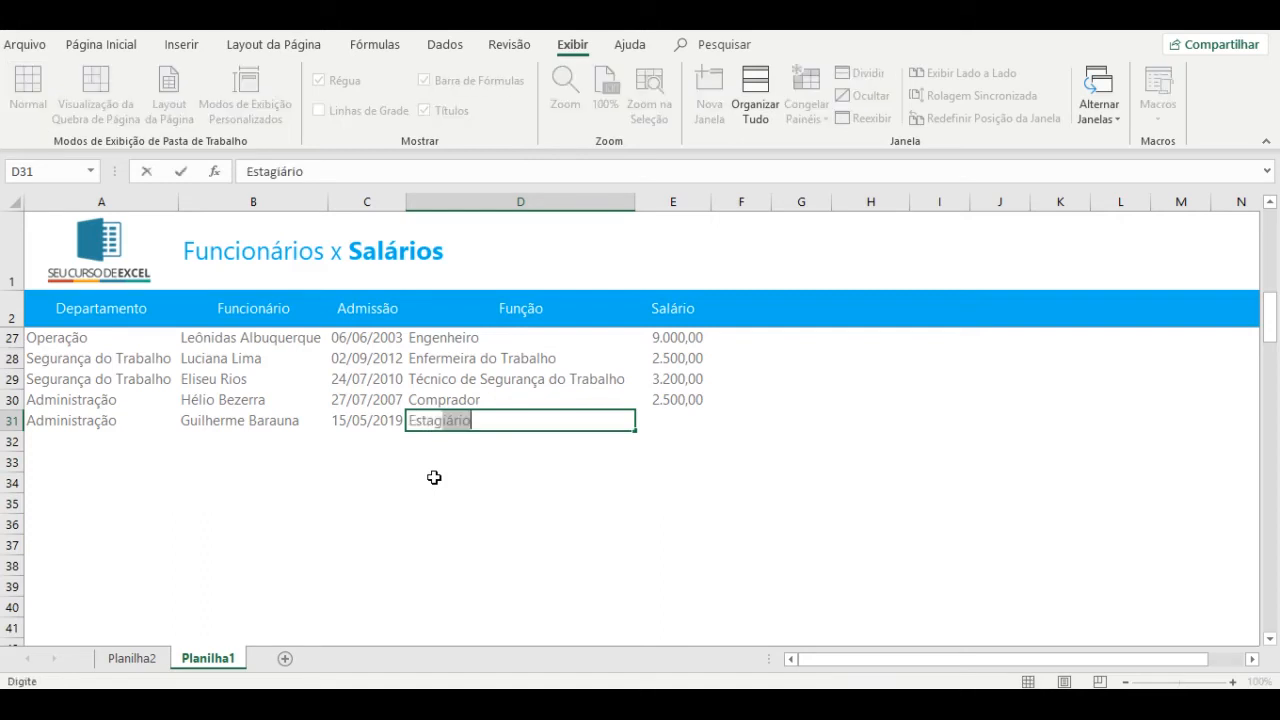
key(Tab)
text(1800)
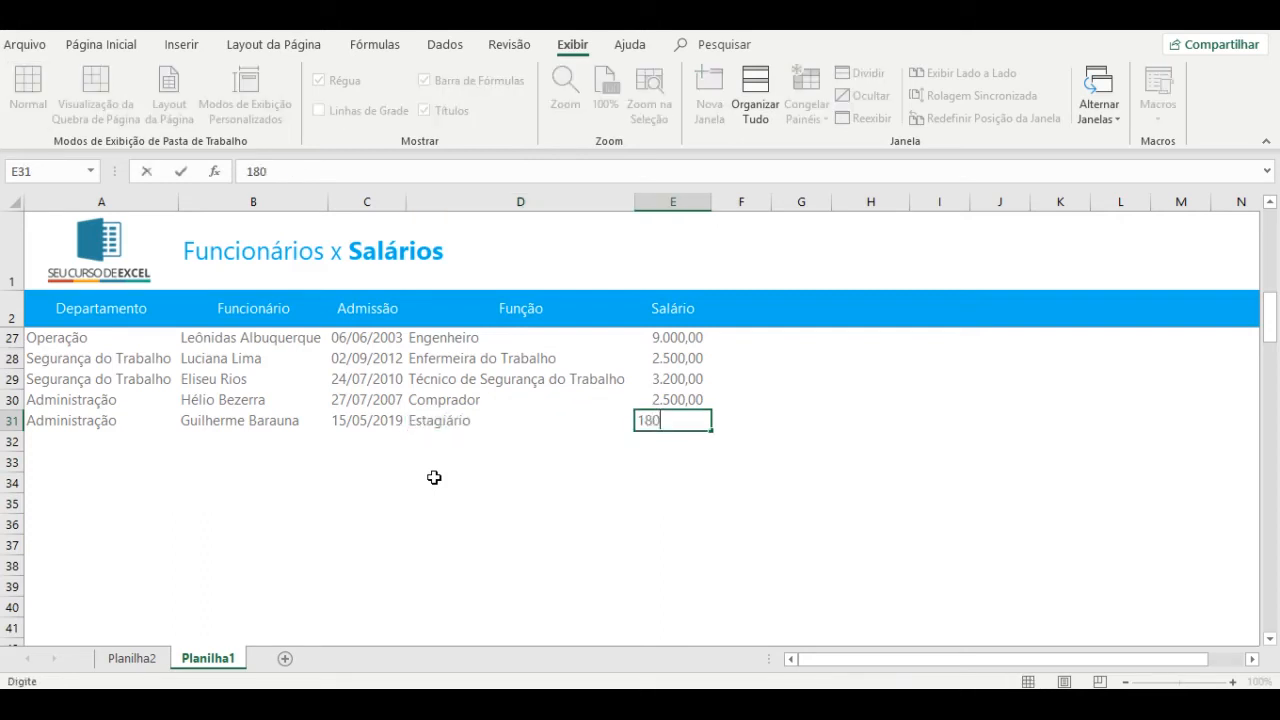
key(ctrl+Return)
click(131, 657)
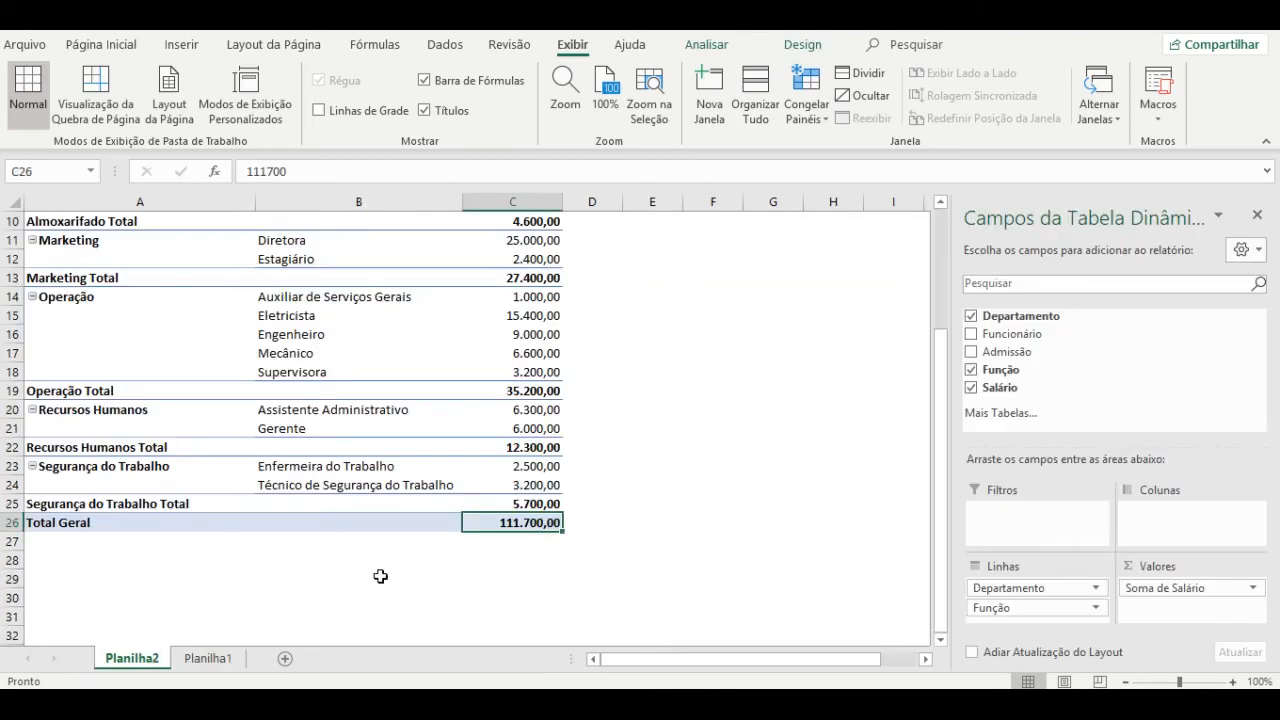
Refresh the pivot table and confirm the grand total still reads 111.700,00.
right_click(447, 357)
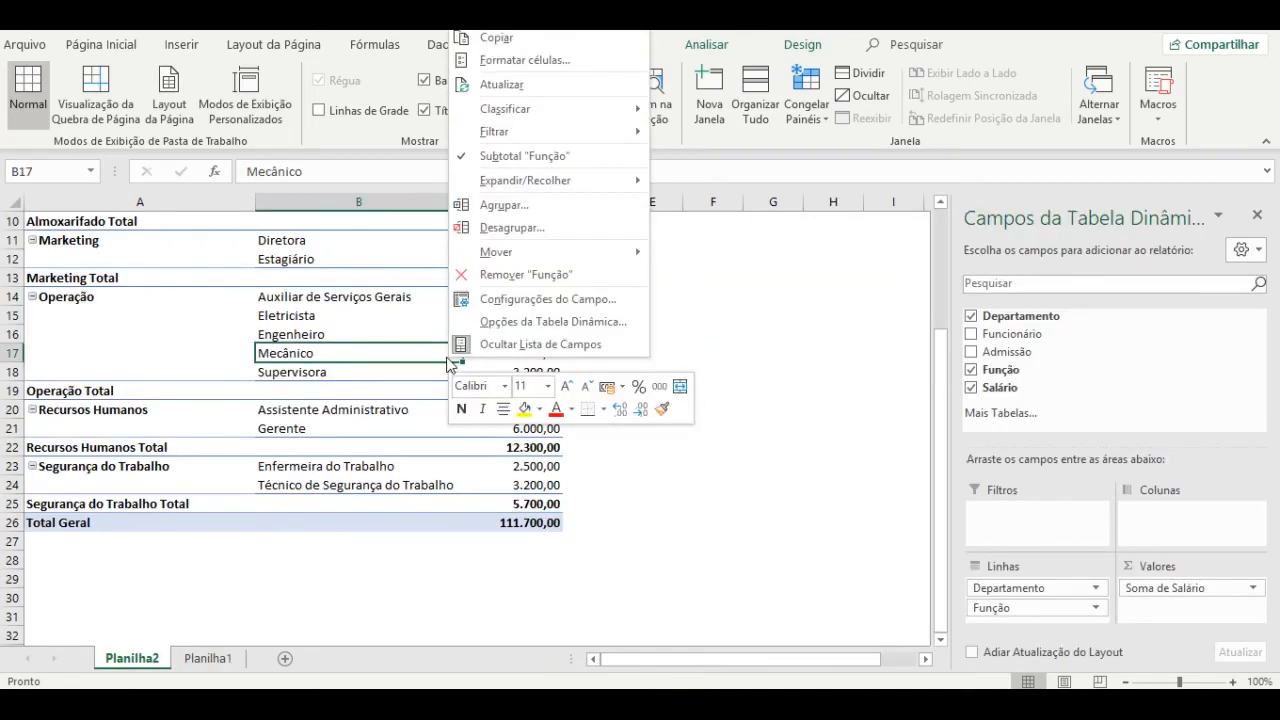
click(556, 86)
click(531, 520)
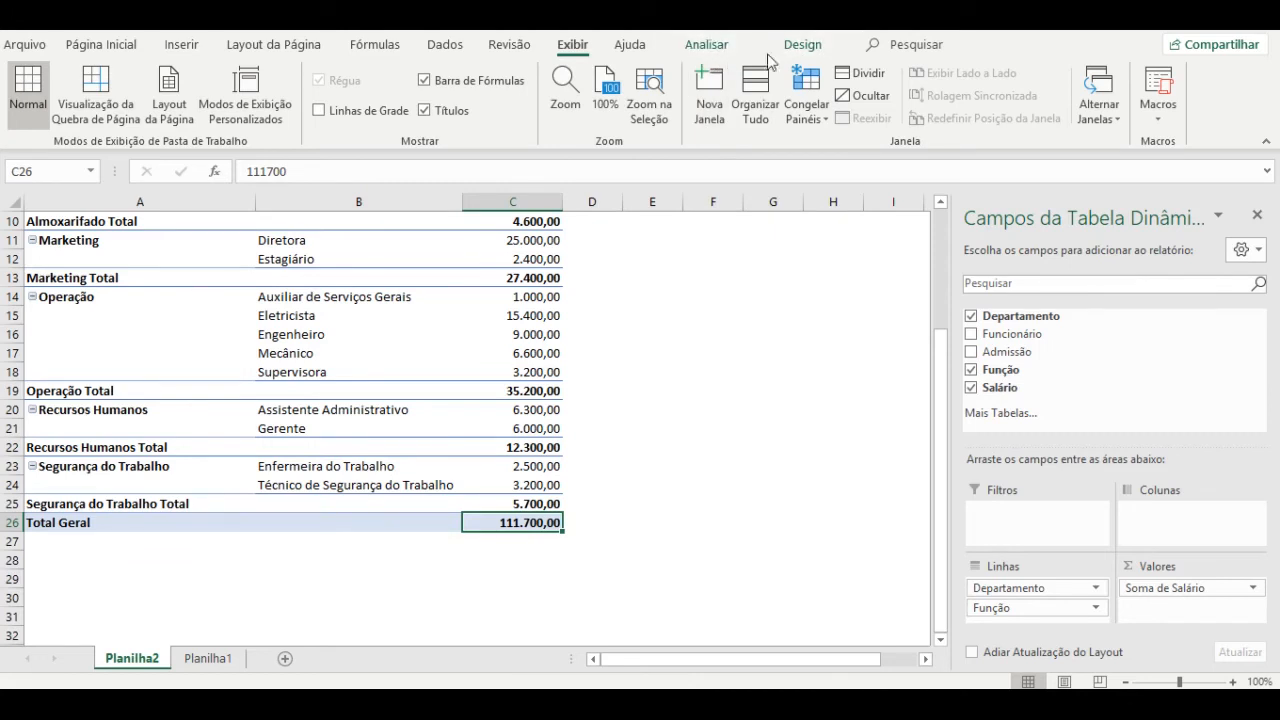
click(442, 278)
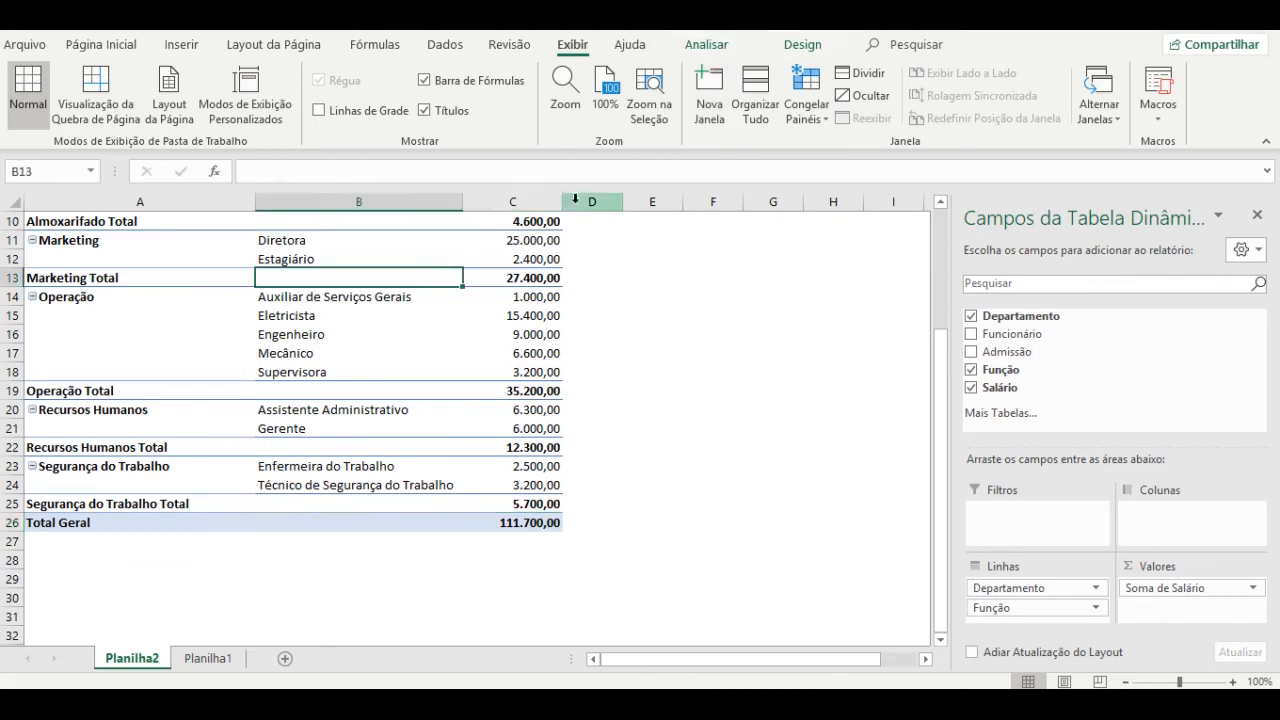
click(712, 45)
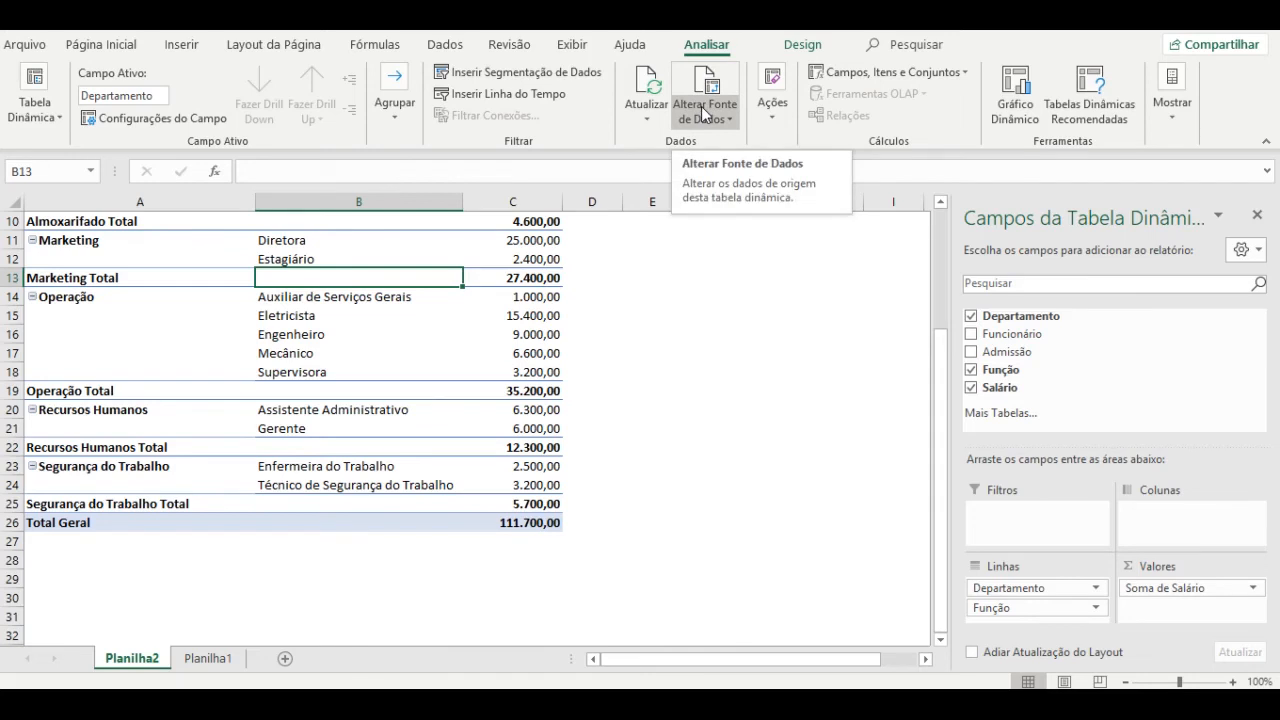
Check the source data spans A2:E30, then open the pivot's Alterar Fonte de Dados settings.
click(208, 660)
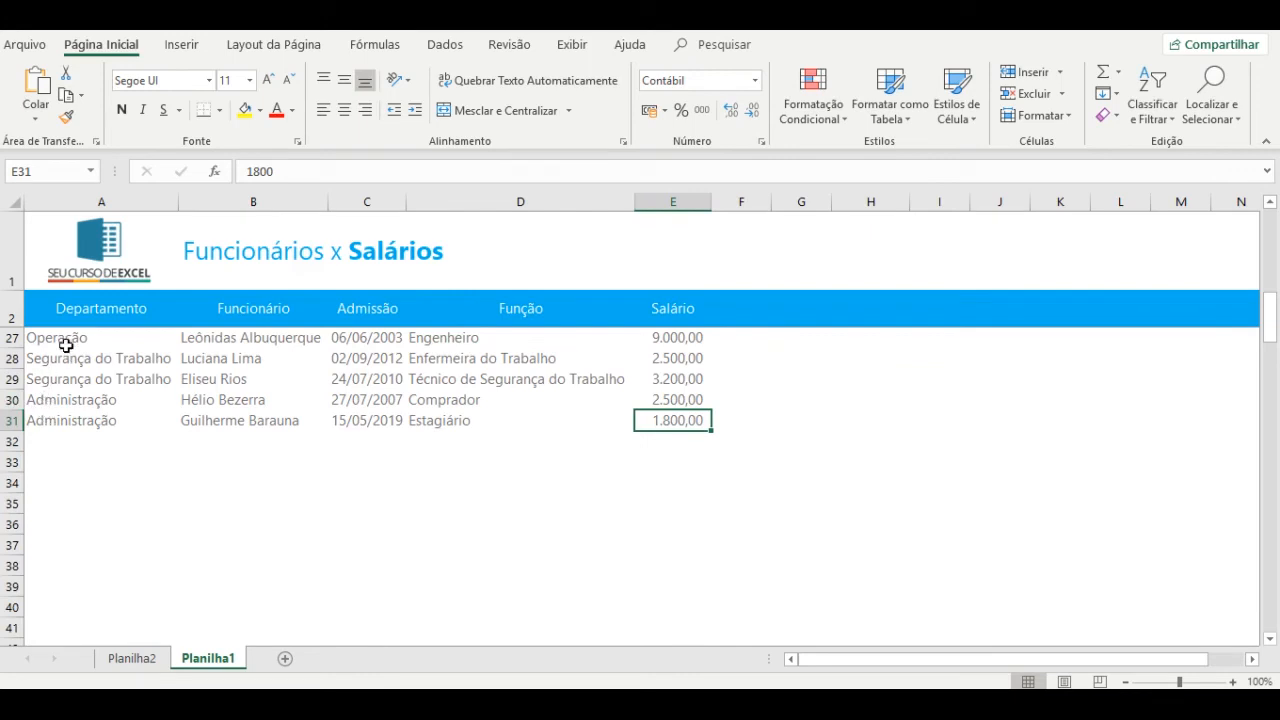
click(77, 308)
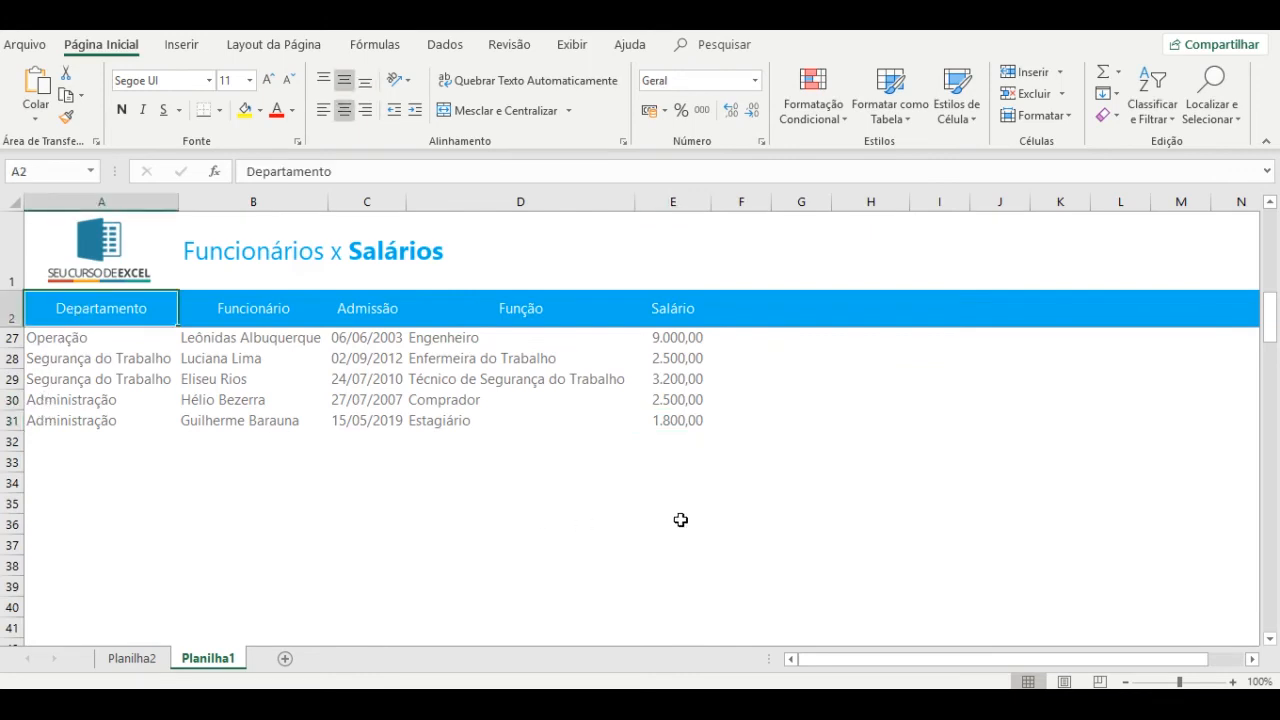
click(692, 399)
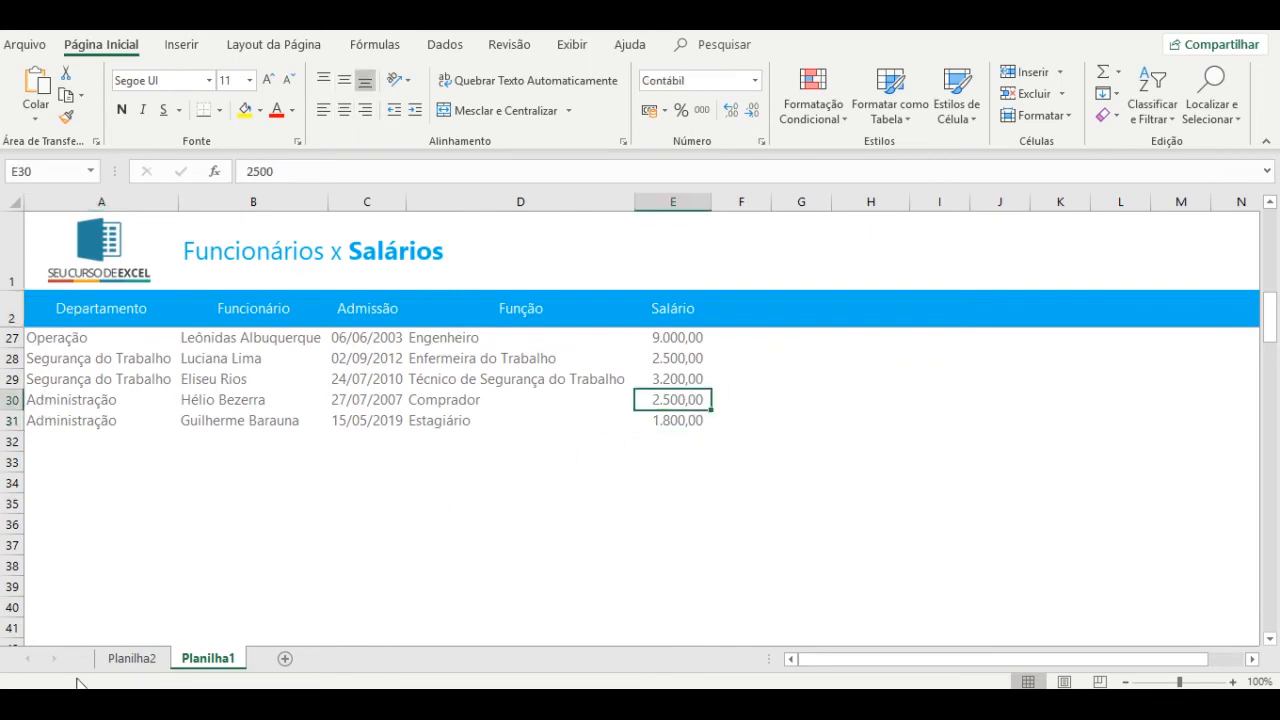
click(132, 659)
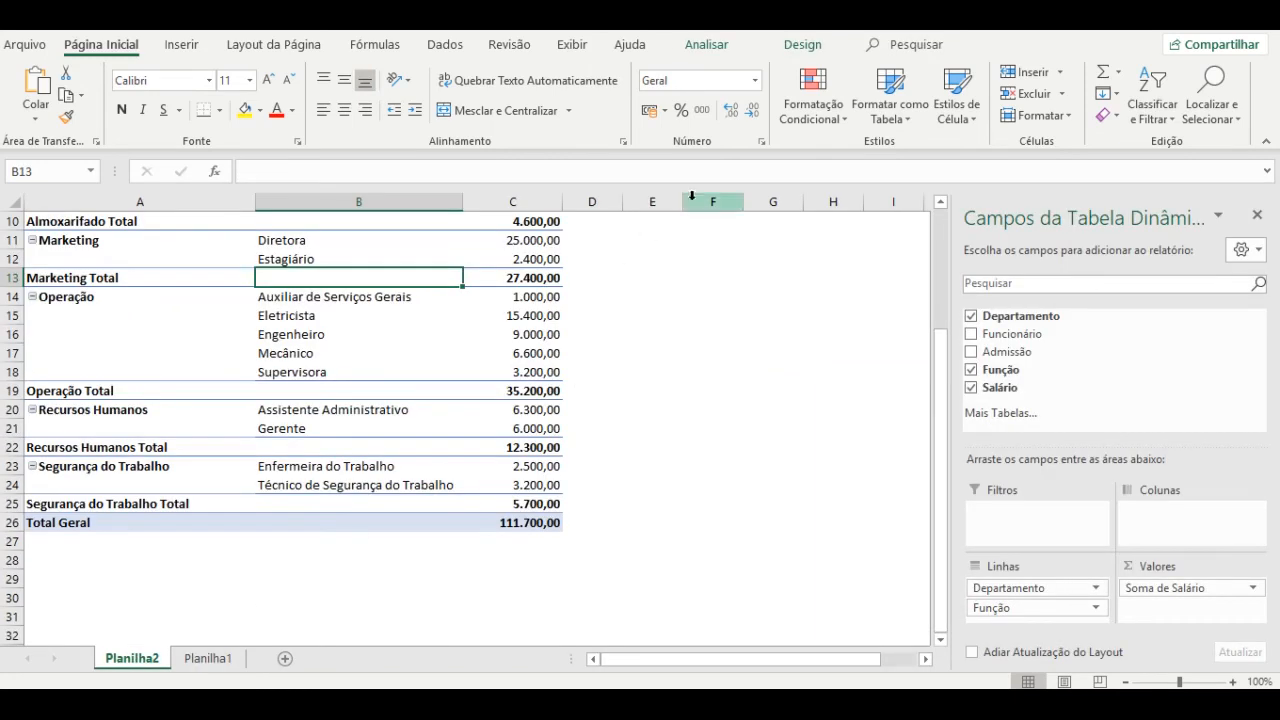
click(345, 401)
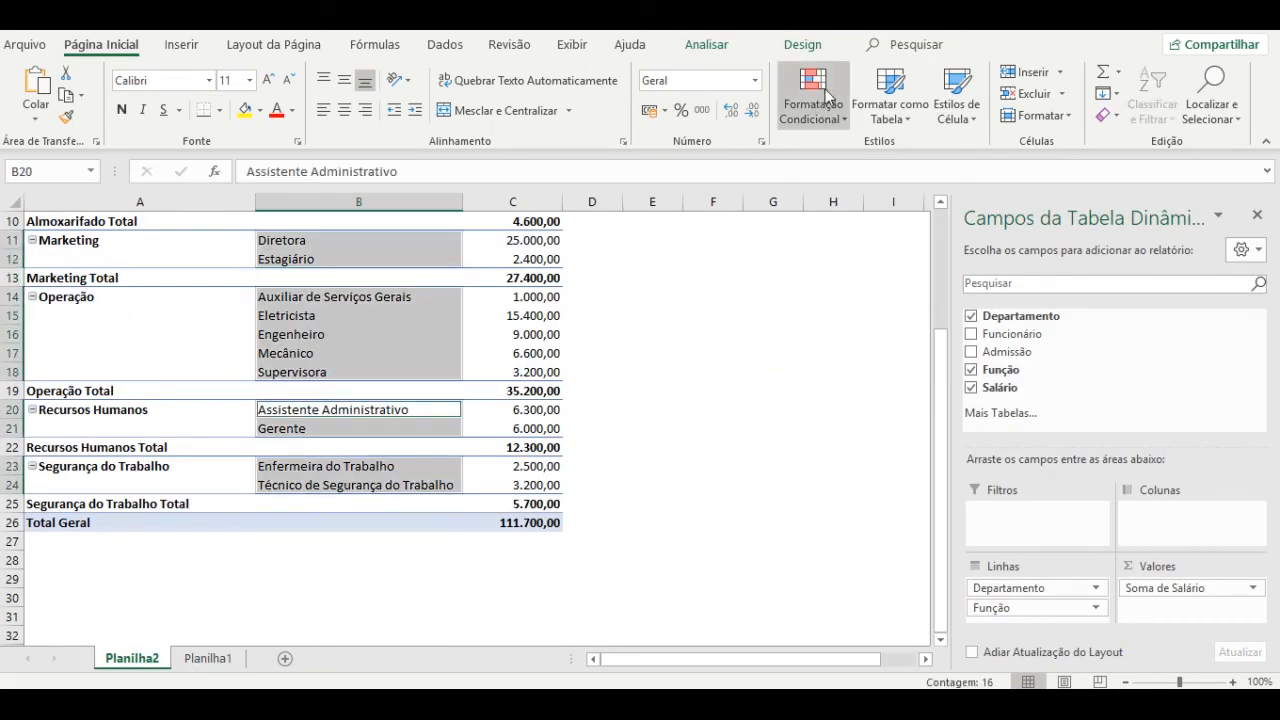
click(718, 45)
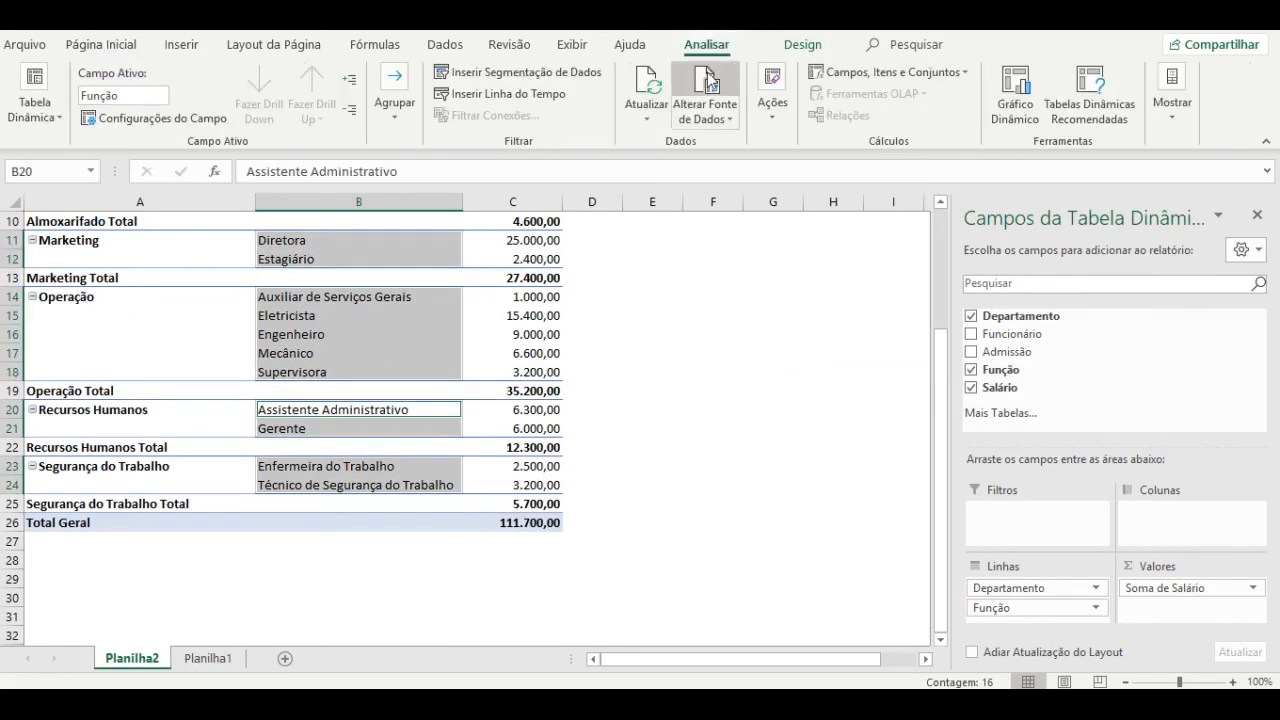
click(700, 96)
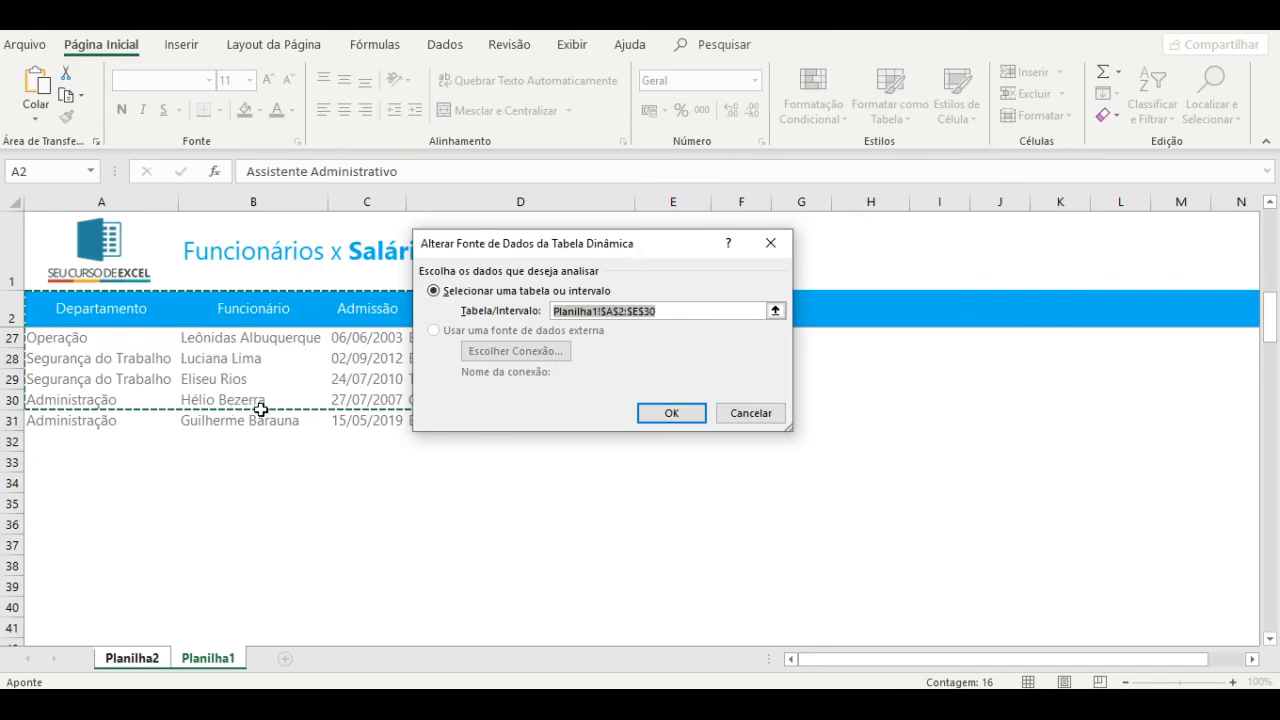
Change the source range to Planilha1!$A$2:$E$300, raising Total Geral to 113.500,00.
click(661, 311)
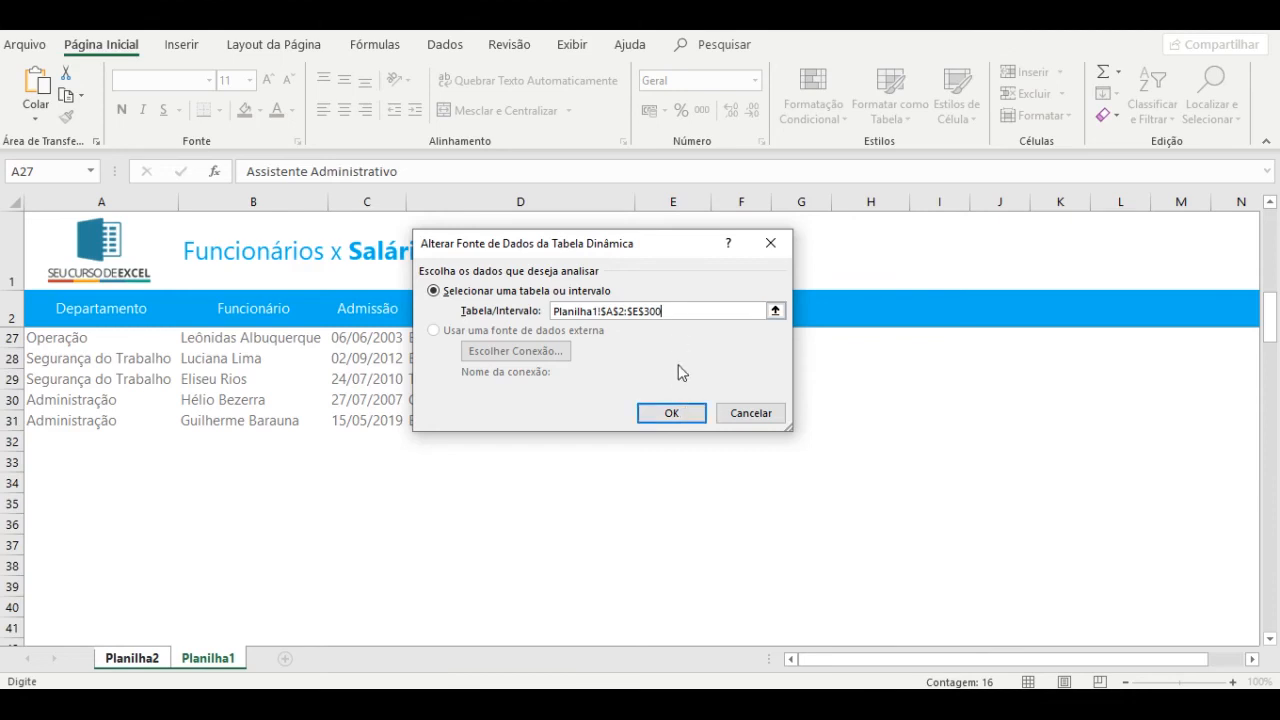
click(671, 413)
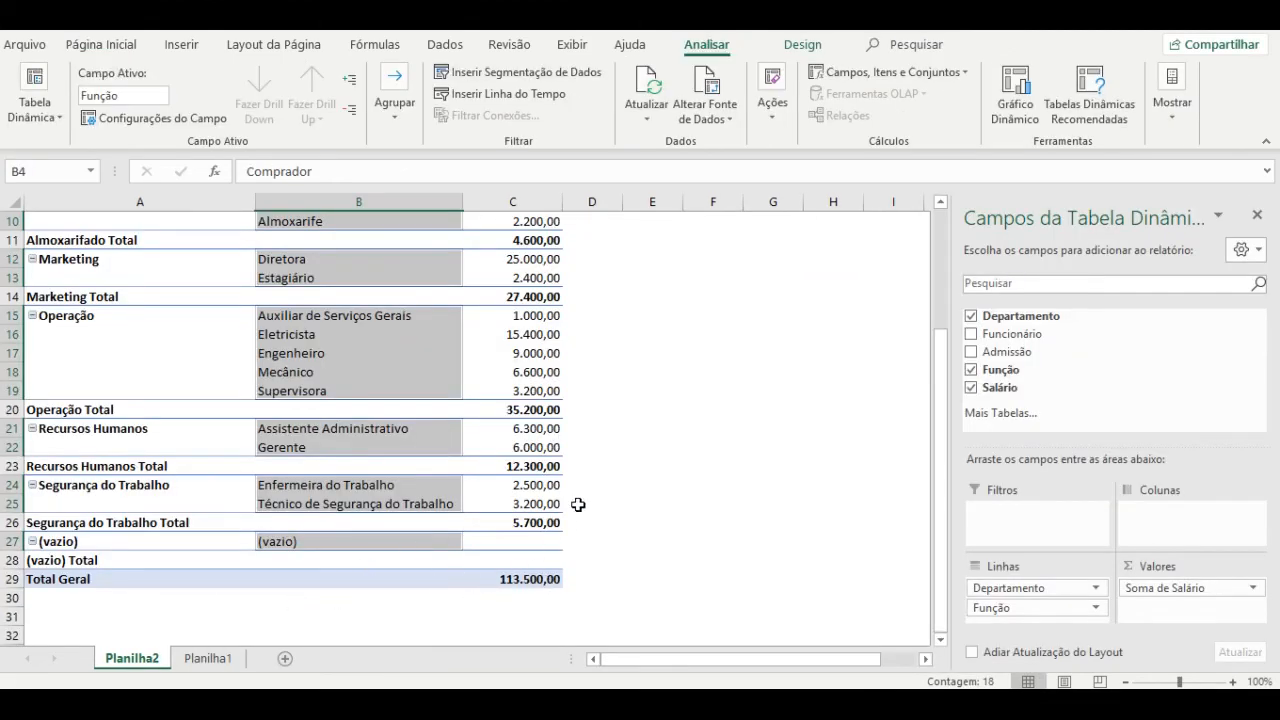
click(624, 462)
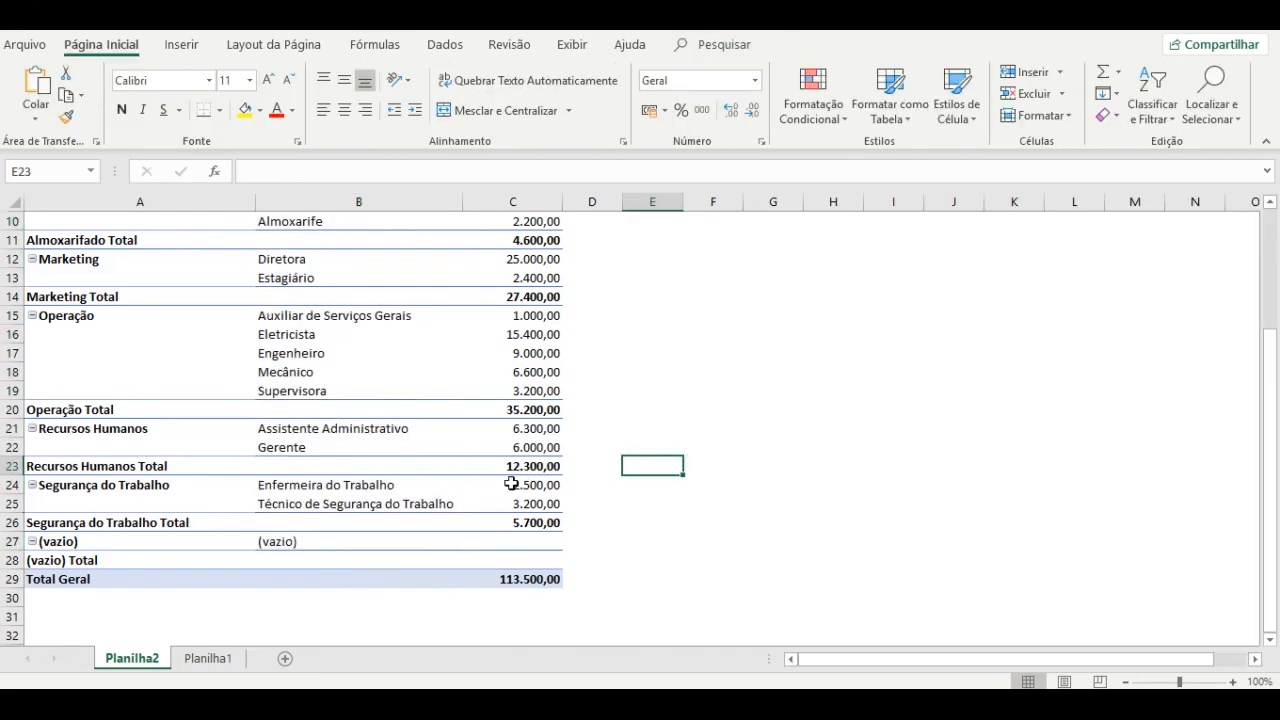
click(512, 484)
click(328, 437)
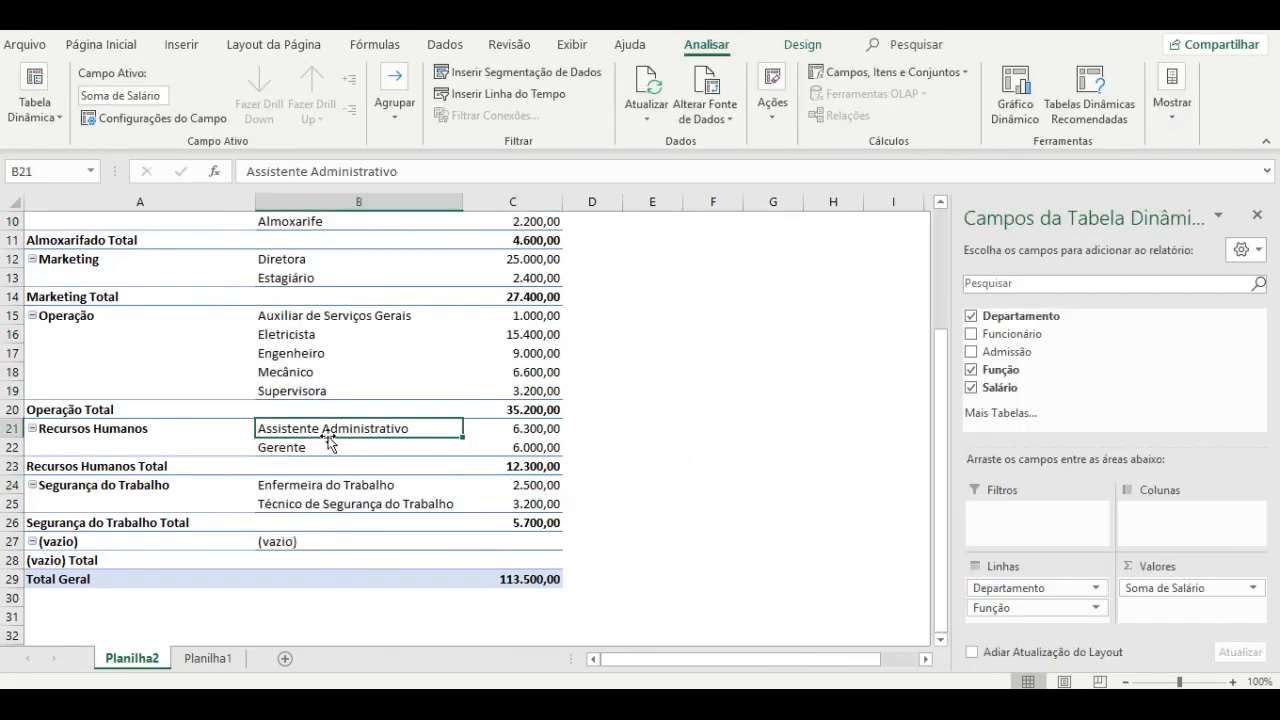
click(358, 495)
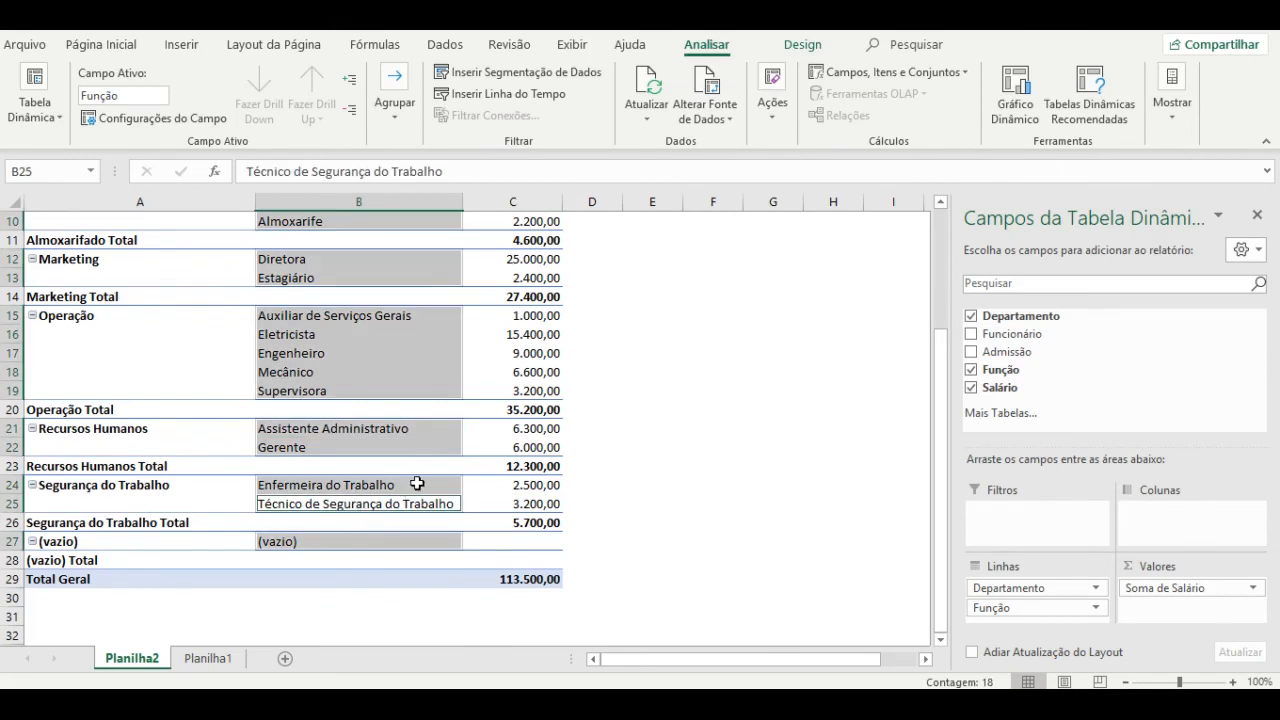
click(434, 430)
click(437, 445)
click(430, 370)
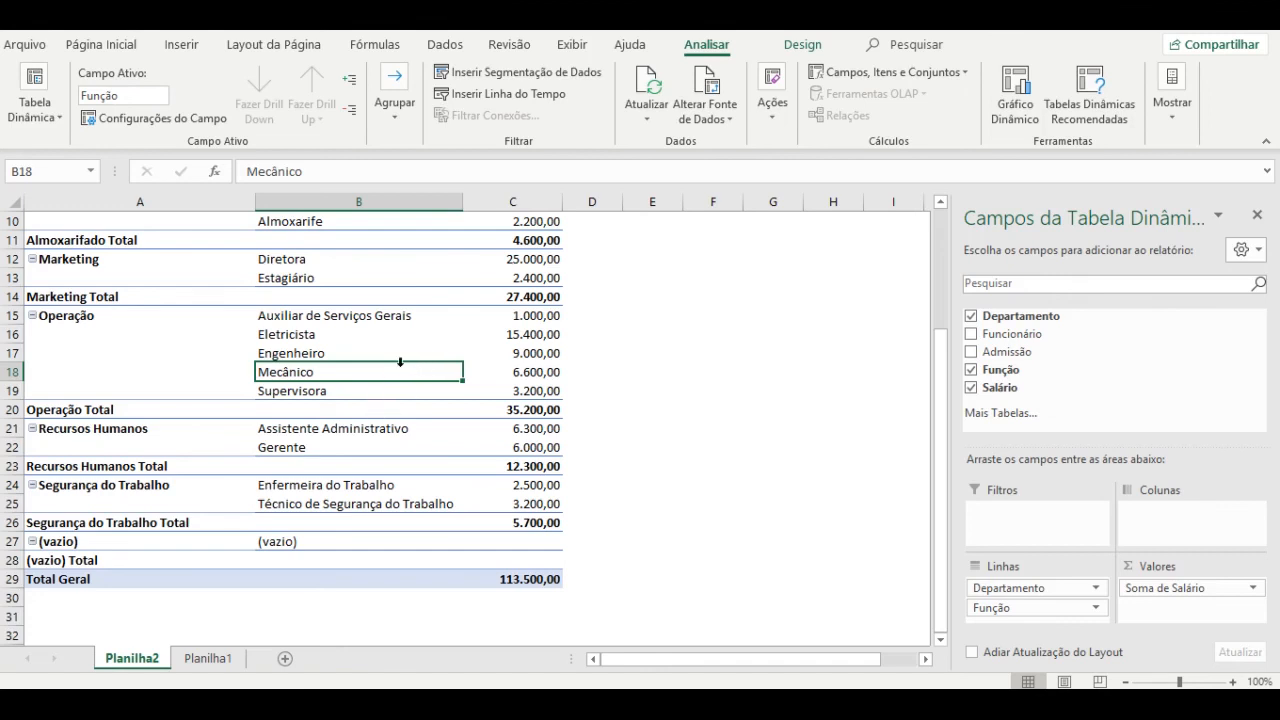
mouse_move(359, 704)
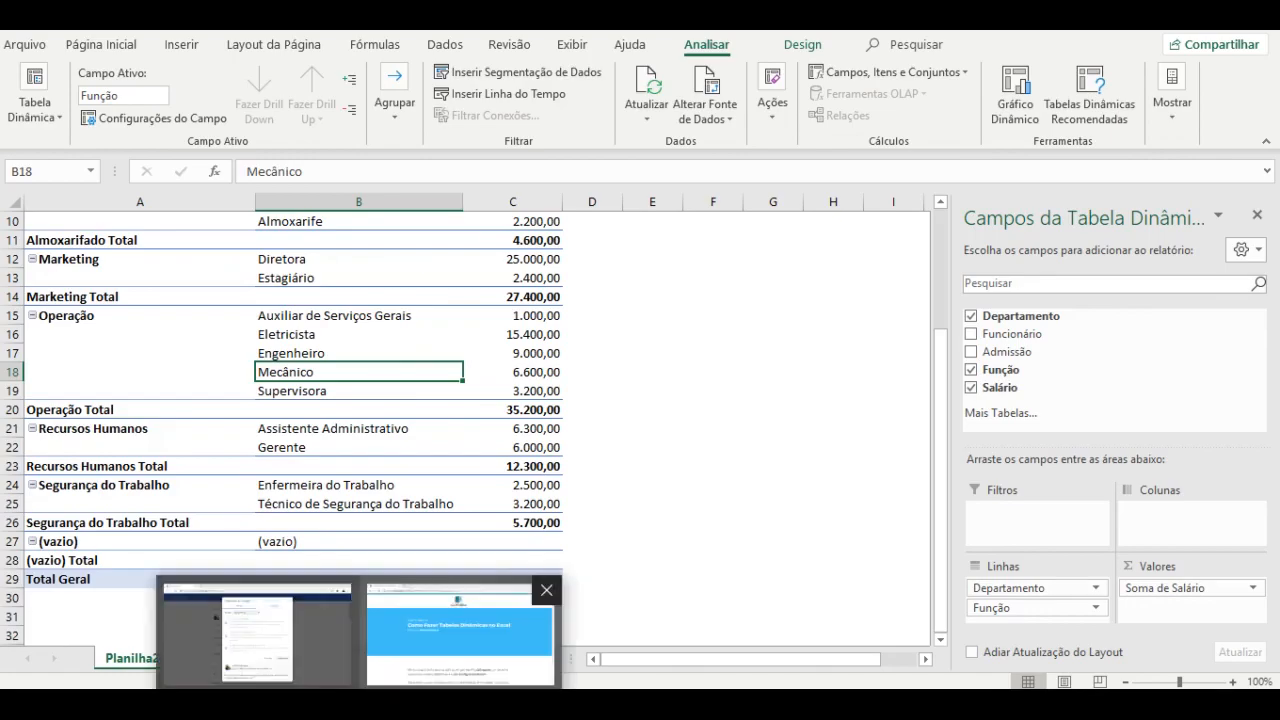
Switch to the Chrome pivot table tutorial article, skim it, and return to its title.
click(459, 633)
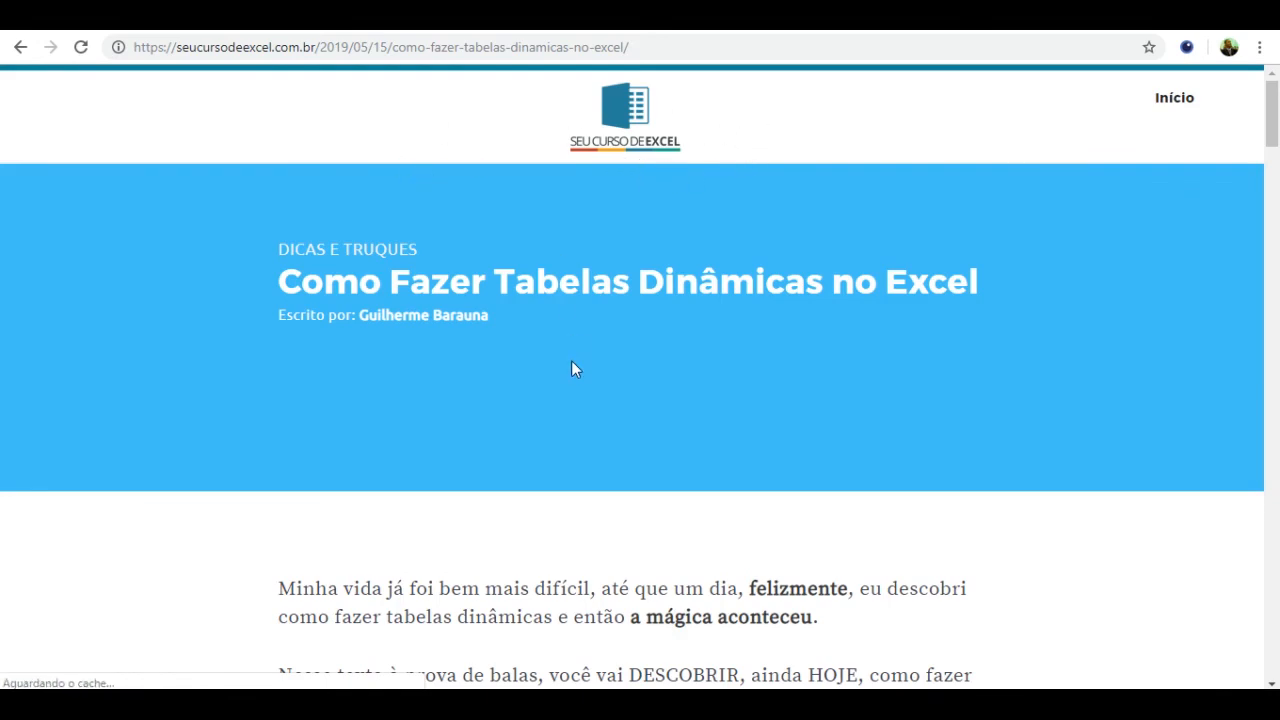
scroll(571, 360, down, 3)
scroll(575, 368, down, 5)
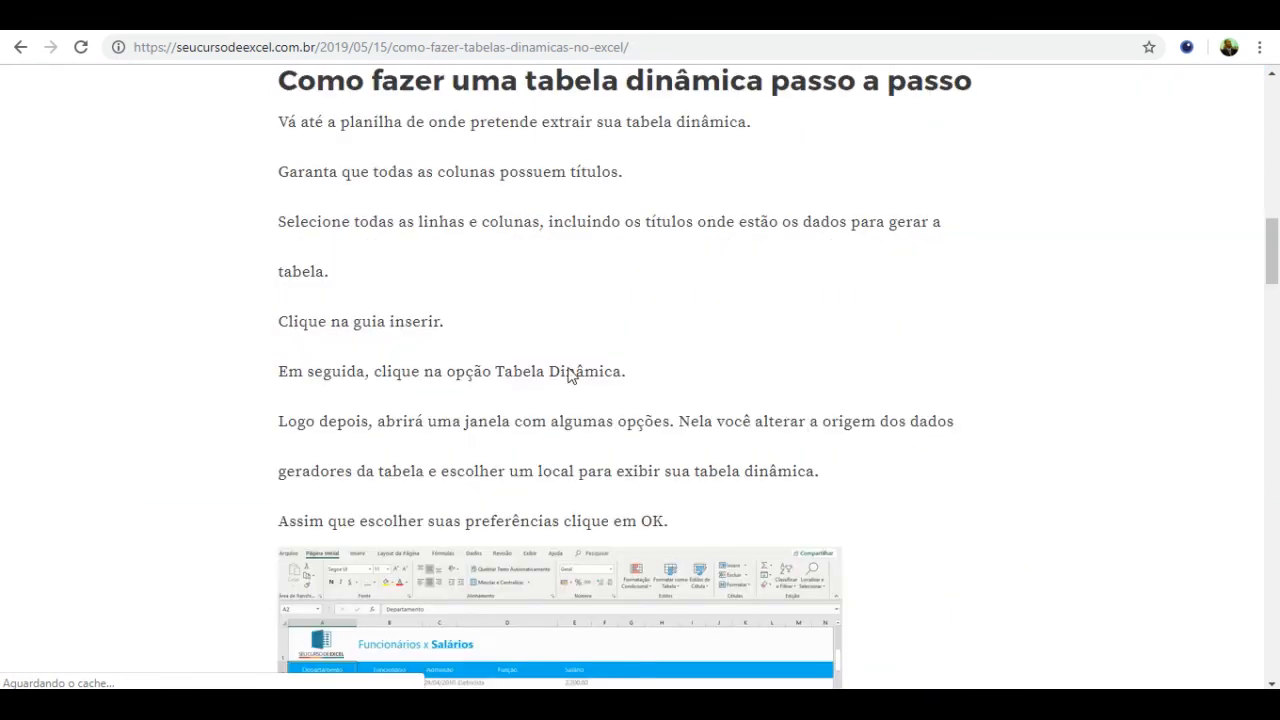
scroll(571, 374, down, 5)
scroll(571, 374, down, 7)
scroll(571, 374, up, 2)
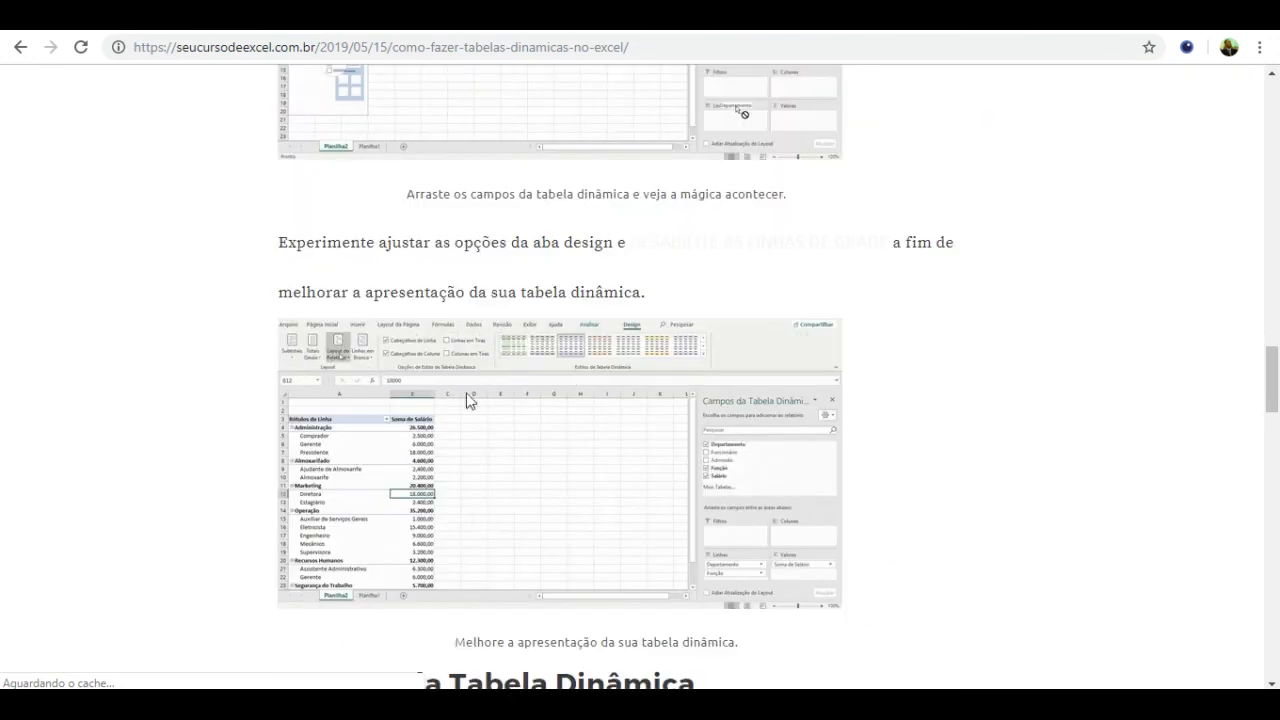
scroll(571, 374, up, 3)
scroll(430, 434, down, 15)
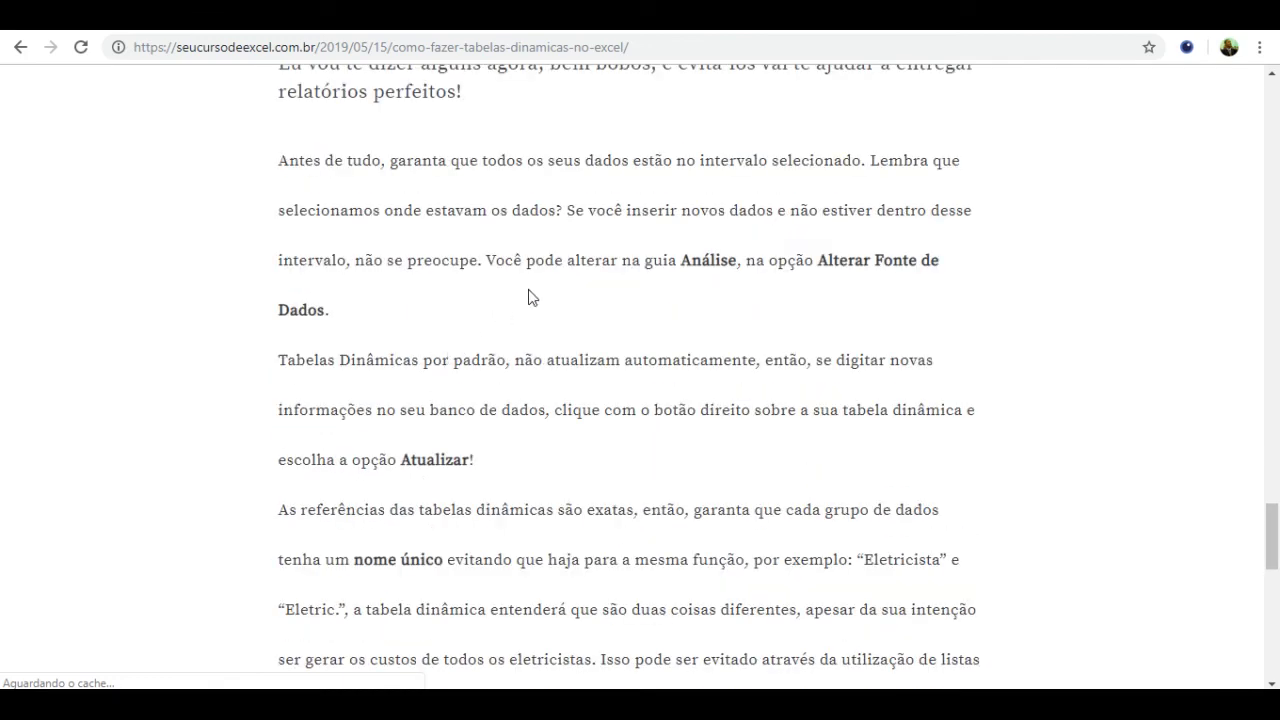
scroll(530, 300, down, 5)
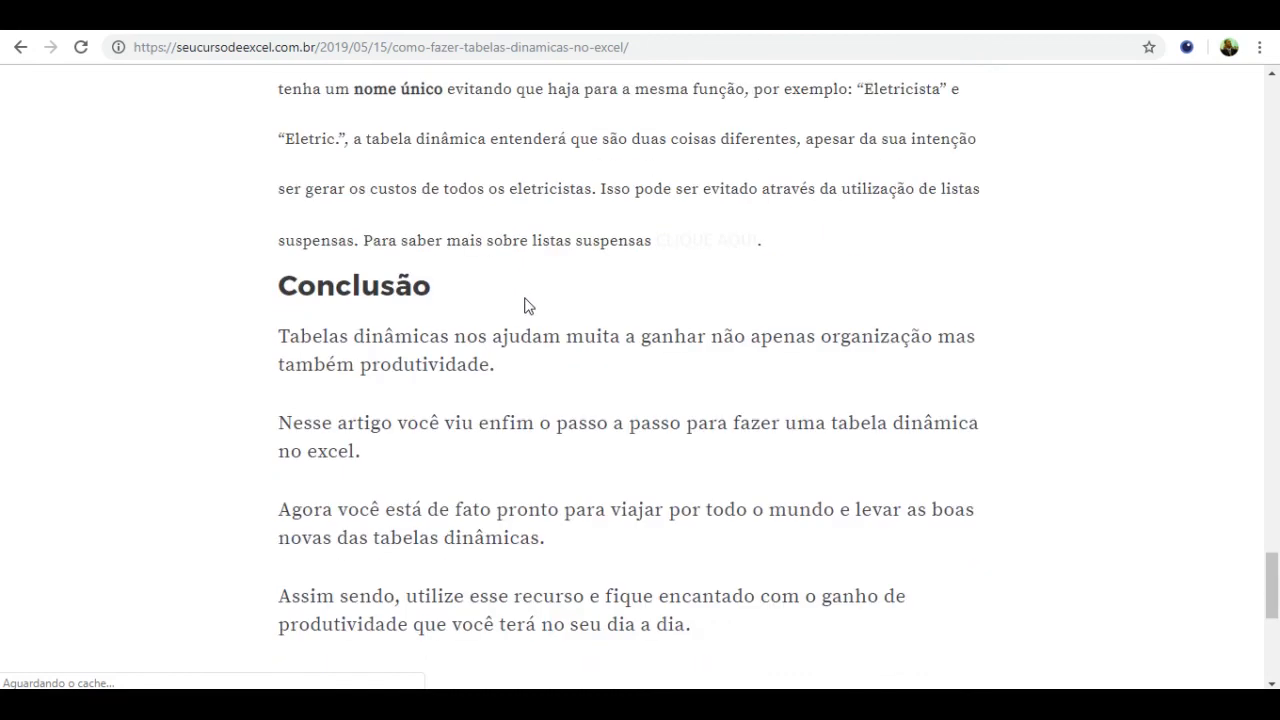
scroll(529, 307, down, 4)
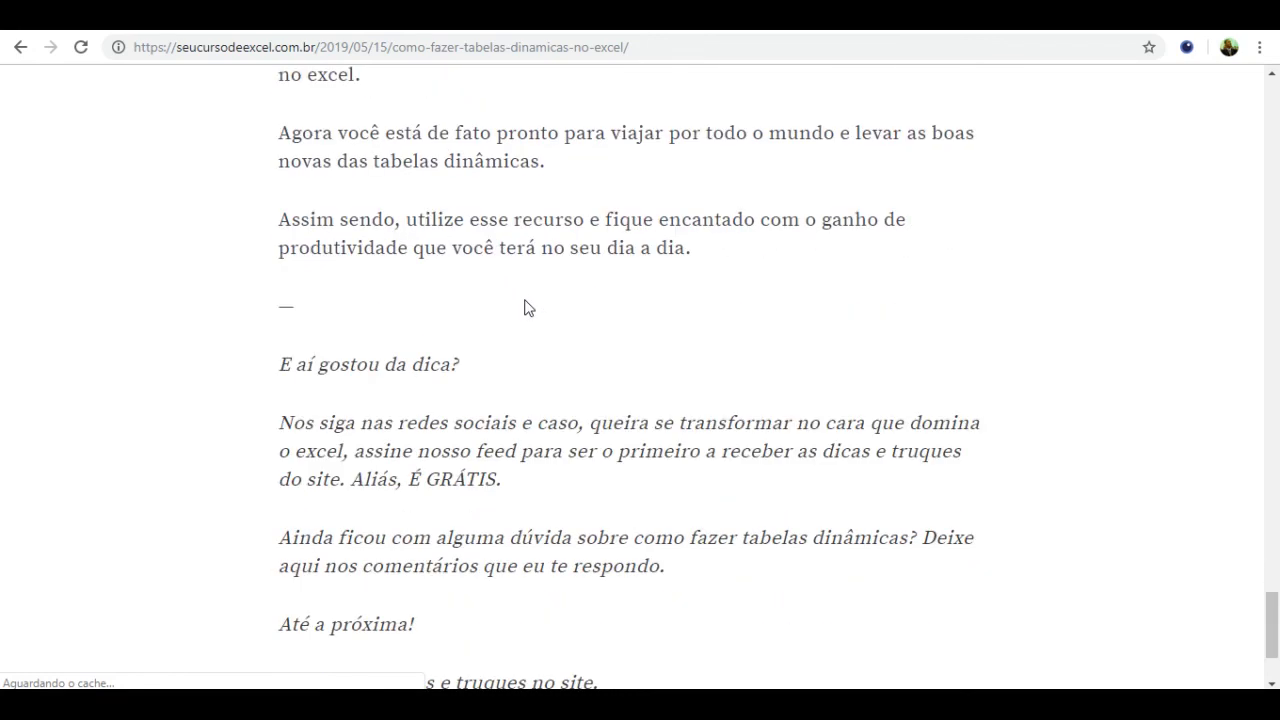
scroll(529, 307, down, 2)
scroll(529, 307, up, 20)
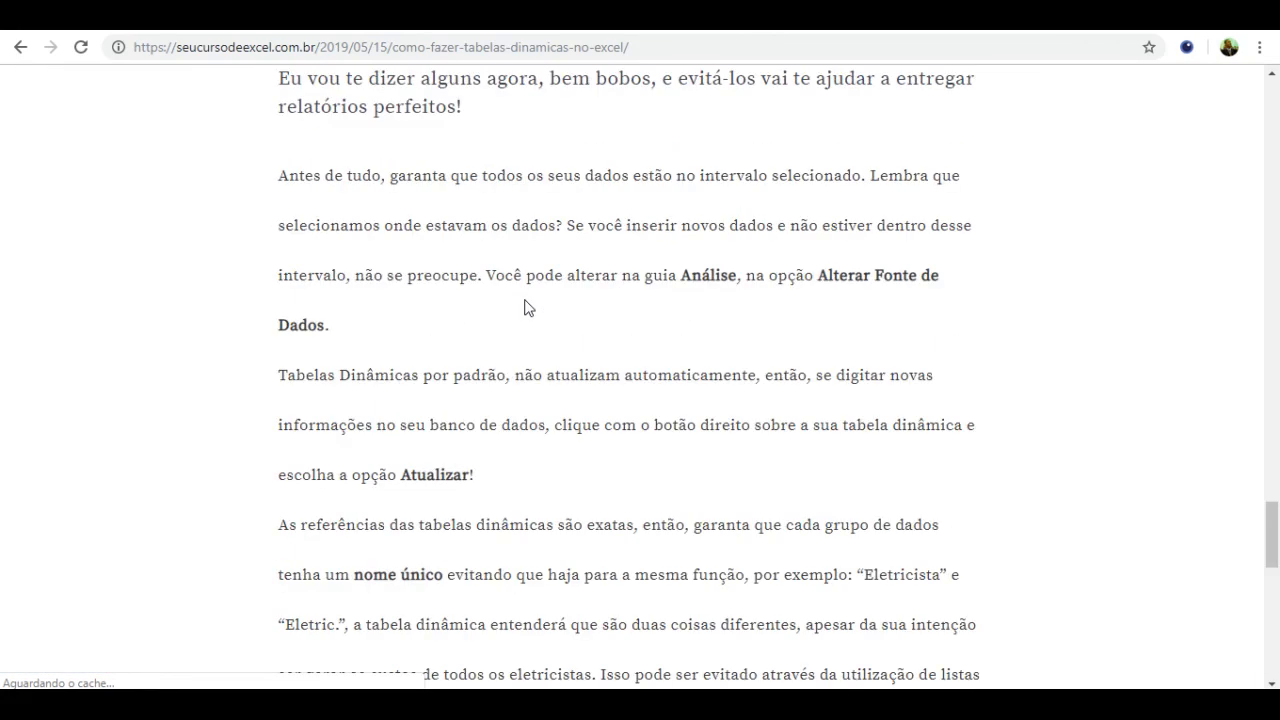
scroll(529, 307, up, 6)
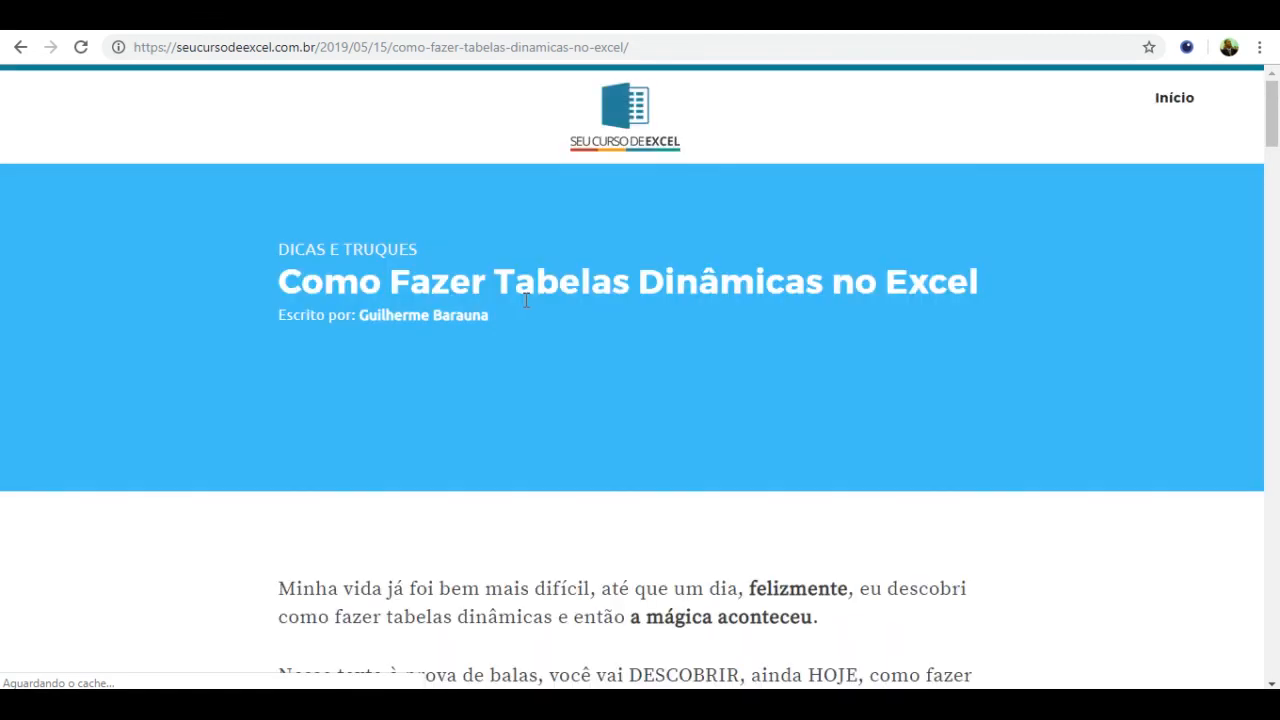